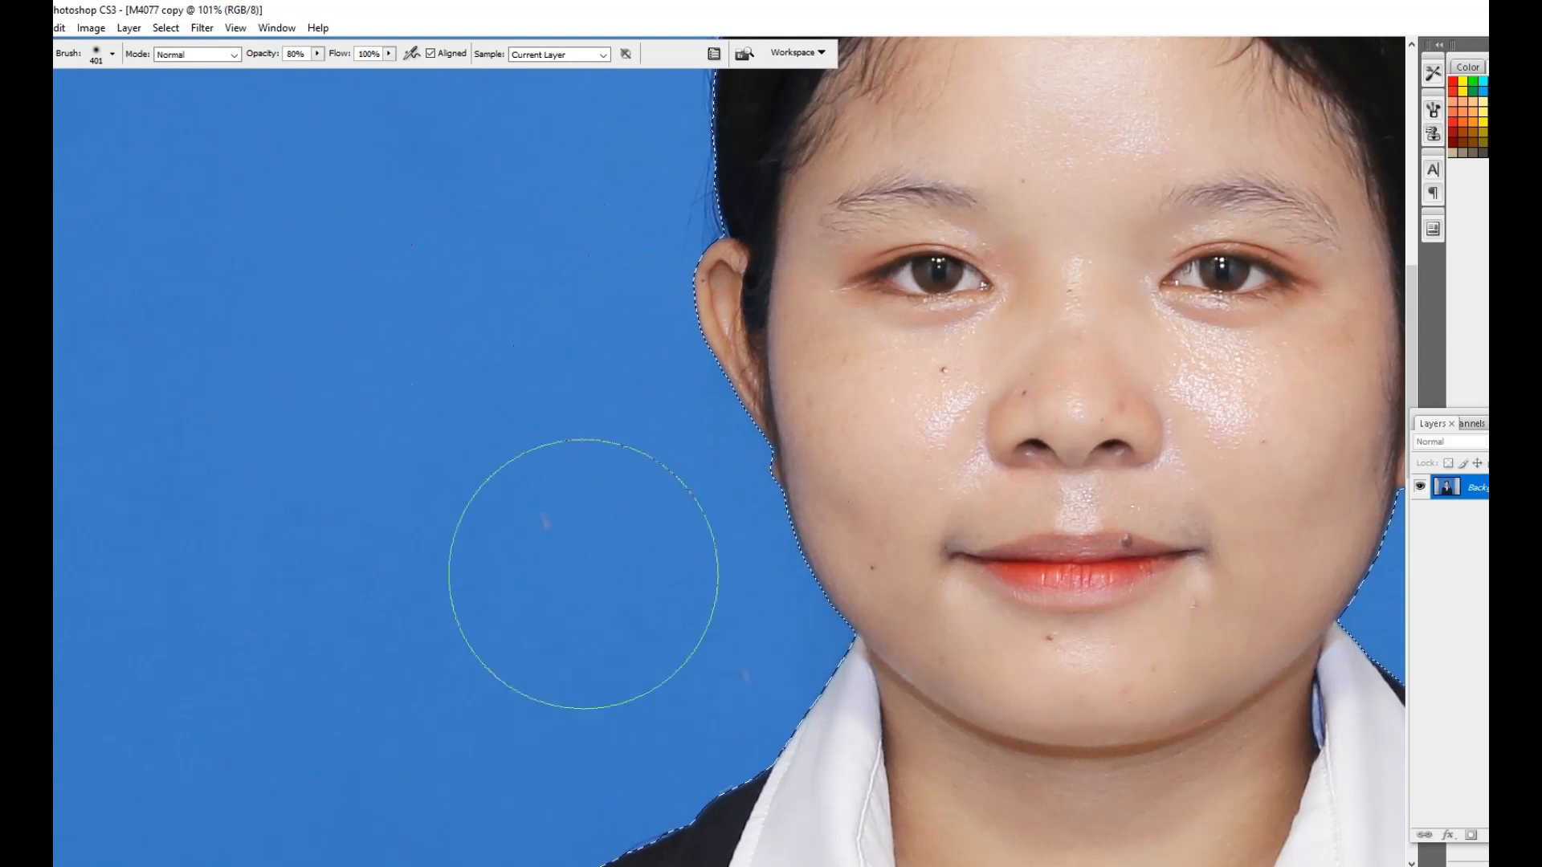
Apply a blue Photo Filter to the selected backdrop around the woman.
{"action": "key", "text": "ctrl+0"}
{"action": "key", "text": "ctrl+minus"}
{"action": "key", "text": "ctrl+plus"}
{"action": "key", "text": "ctrl+plus"}
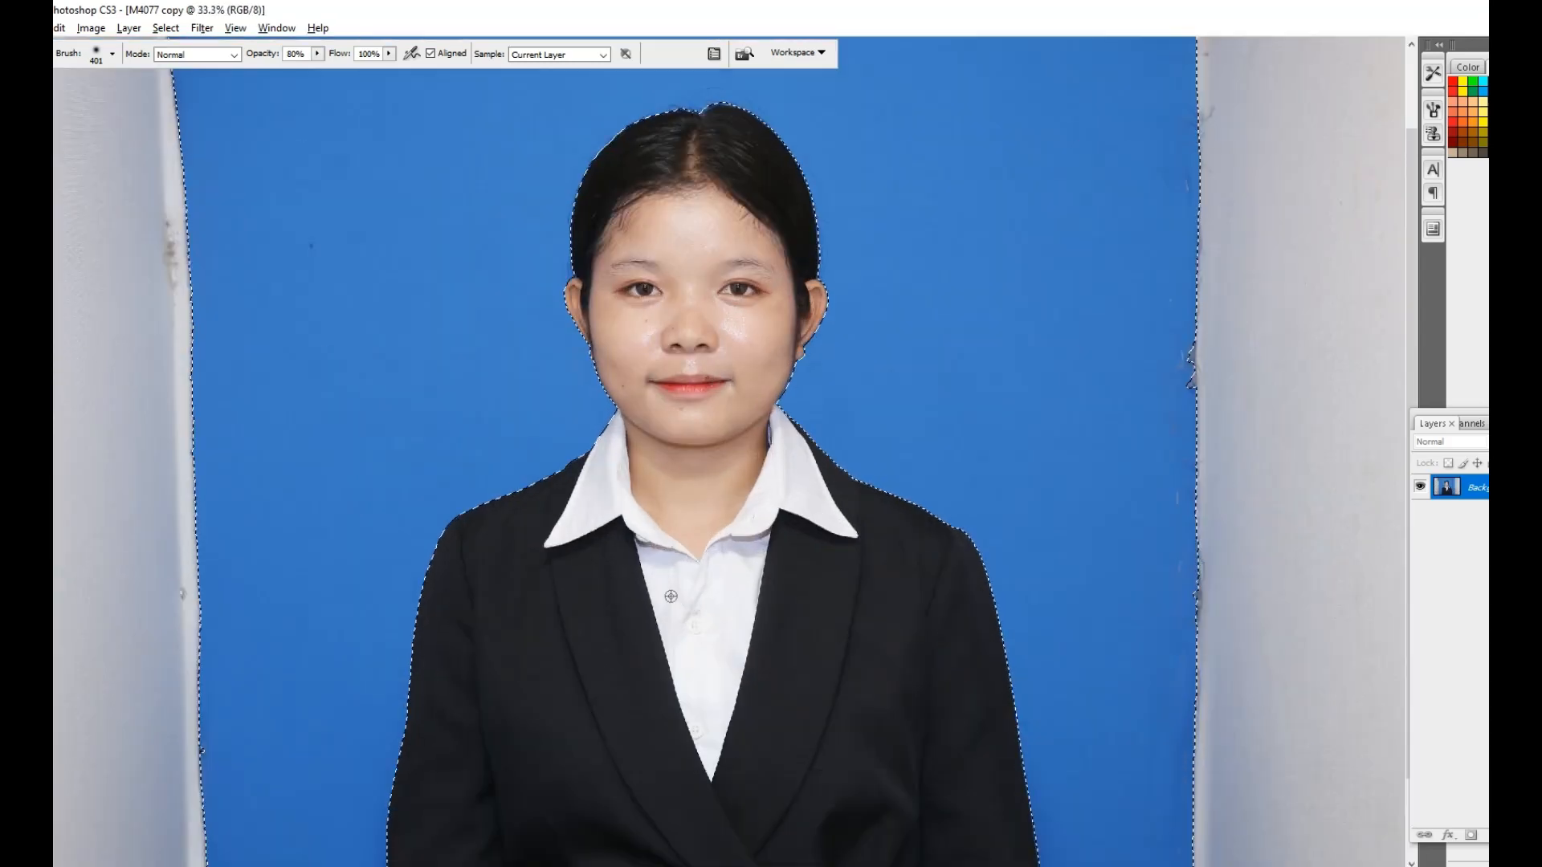
{"action": "key", "text": "alt+i"}
{"action": "key", "text": "a"}
{"action": "key", "text": "f"}
{"action": "left_click", "coordinate": [1037, 355]}
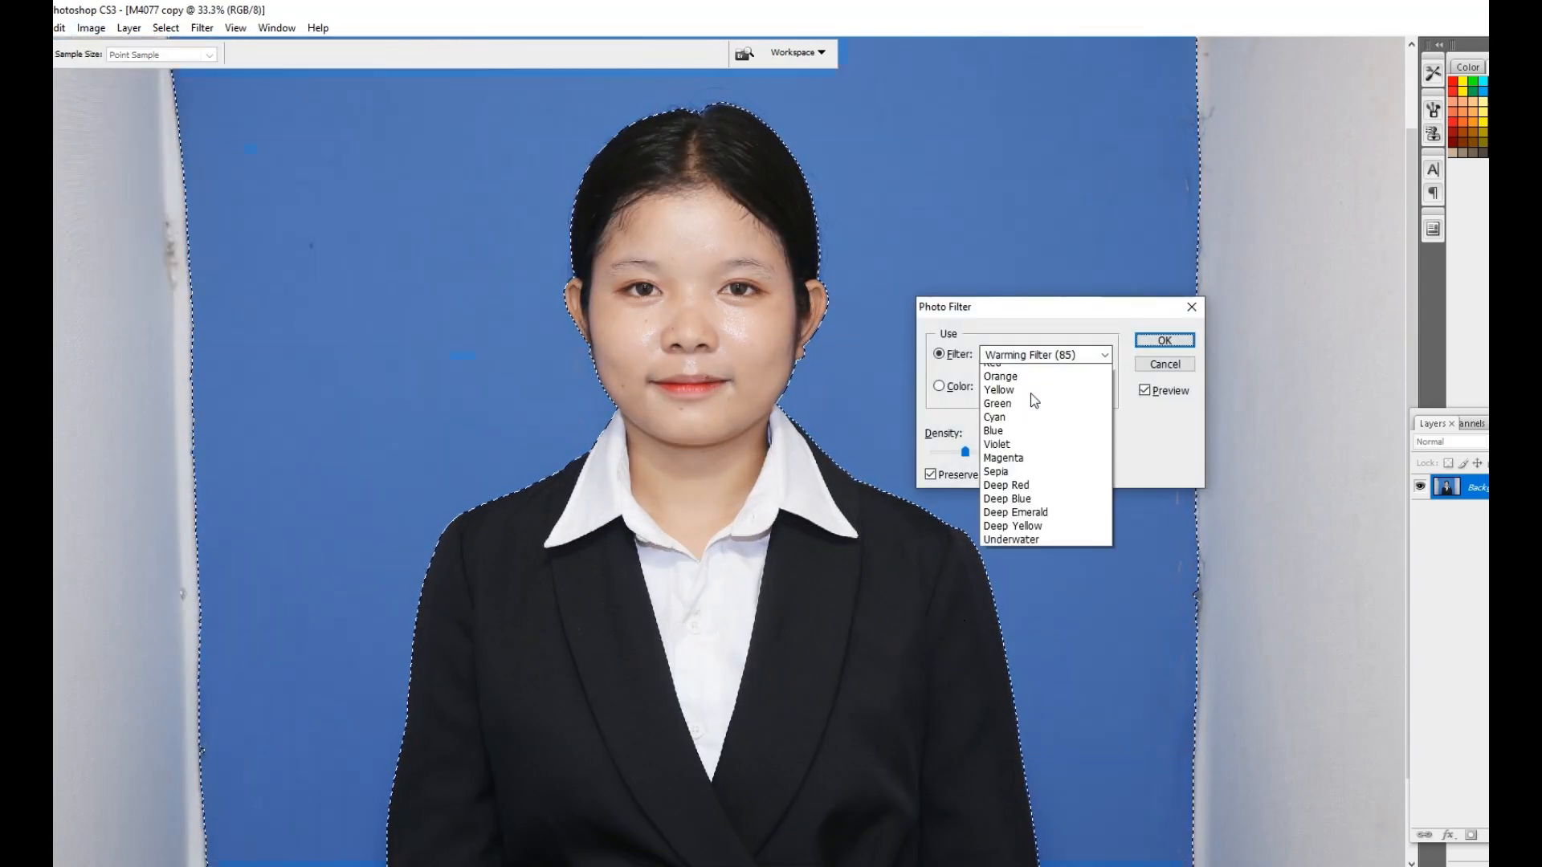
{"action": "left_click", "coordinate": [1022, 440]}
{"action": "key", "text": "Return"}
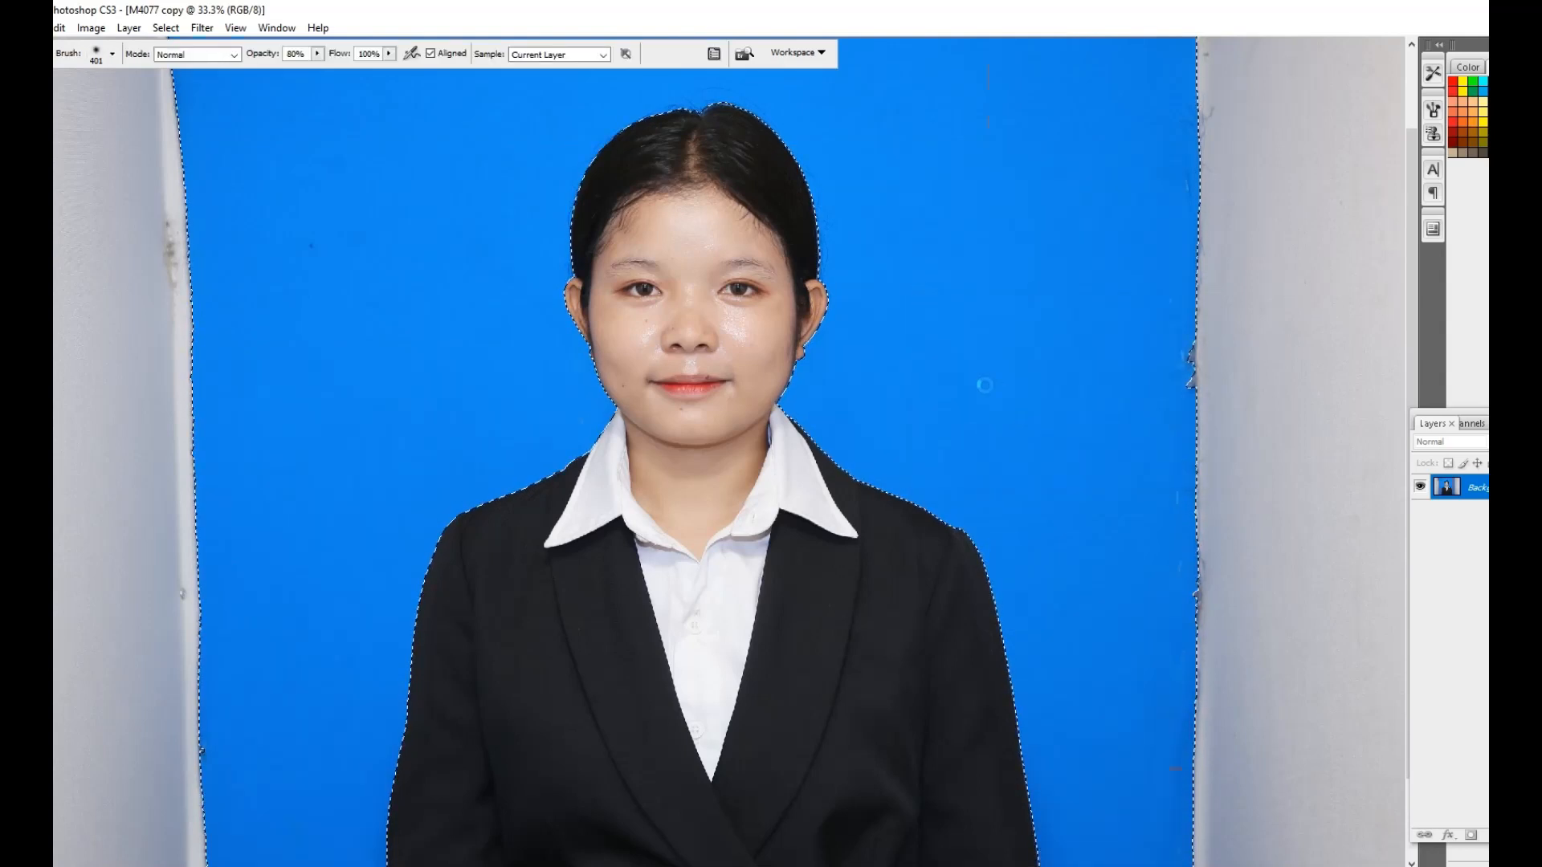
Replace the backdrop selection with the shaded face and neck skin, feather it by 30 pixels, and feather it once more.
{"action": "key", "text": "ctrl+d"}
{"action": "key", "text": "w"}
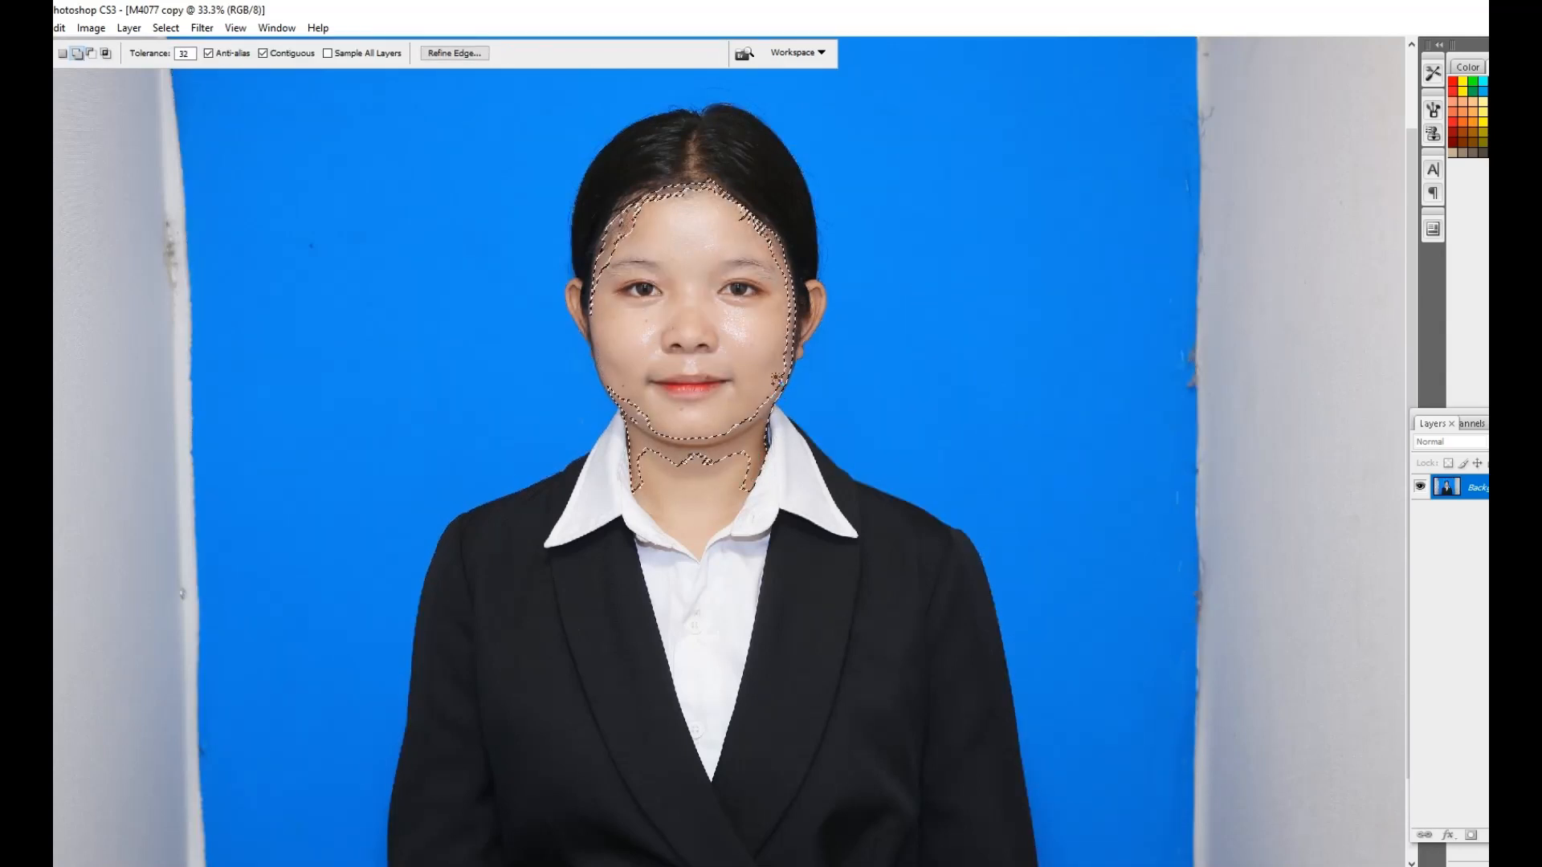
{"action": "left_click", "coordinate": [776, 379], "text": "shift"}
{"action": "key", "text": "ctrl+alt+d"}
{"action": "type", "text": "30"}
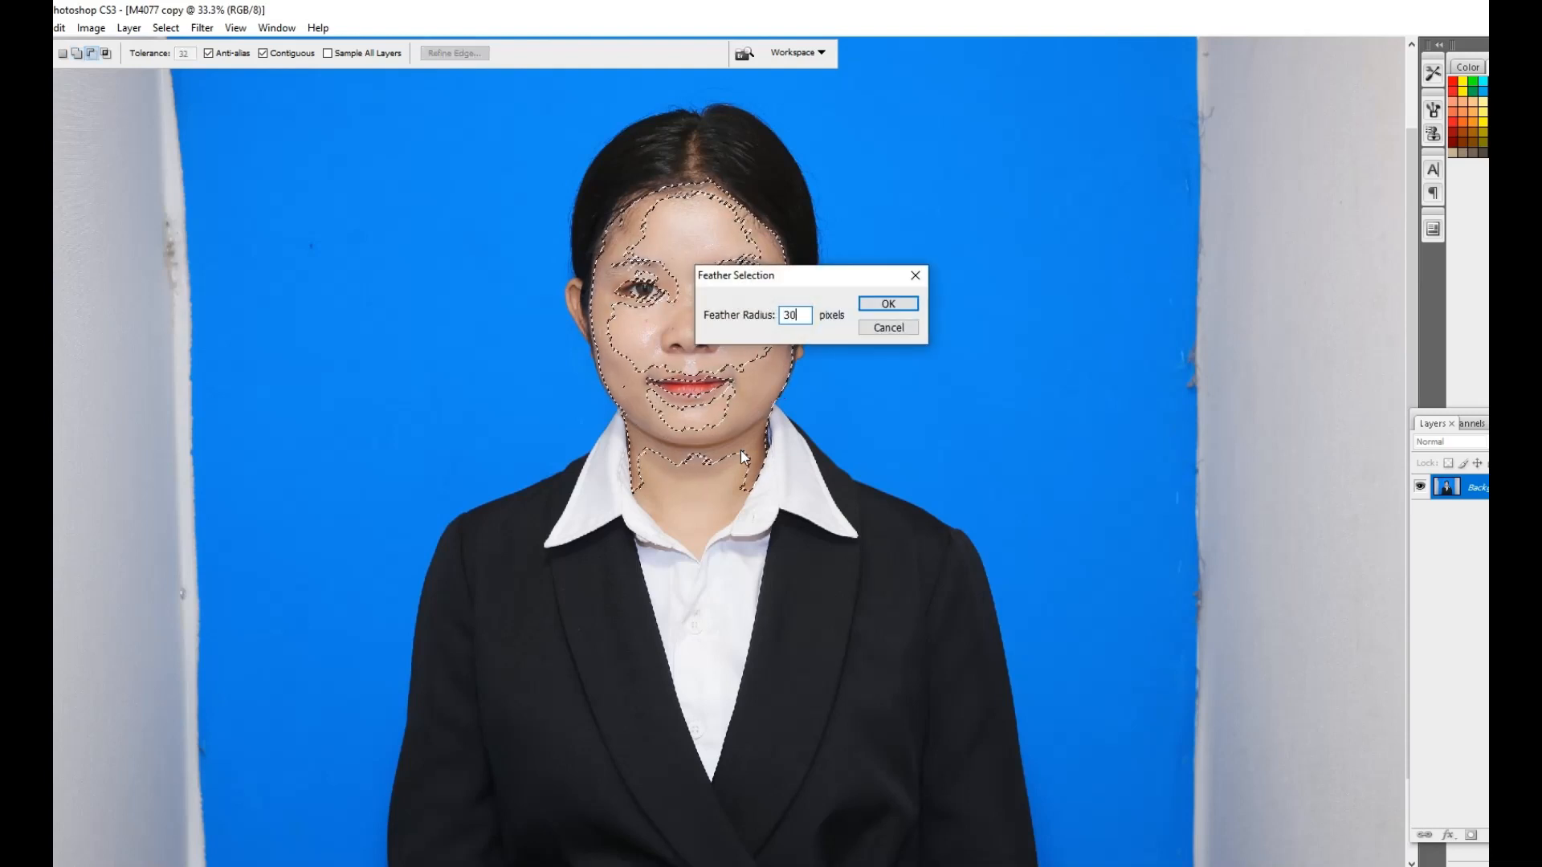
{"action": "key", "text": "Return"}
{"action": "key", "text": "ctrl+m"}
{"action": "key", "text": "Escape"}
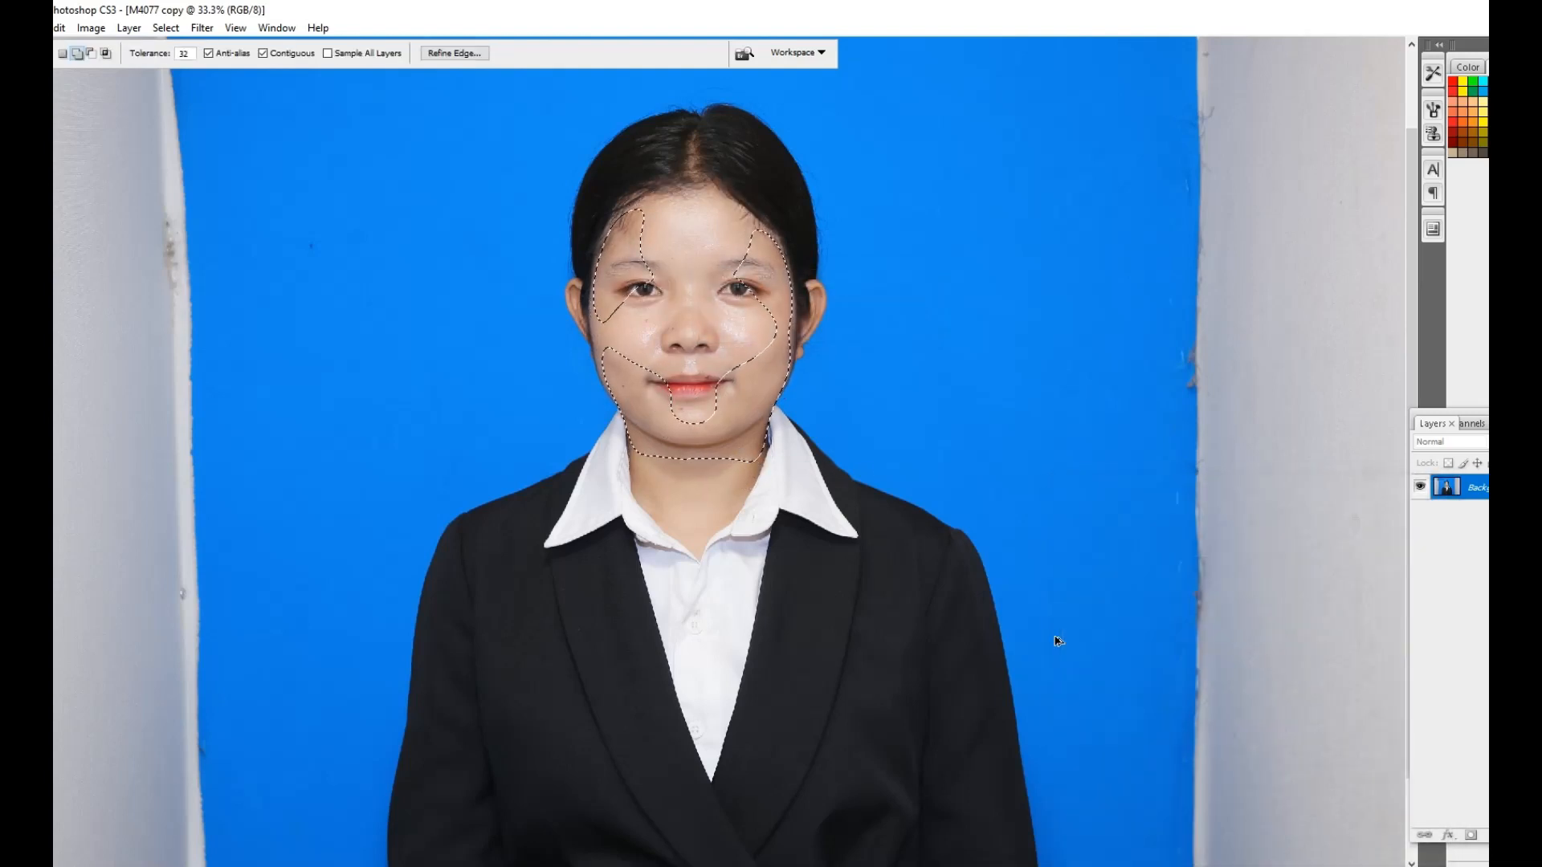
{"action": "key", "text": "ctrl+alt+d"}
{"action": "key", "text": "Return"}
Brighten the selected face and neck shadows with Curves, raising input 119 to output 147, and clear the selection.
{"action": "key", "text": "ctrl+m"}
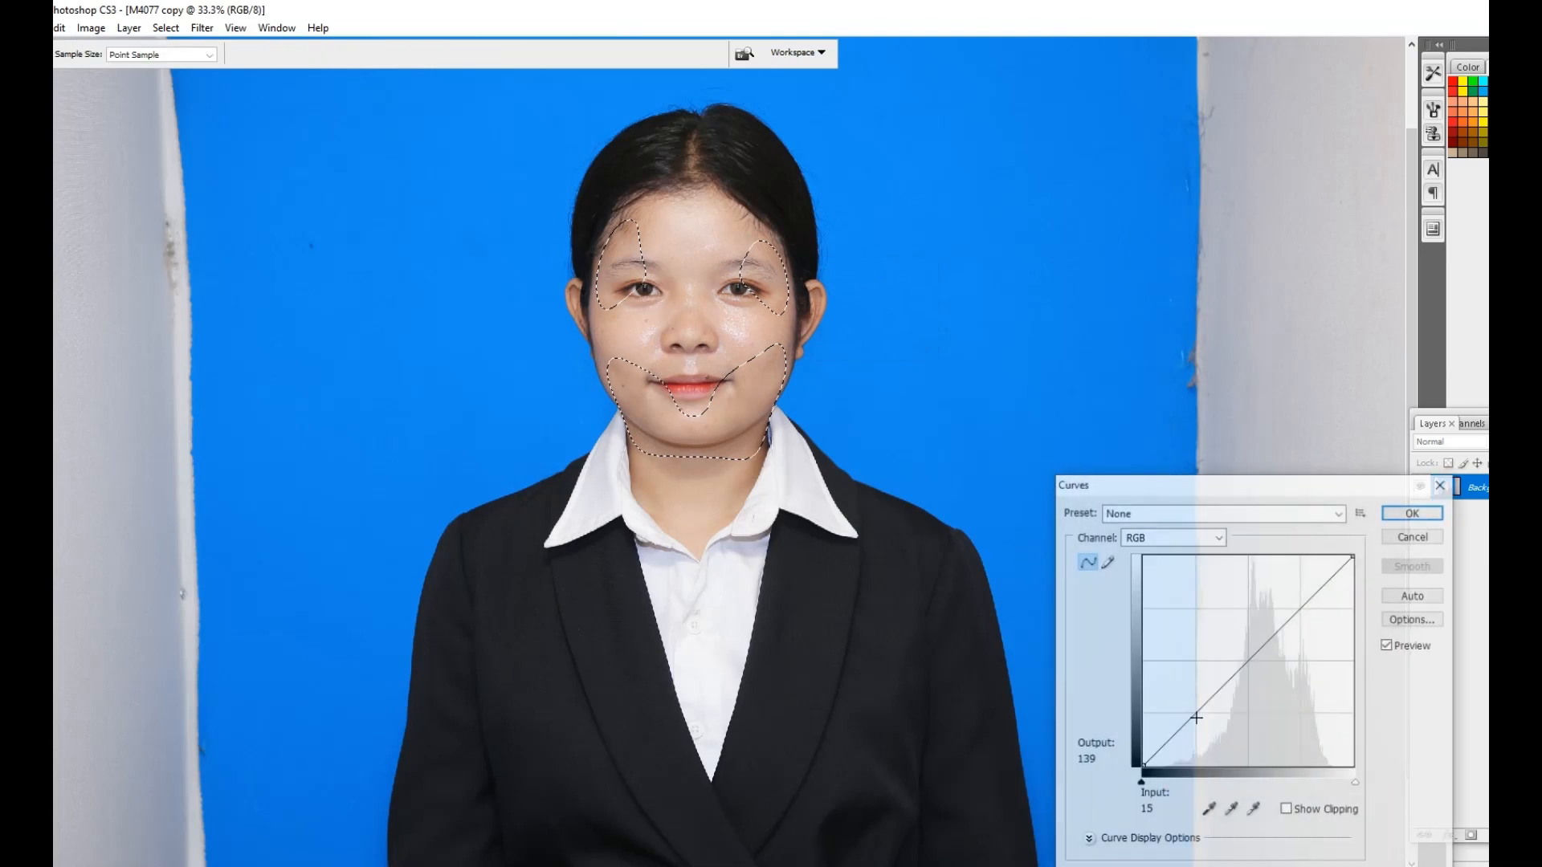
{"action": "left_click_drag", "start_coordinate": [1241, 667], "coordinate": [1240, 644]}
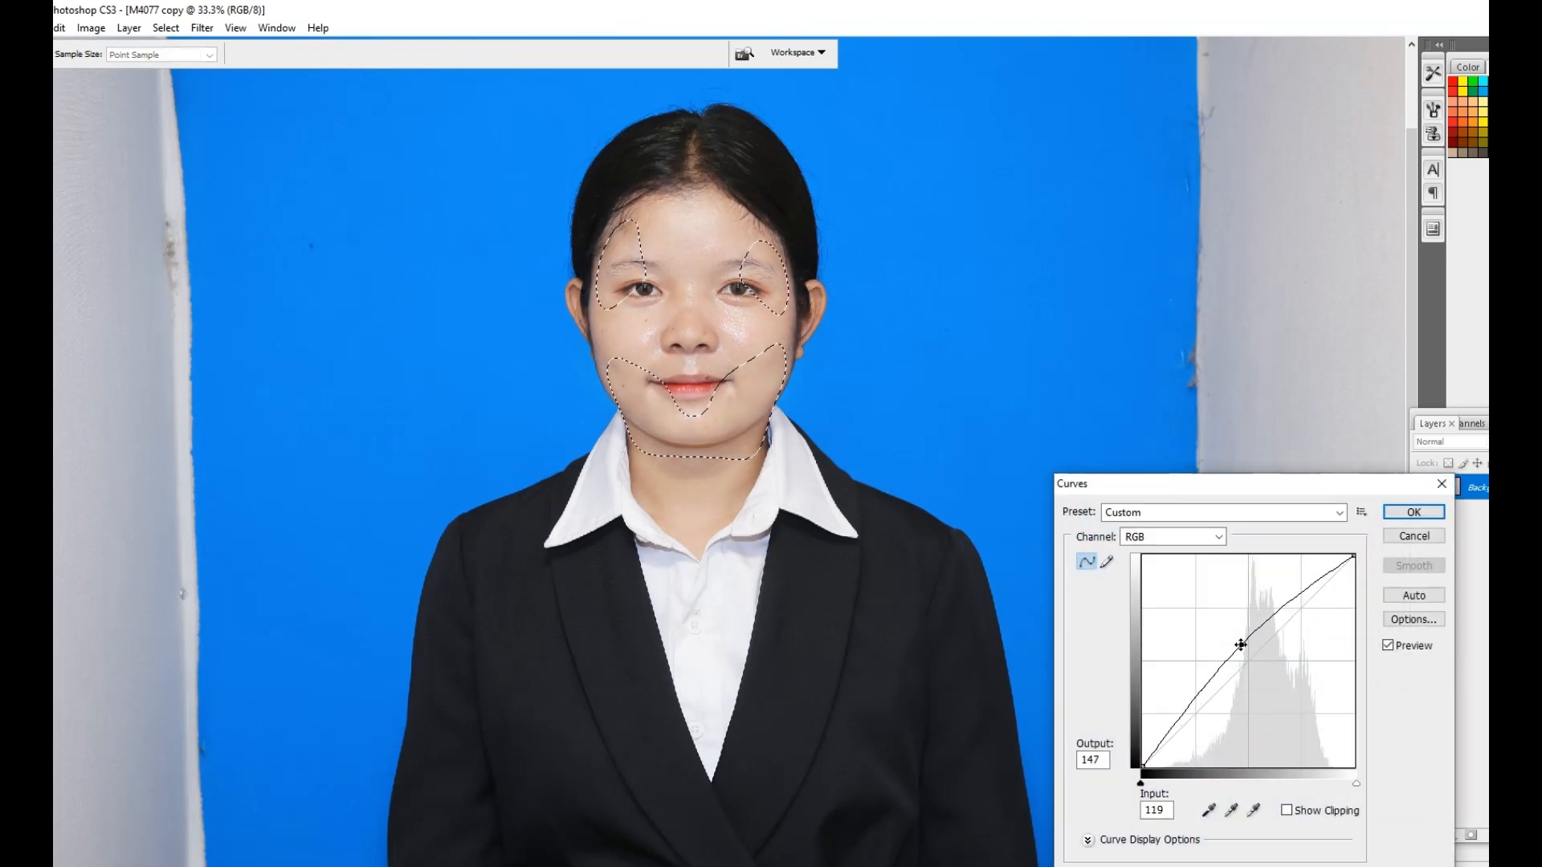
{"action": "key", "text": "Return"}
{"action": "key", "text": "ctrl+d"}
Remove the small moles and blemishes from the nose, cheeks and chin with a size 20 Spot Healing Brush.
{"action": "scroll", "coordinate": [811, 309], "scroll_direction": "up", "scroll_amount": 2}
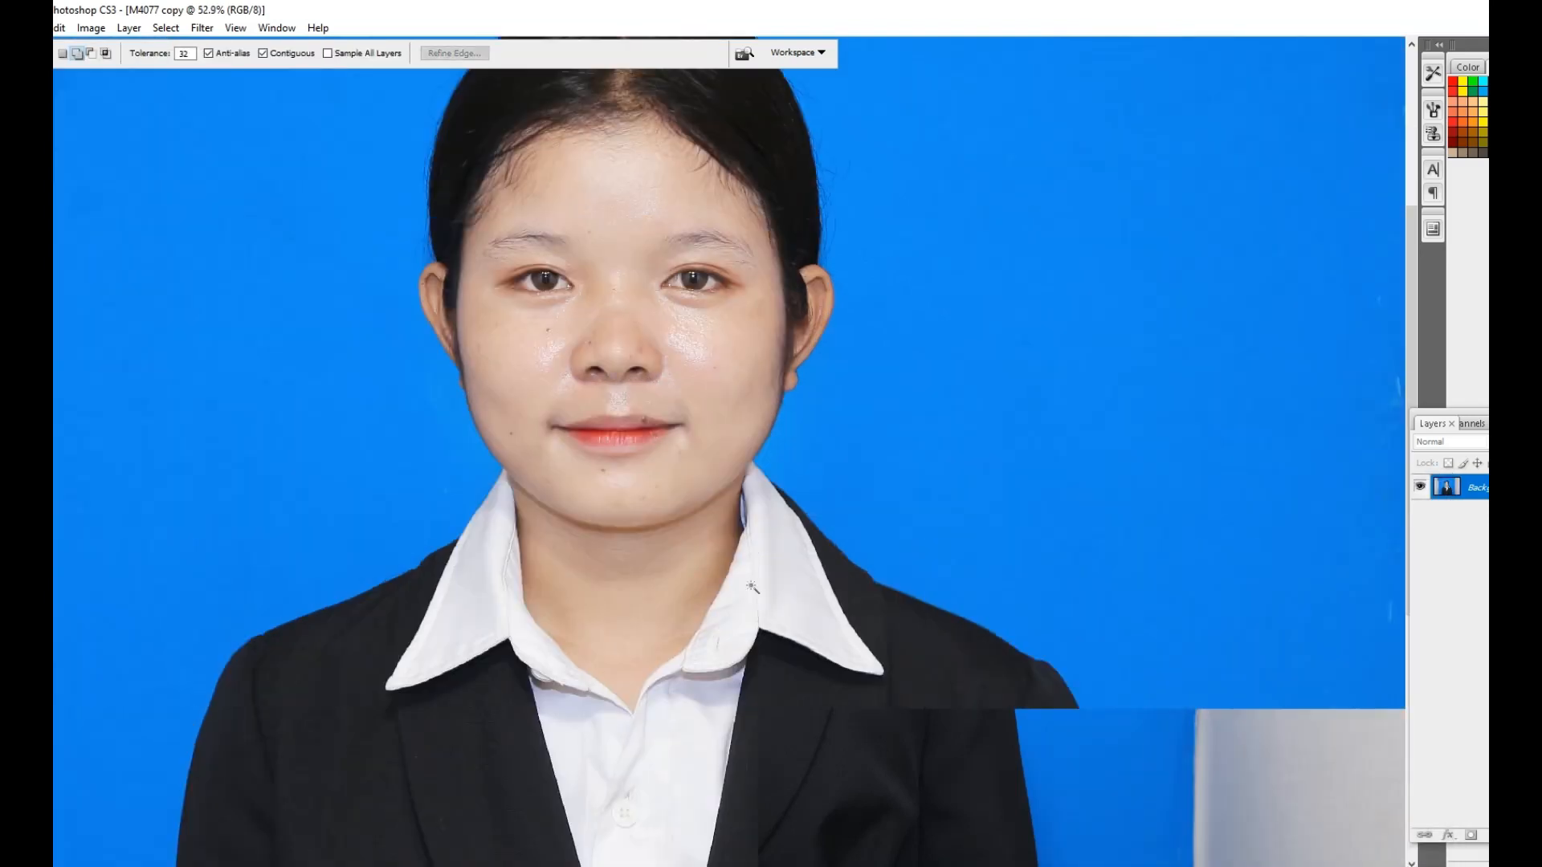
{"action": "key", "text": "o"}
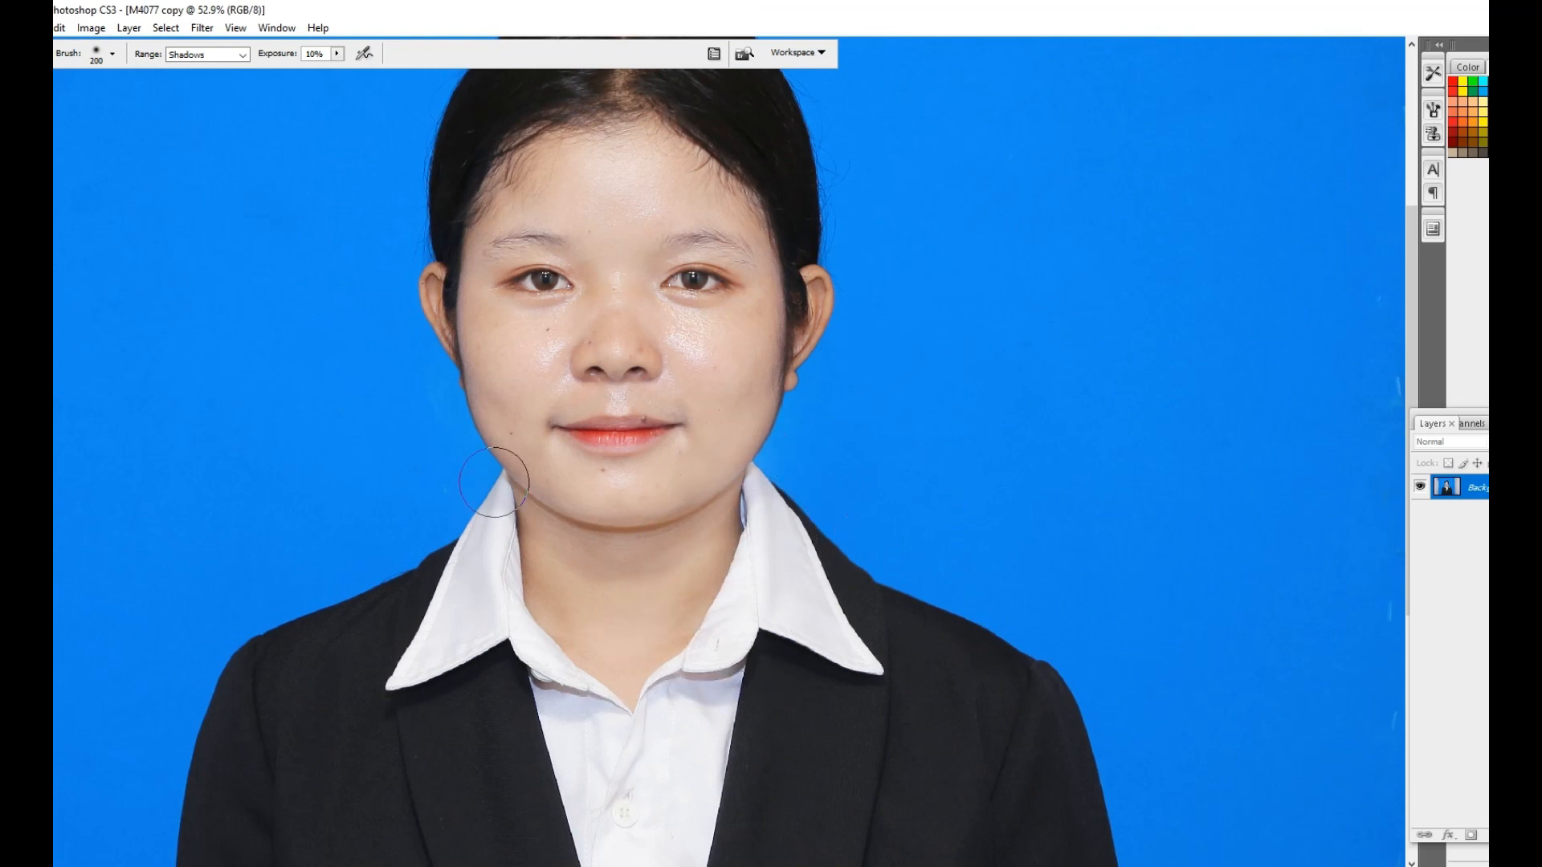
{"action": "scroll", "coordinate": [581, 480], "scroll_direction": "up", "scroll_amount": 2}
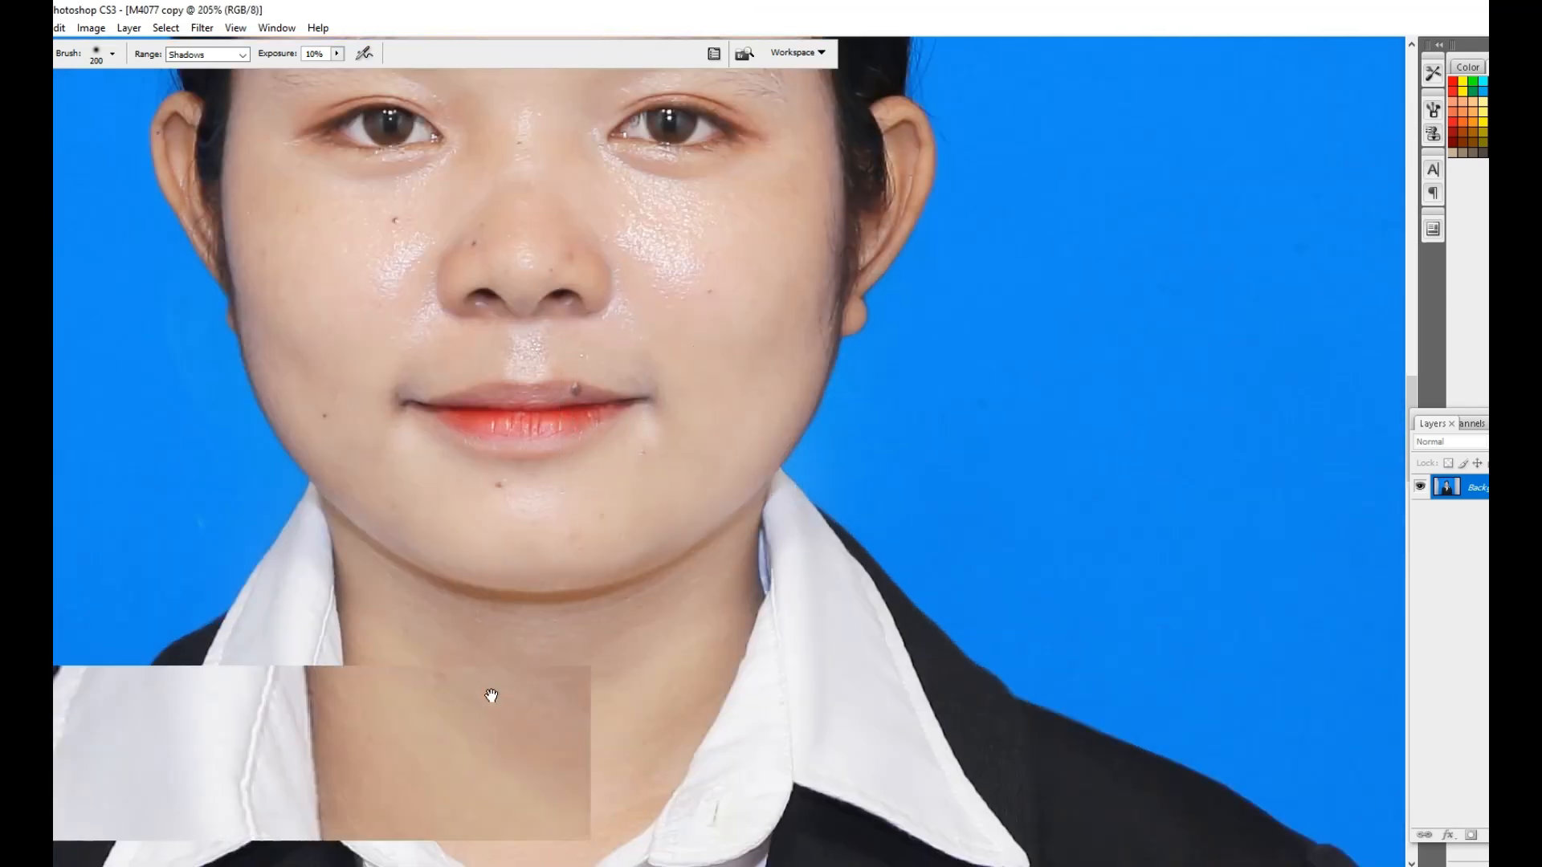
{"action": "scroll", "coordinate": [492, 698], "scroll_direction": "up", "scroll_amount": 2}
{"action": "key", "text": "j"}
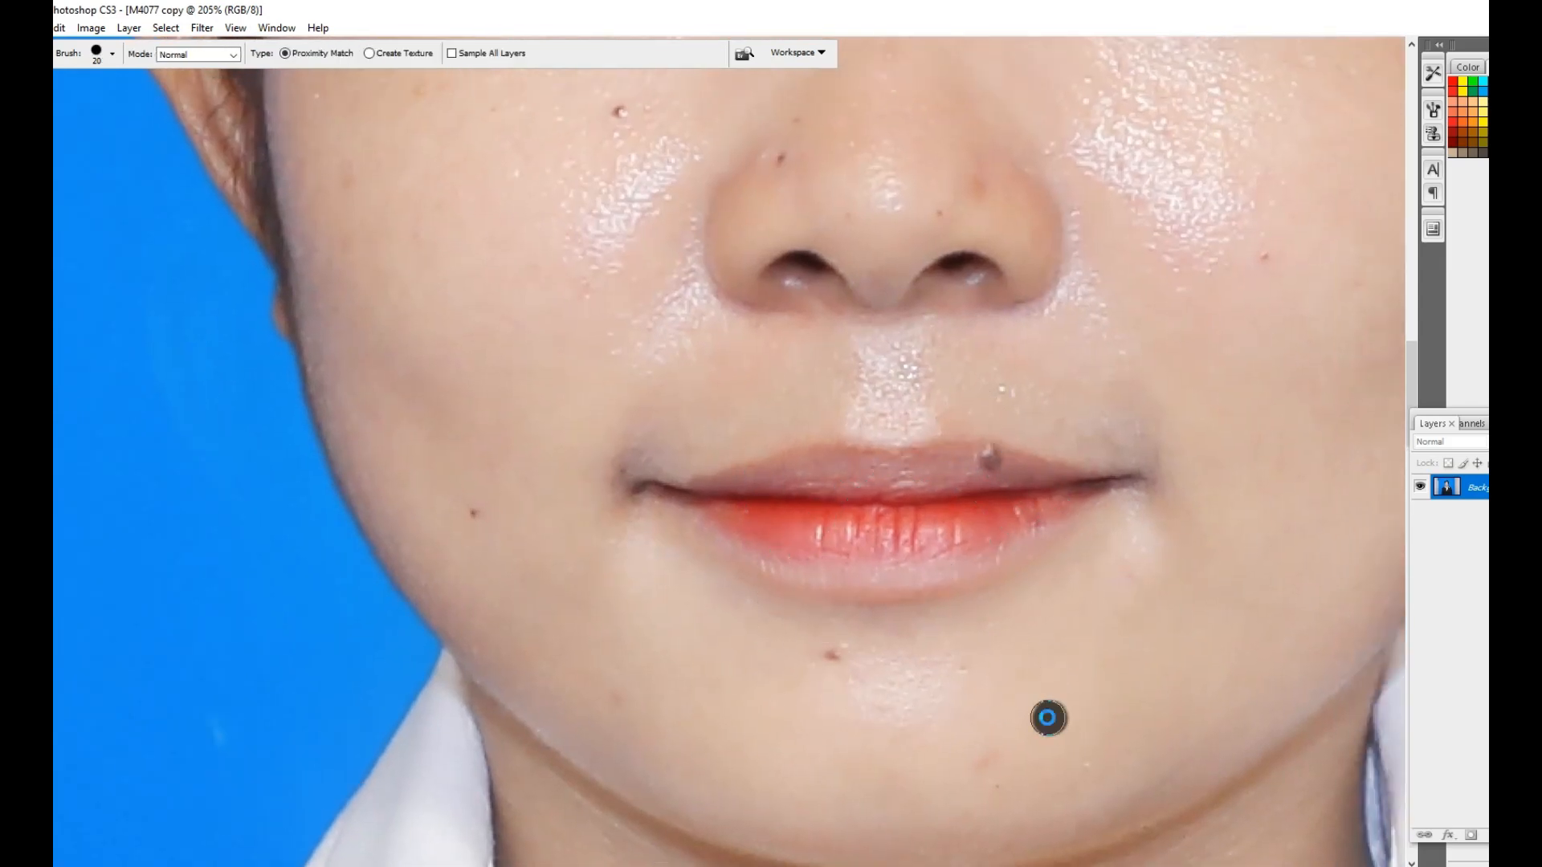
{"action": "mouse_move", "coordinate": [891, 534]}
{"action": "left_mouse_down"}
{"action": "mouse_move", "coordinate": [742, 707]}
{"action": "mouse_move", "coordinate": [779, 611]}
{"action": "left_mouse_up"}
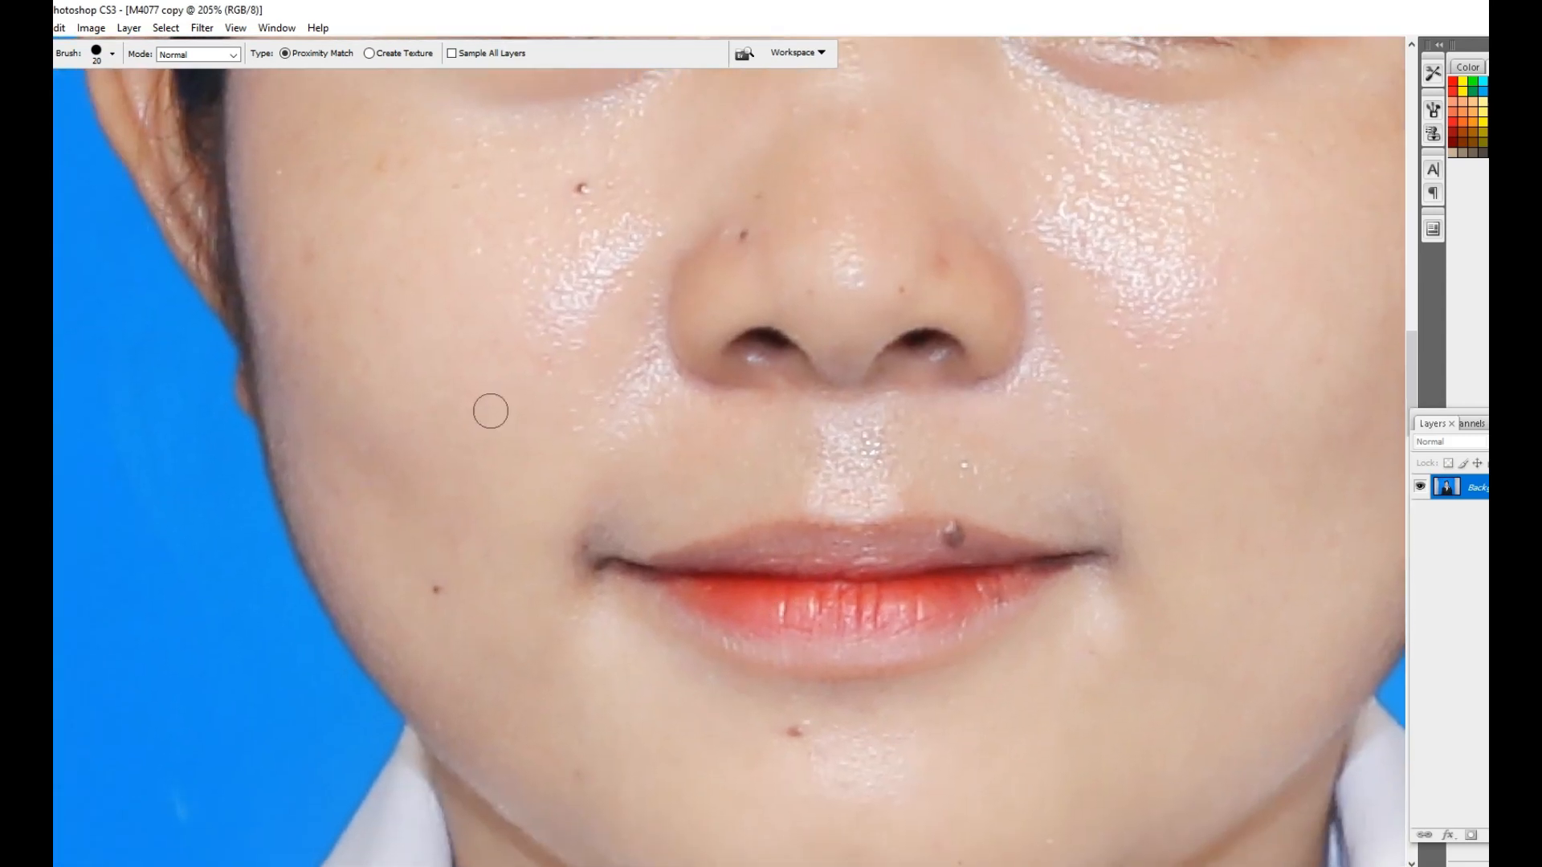
{"action": "left_click_drag", "start_coordinate": [490, 411], "coordinate": [469, 523]}
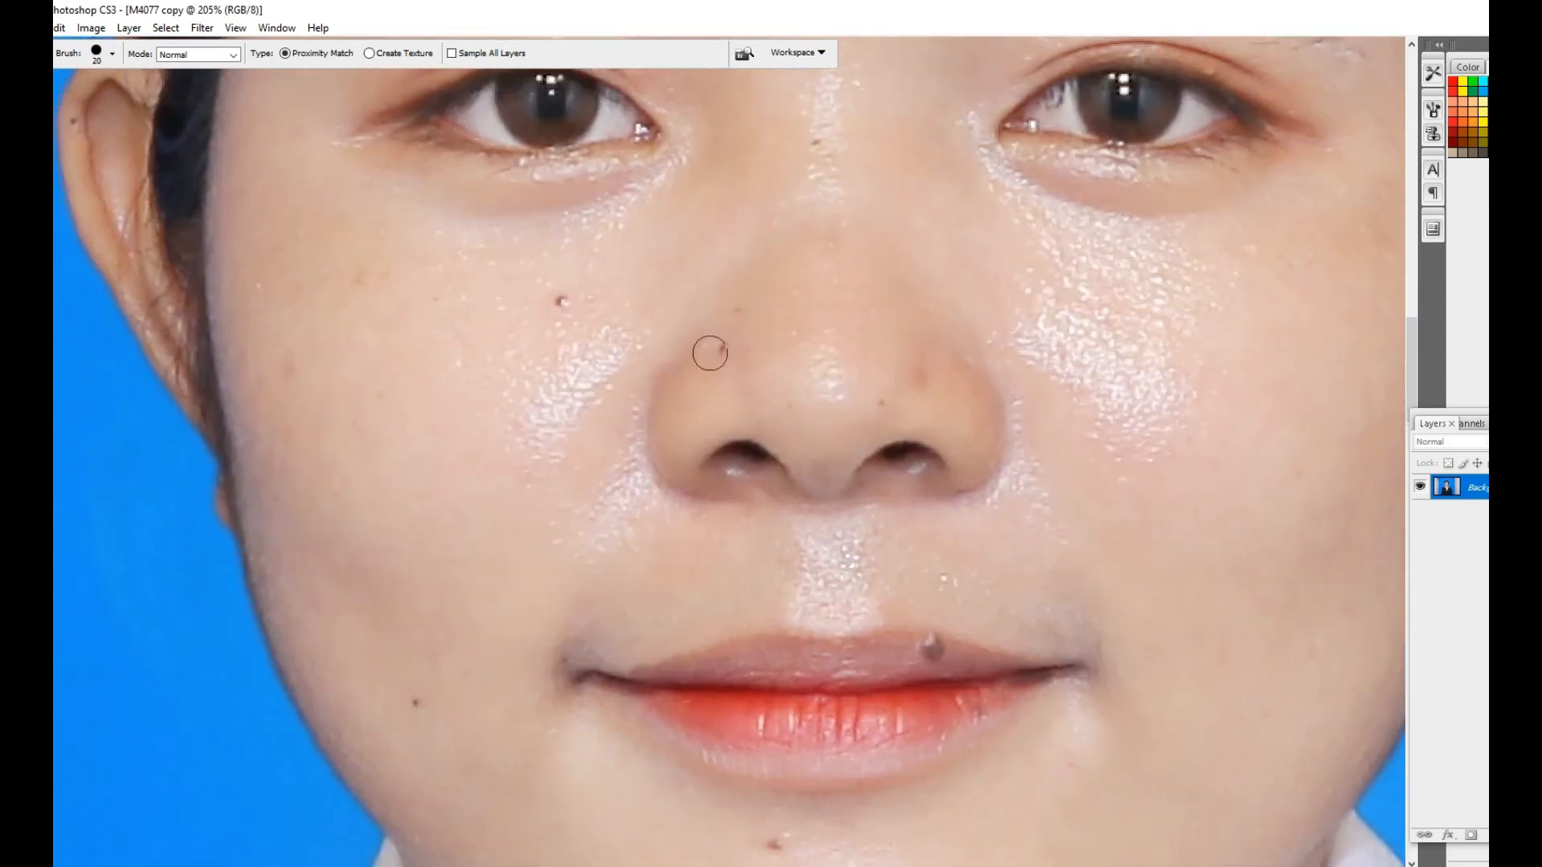
{"action": "left_click", "coordinate": [884, 400]}
{"action": "left_click", "coordinate": [731, 302]}
{"action": "key", "text": "ctrl+minus"}
{"action": "key", "text": "ctrl+minus"}
{"action": "key", "text": "ctrl+minus"}
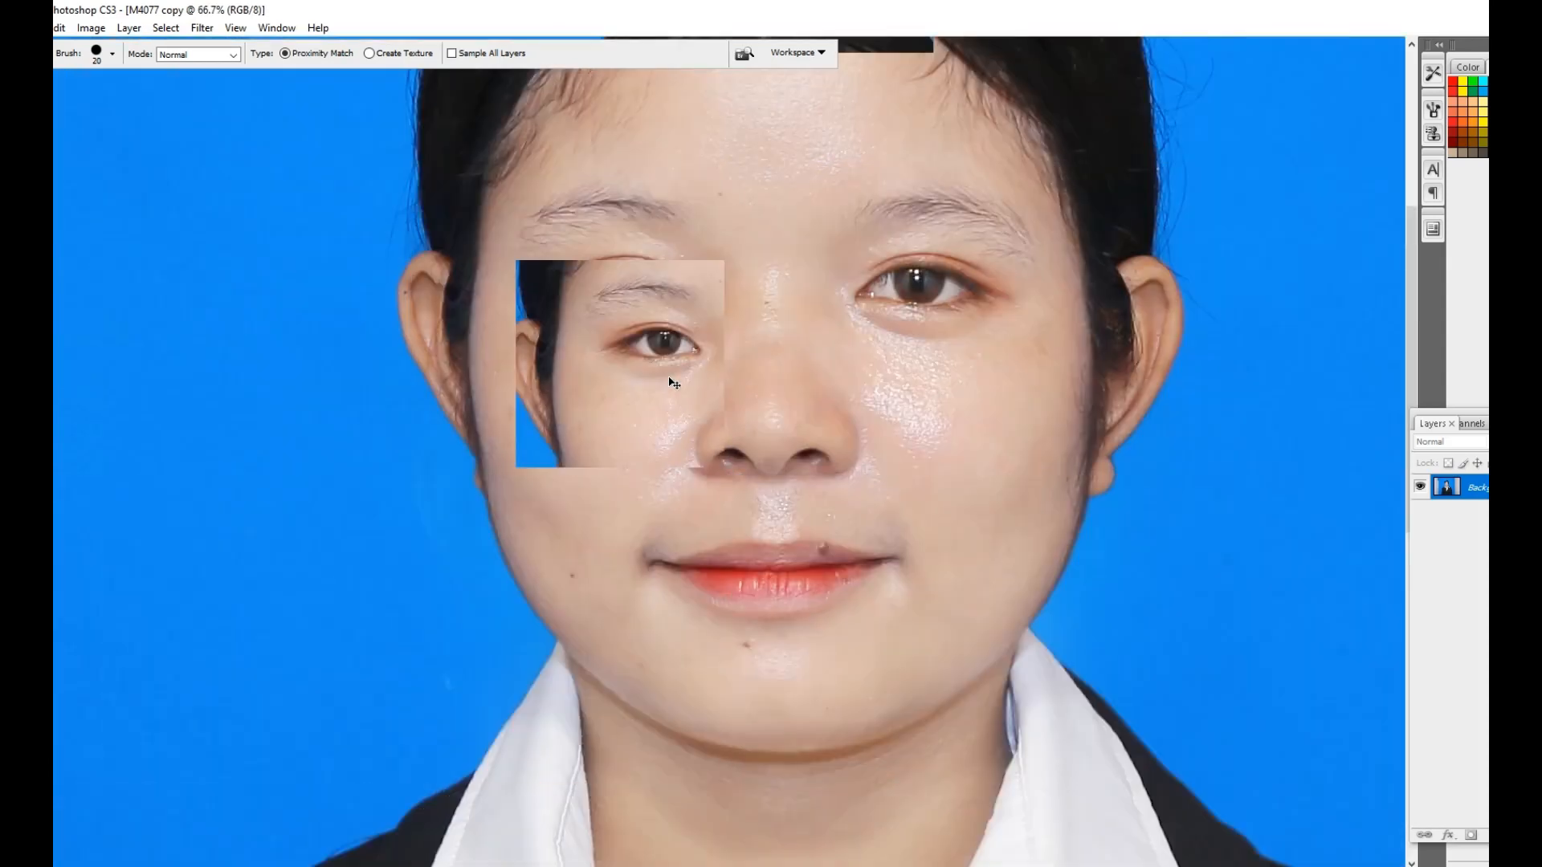
{"action": "left_click_drag", "start_coordinate": [714, 718], "coordinate": [715, 718]}
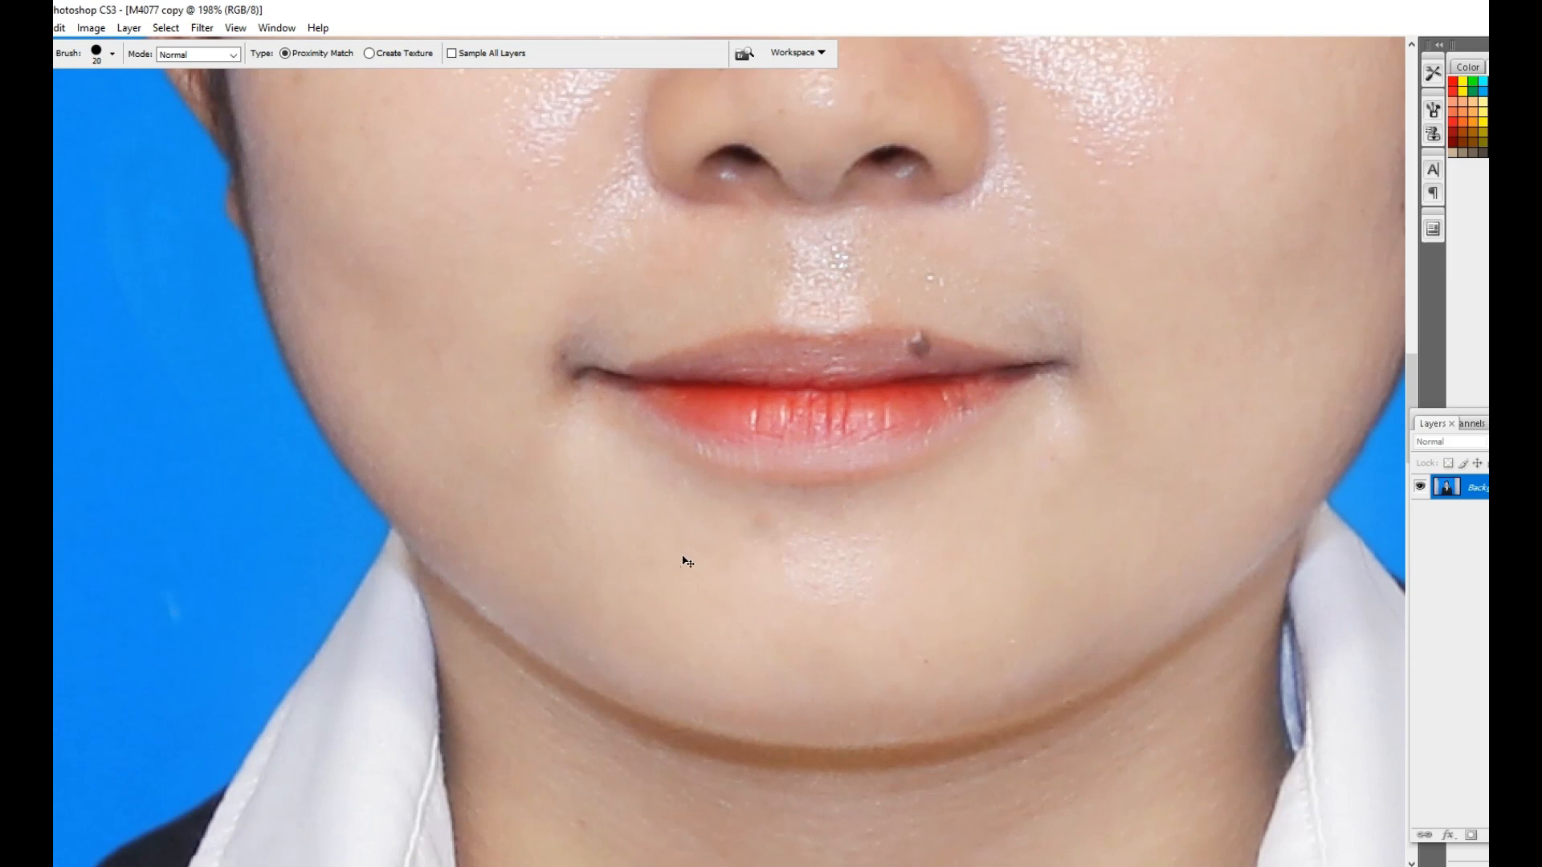
Select the skin of both ears with the Magic Wand at tolerance 32 and feather the selection.
{"action": "key", "text": "ctrl+minus"}
{"action": "key", "text": "ctrl+minus"}
{"action": "key", "text": "ctrl+minus"}
{"action": "left_click_drag", "start_coordinate": [837, 214], "coordinate": [860, 619]}
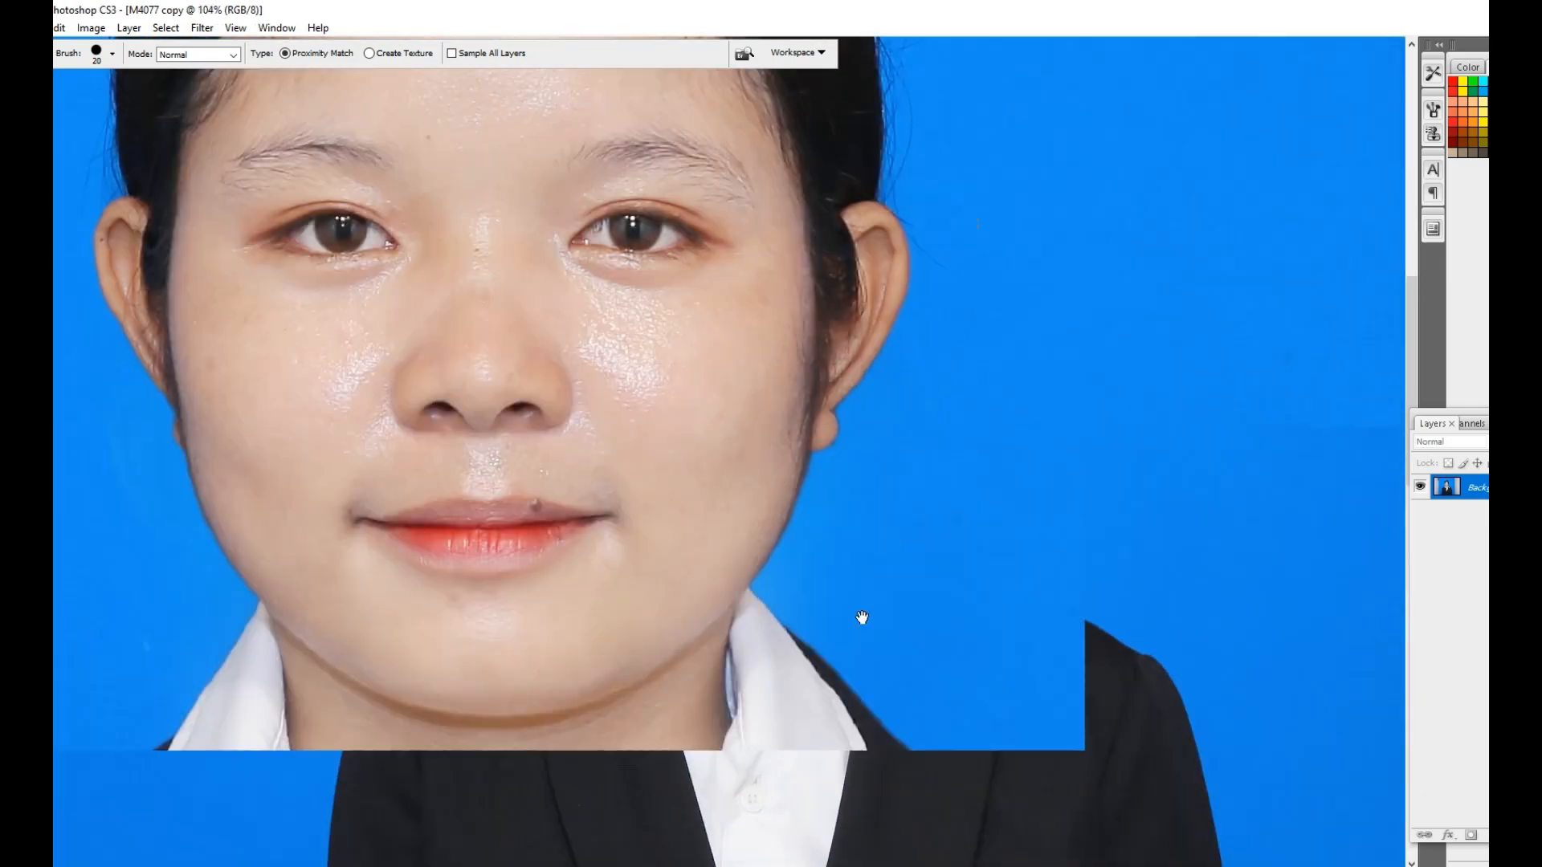
{"action": "key", "text": "w"}
{"action": "left_click", "coordinate": [267, 394]}
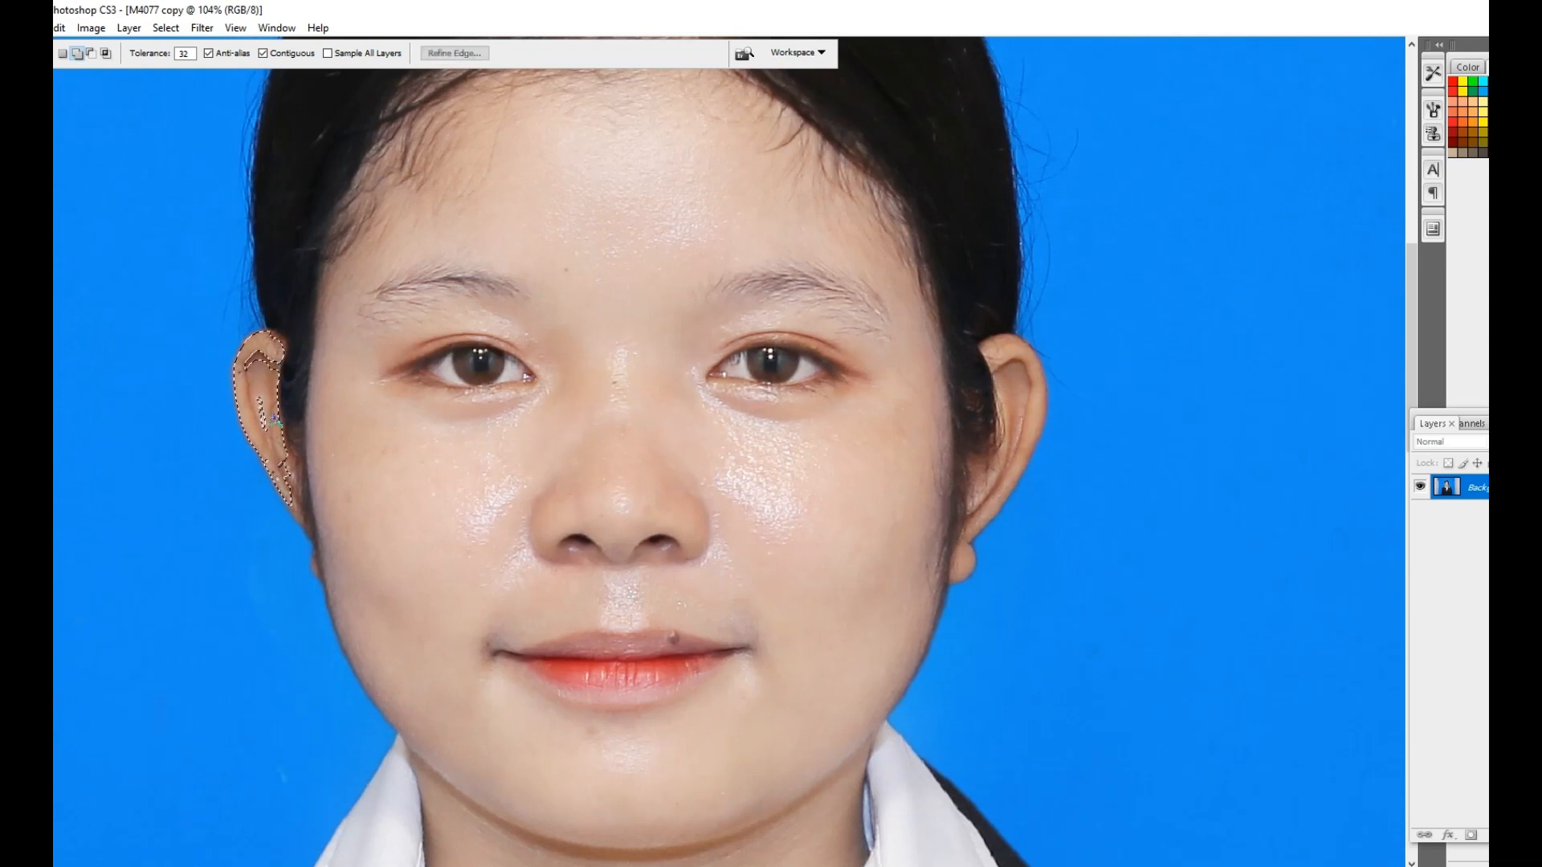
{"action": "left_click", "coordinate": [249, 403]}
{"action": "left_click", "coordinate": [1029, 413]}
{"action": "left_click", "coordinate": [1021, 441]}
{"action": "key", "text": "ctrl+alt+d"}
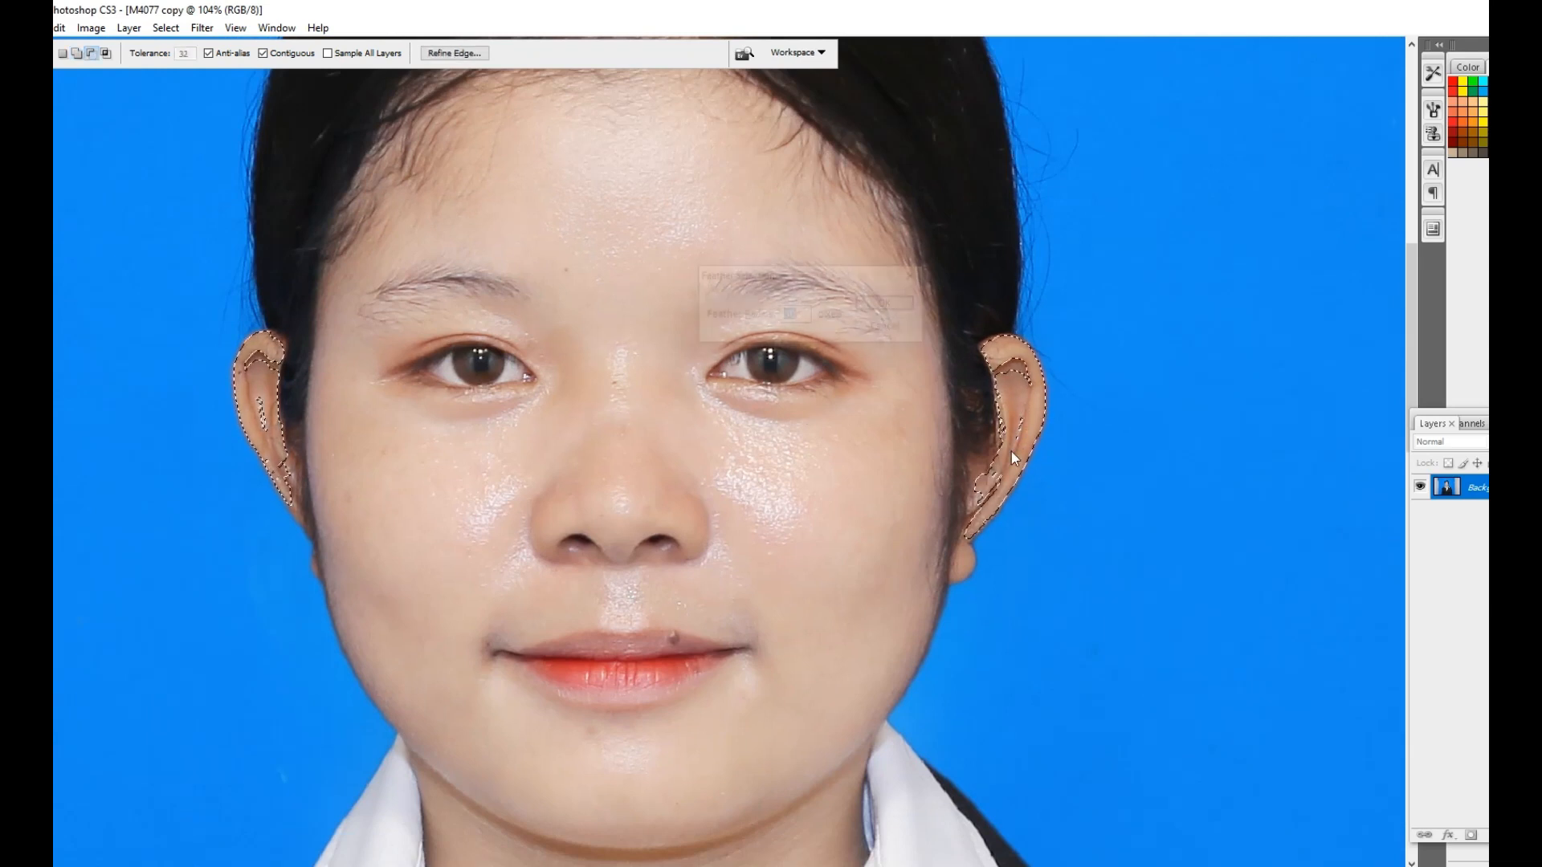
{"action": "key", "text": "Return"}
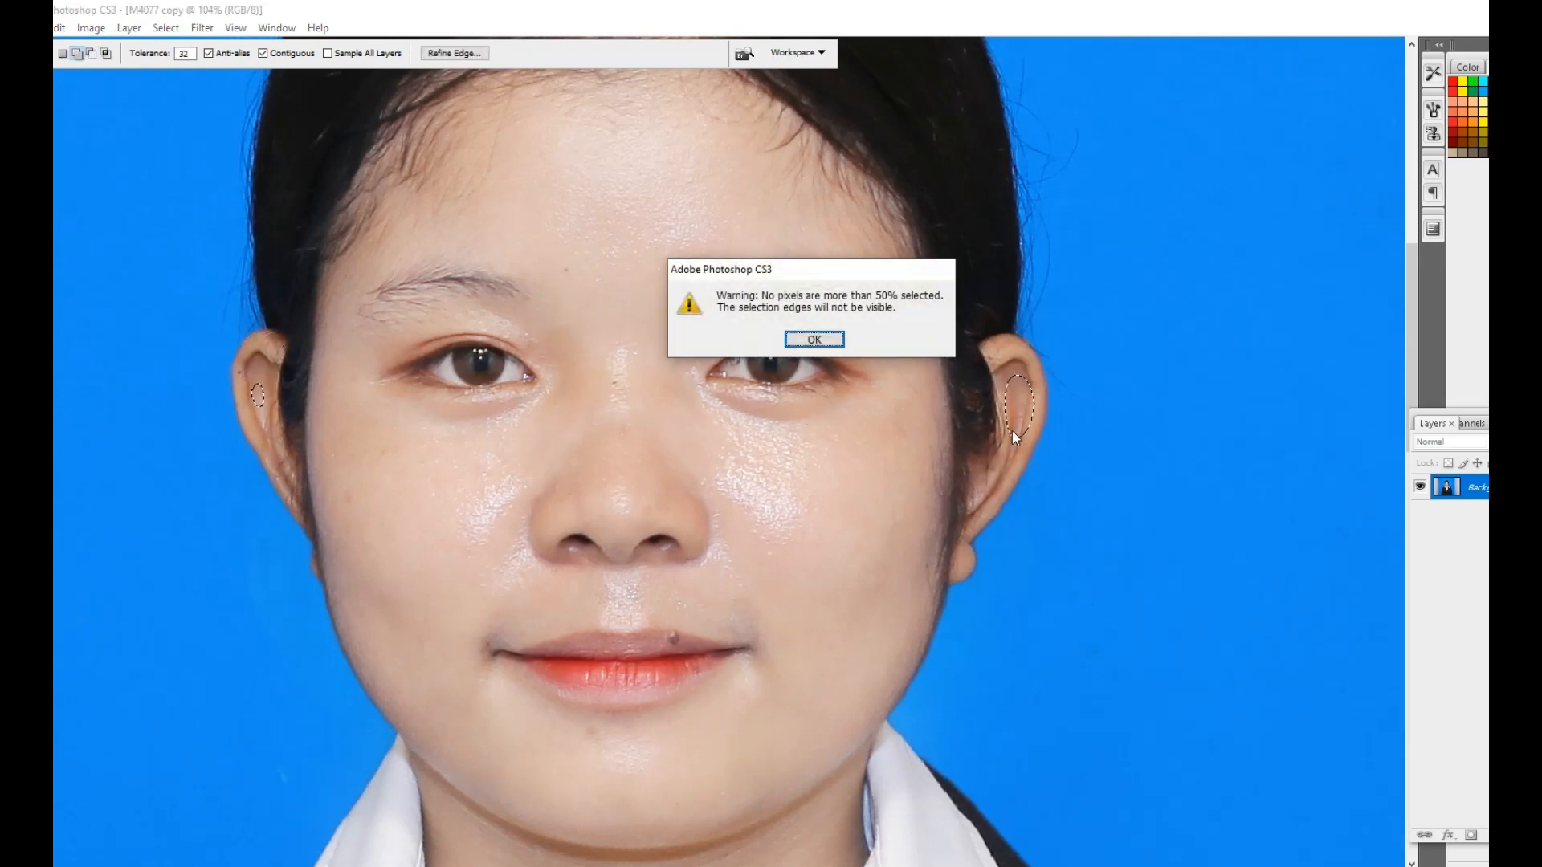
{"action": "key", "text": "Return"}
Brighten both ears by raising the middle of the RGB curve in Curves.
{"action": "key", "text": "ctrl+m"}
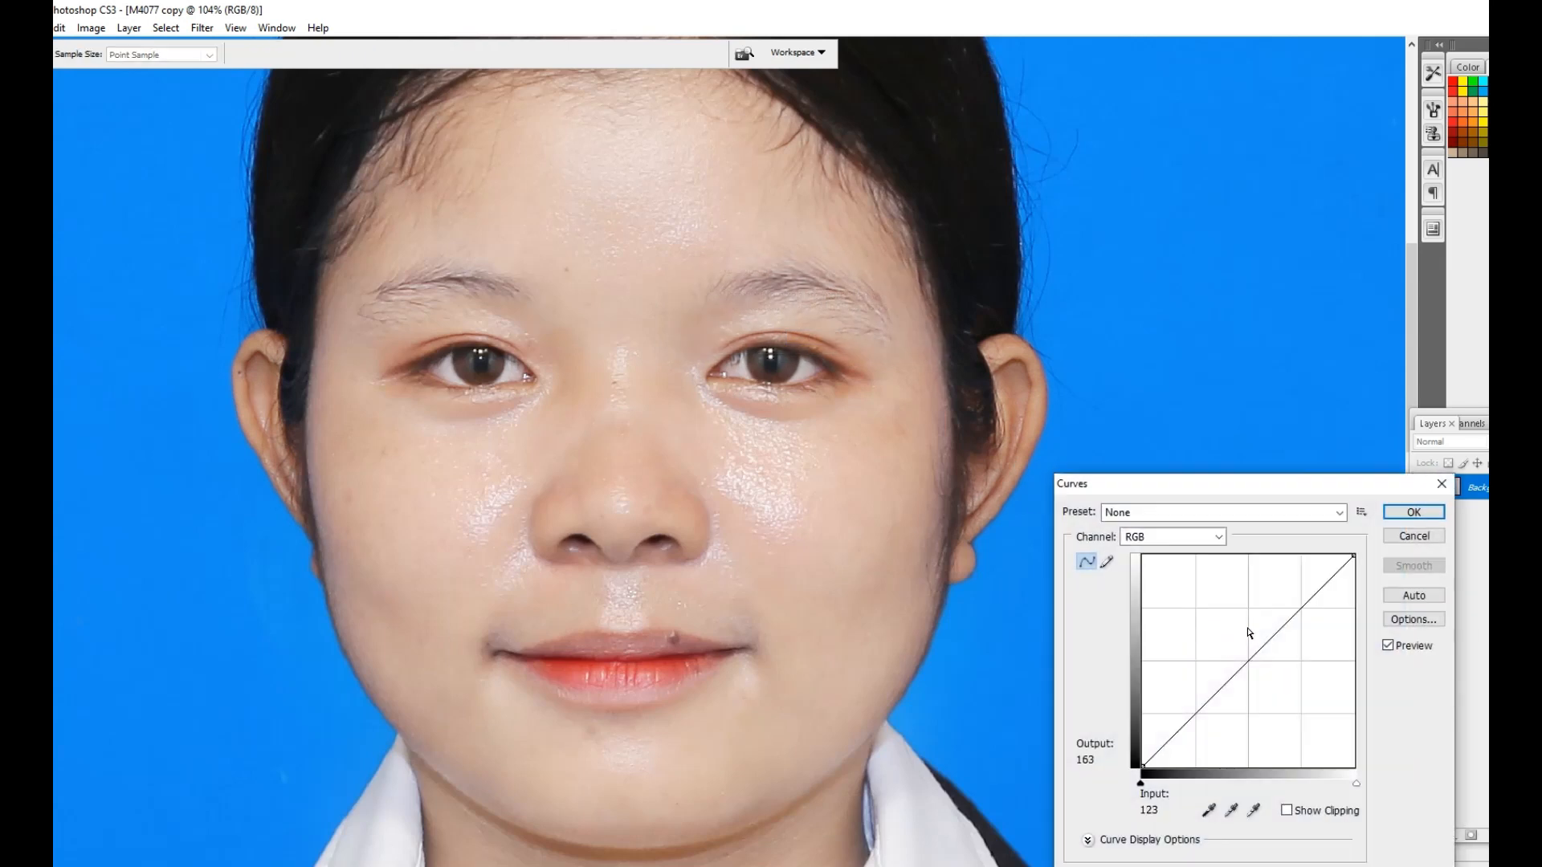
{"action": "left_click_drag", "start_coordinate": [1262, 635], "coordinate": [1248, 627]}
{"action": "key", "text": "Return"}
Outline the hair left of the parting with the Lasso, feather it by 3 pixels, and copy it to a new layer.
{"action": "key", "text": "ctrl+minus"}
{"action": "key", "text": "ctrl+minus"}
{"action": "key", "text": "ctrl+minus"}
{"action": "key", "text": "ctrl+minus"}
{"action": "key", "text": "ctrl+minus"}
{"action": "key", "text": "ctrl+minus"}
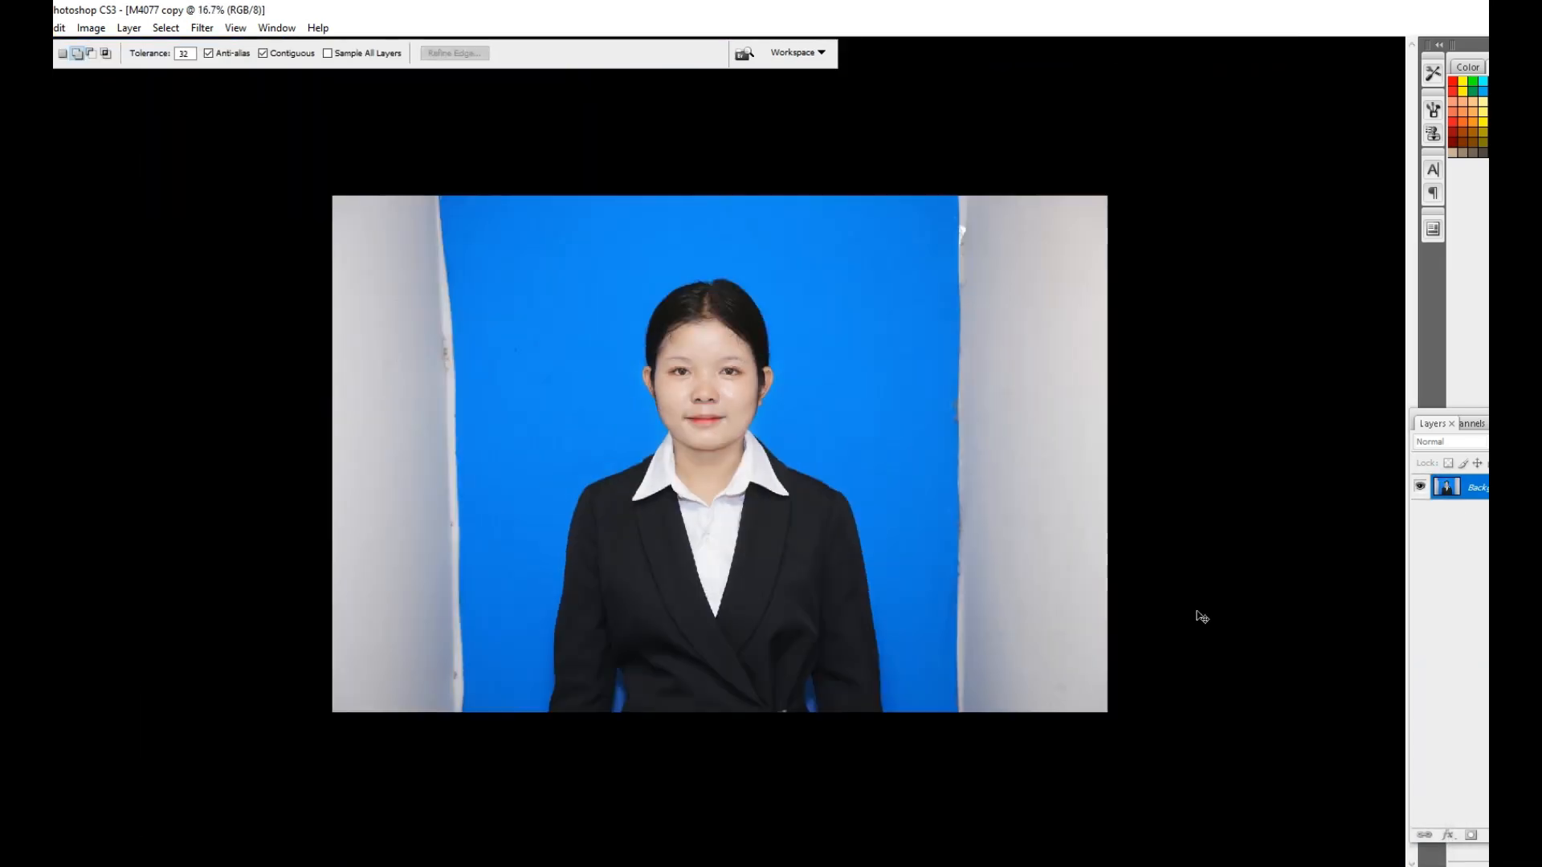
{"action": "left_click_drag", "start_coordinate": [824, 262], "coordinate": [468, 490], "text": "ctrl"}
{"action": "left_click_drag", "start_coordinate": [955, 120], "coordinate": [758, 562], "text": "ctrl"}
{"action": "key", "text": "l"}
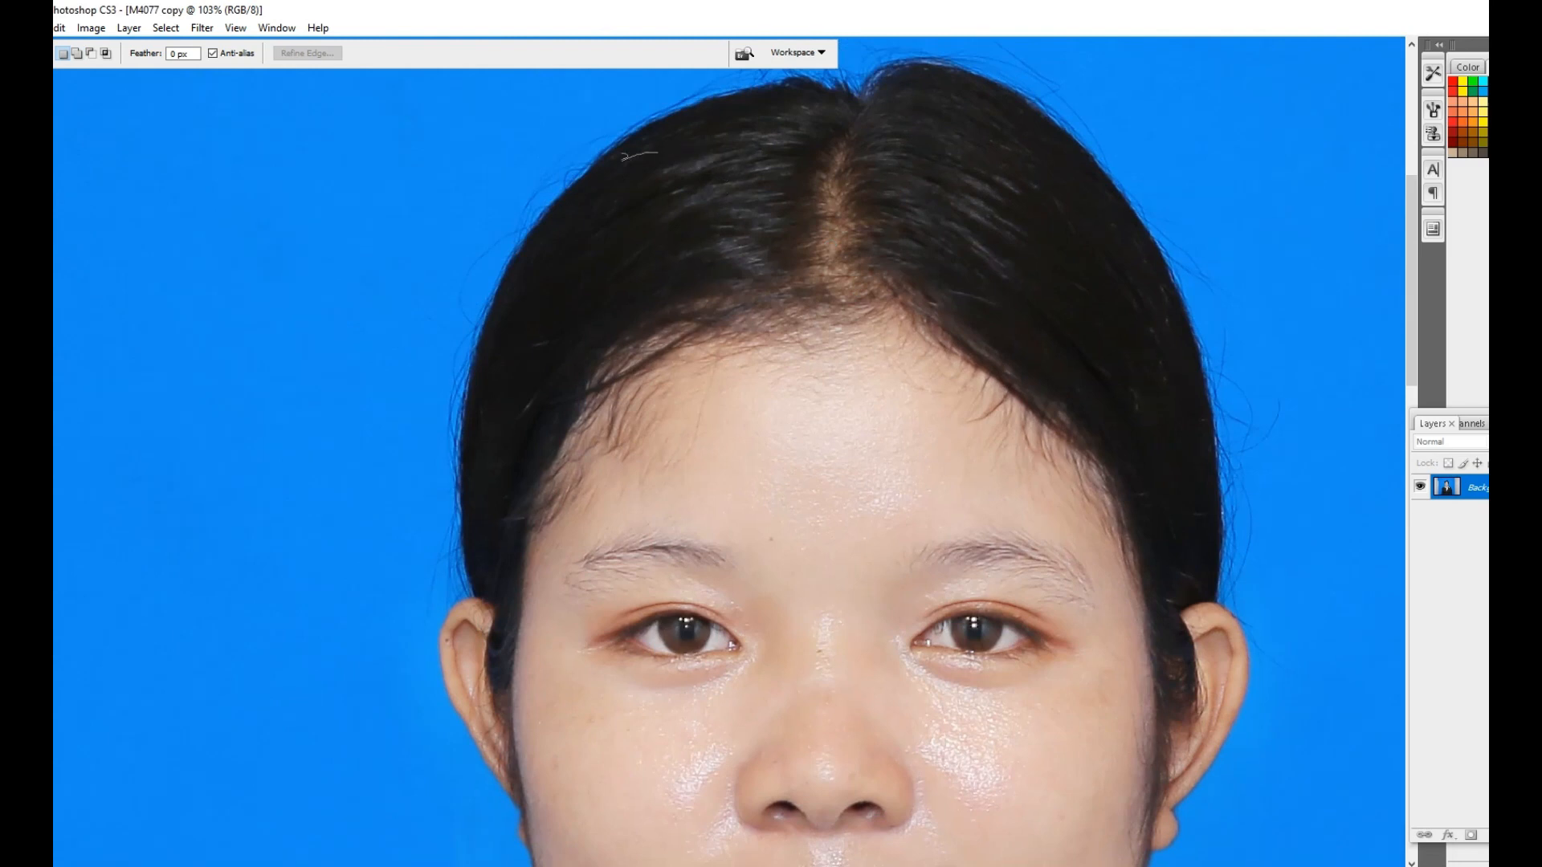
{"action": "mouse_move", "coordinate": [717, 261]}
{"action": "left_mouse_down"}
{"action": "mouse_move", "coordinate": [658, 152]}
{"action": "mouse_move", "coordinate": [505, 287]}
{"action": "mouse_move", "coordinate": [602, 332]}
{"action": "mouse_move", "coordinate": [678, 278]}
{"action": "mouse_move", "coordinate": [768, 271]}
{"action": "mouse_move", "coordinate": [791, 215]}
{"action": "mouse_move", "coordinate": [795, 129]}
{"action": "left_mouse_up"}
{"action": "key", "text": "ctrl+alt+d"}
{"action": "type", "text": "3."}
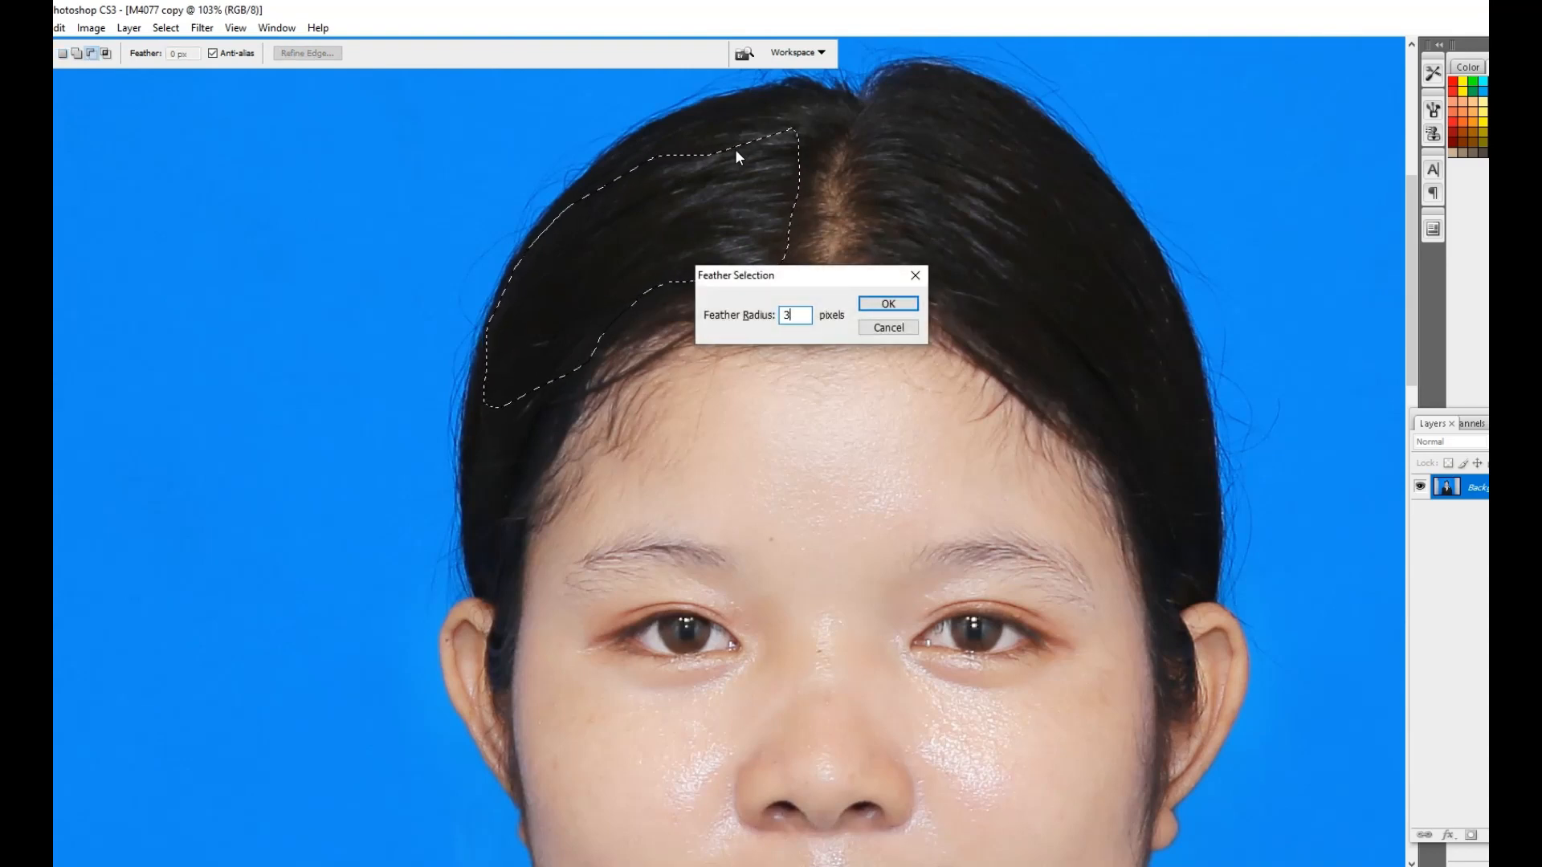
{"action": "key", "text": "Return"}
{"action": "key", "text": "ctrl+j"}
Move the copied hair down over the left hairline and rotate it by -6.8 degrees to follow the head.
{"action": "key", "text": "v"}
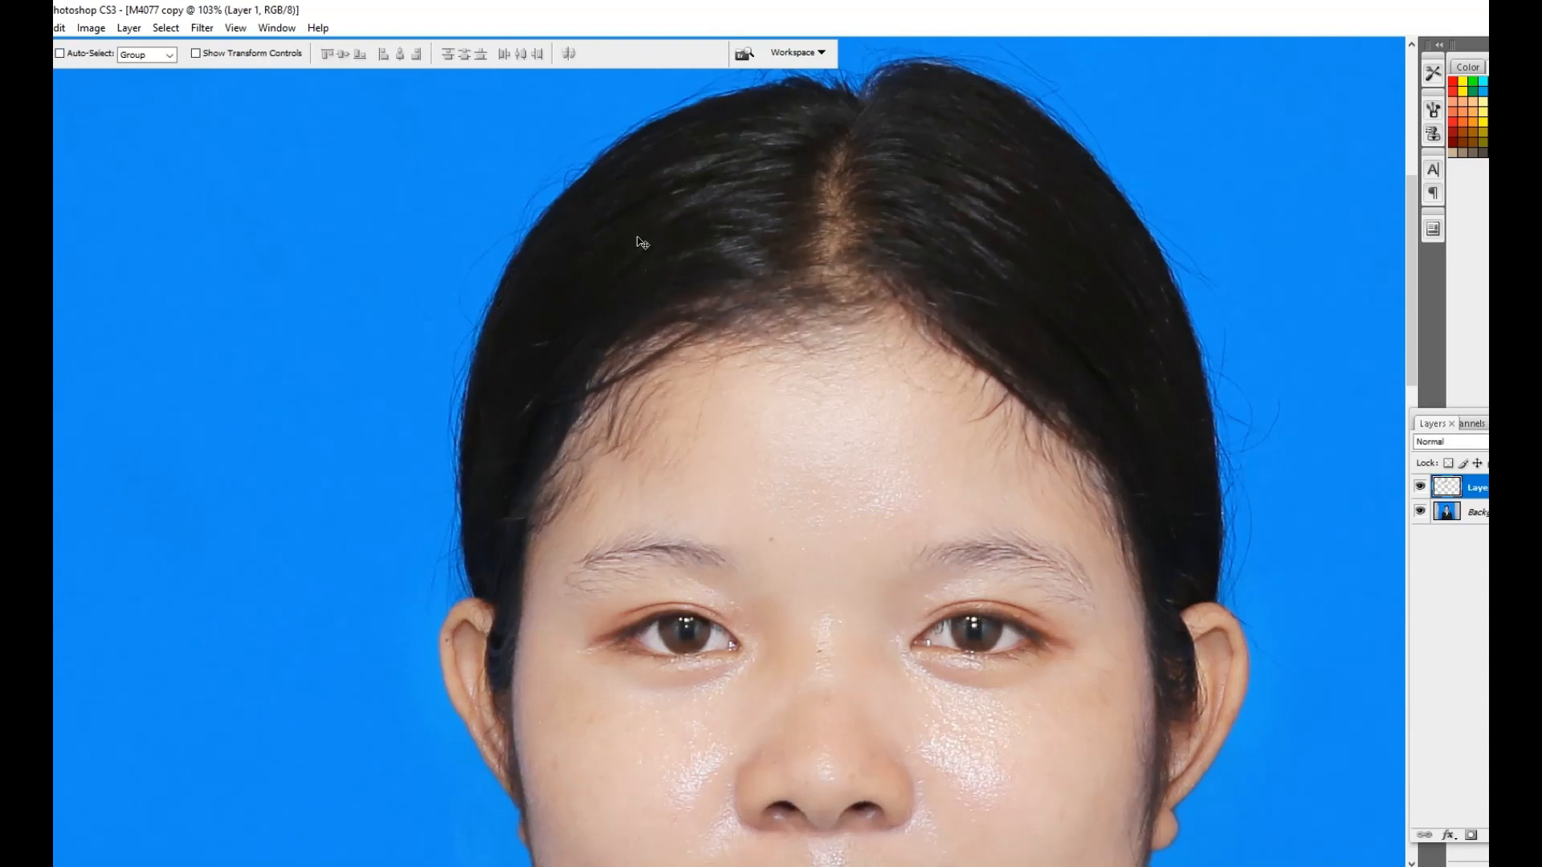
{"action": "left_click_drag", "start_coordinate": [641, 243], "coordinate": [663, 314]}
{"action": "key", "text": "ctrl+t"}
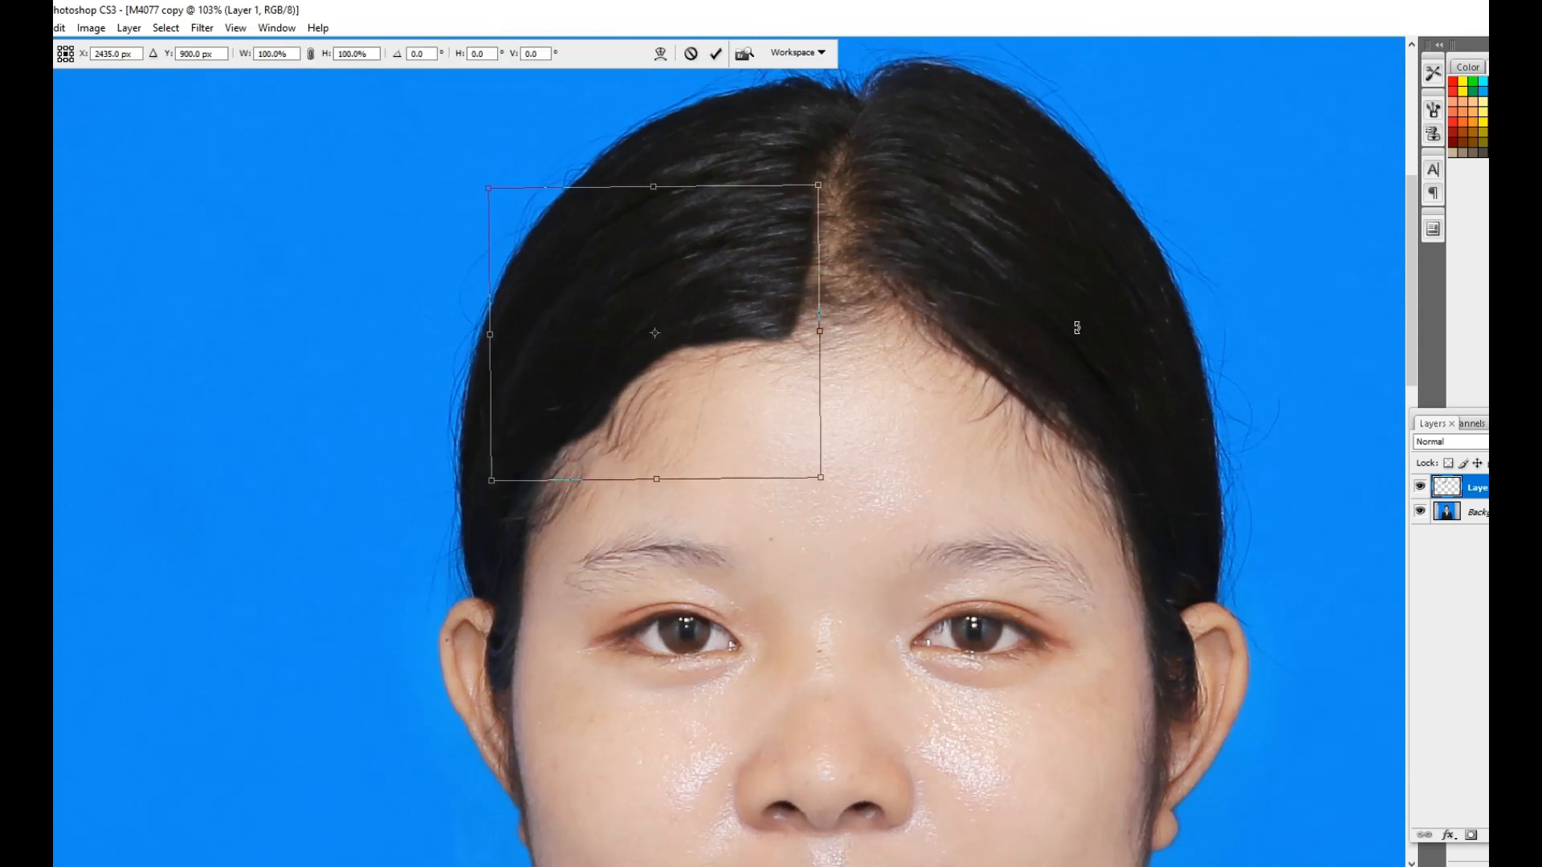
{"action": "left_click_drag", "start_coordinate": [1076, 324], "coordinate": [1043, 294]}
{"action": "mouse_move", "coordinate": [710, 392]}
{"action": "left_mouse_down"}
{"action": "mouse_move", "coordinate": [683, 289]}
{"action": "mouse_move", "coordinate": [684, 399]}
{"action": "left_mouse_up"}
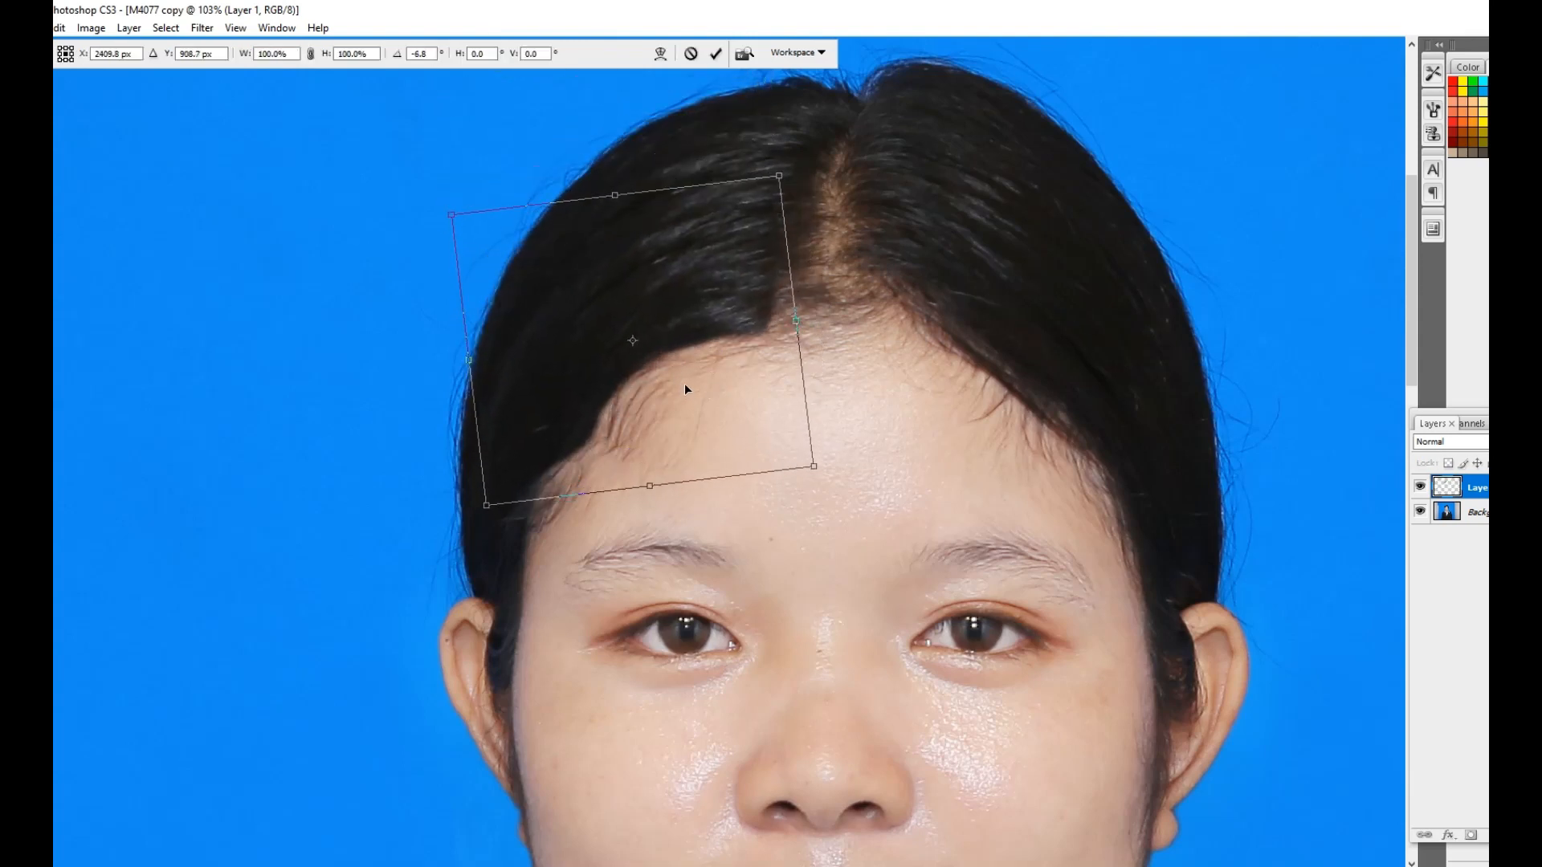
{"action": "key", "text": "Return"}
Examine how the copied hair patch fits the left hairline in the whole portrait and closer up.
{"action": "key", "text": "e"}
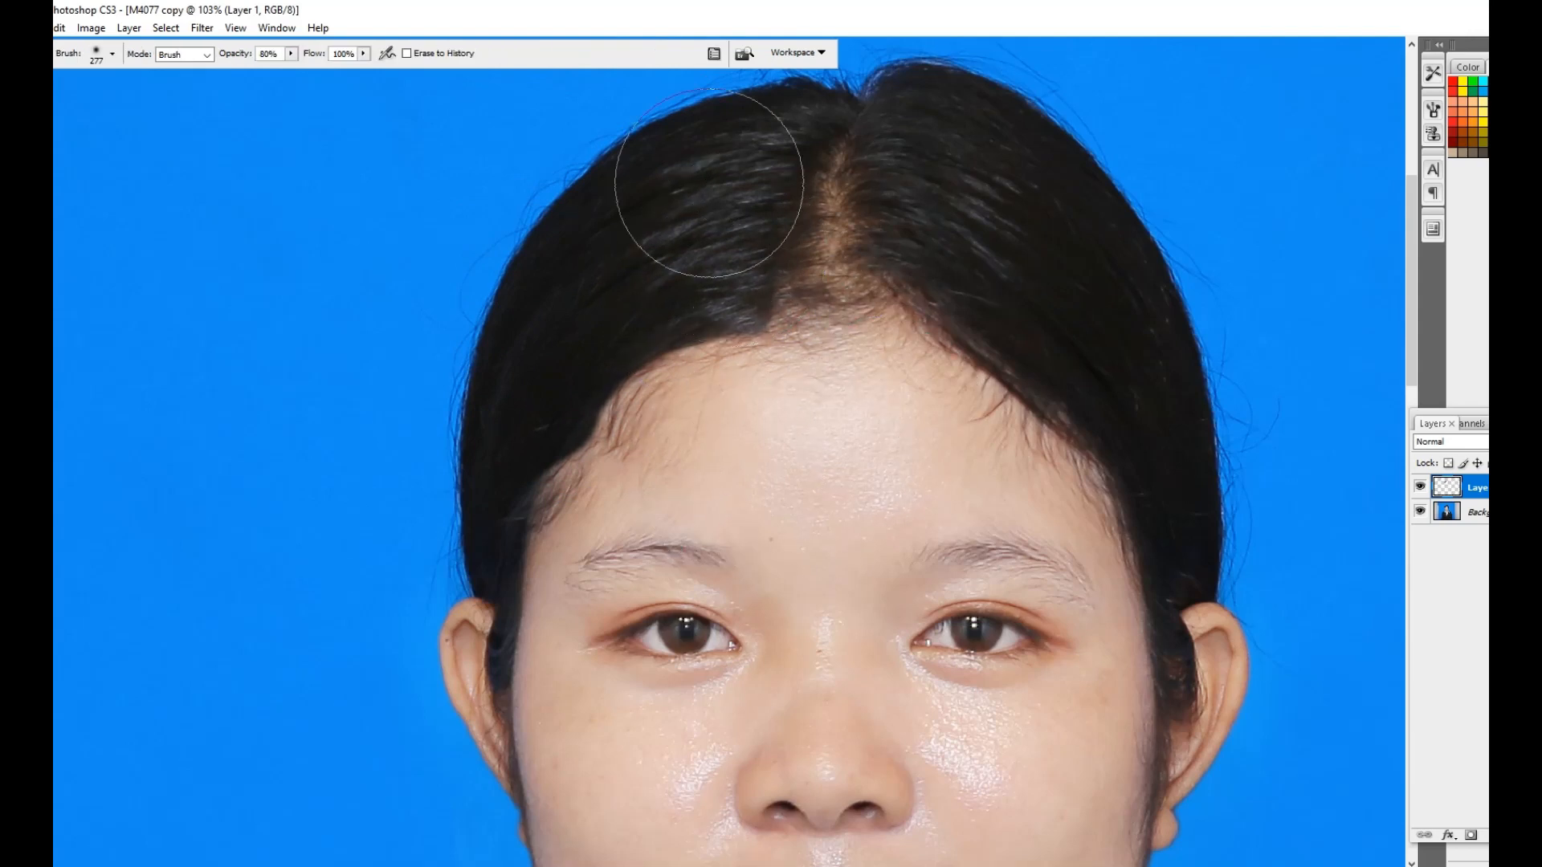
{"action": "key", "text": "ctrl+minus"}
{"action": "key", "text": "ctrl+minus"}
{"action": "key", "text": "ctrl+minus"}
{"action": "key", "text": "ctrl+minus"}
{"action": "key", "text": "ctrl+minus"}
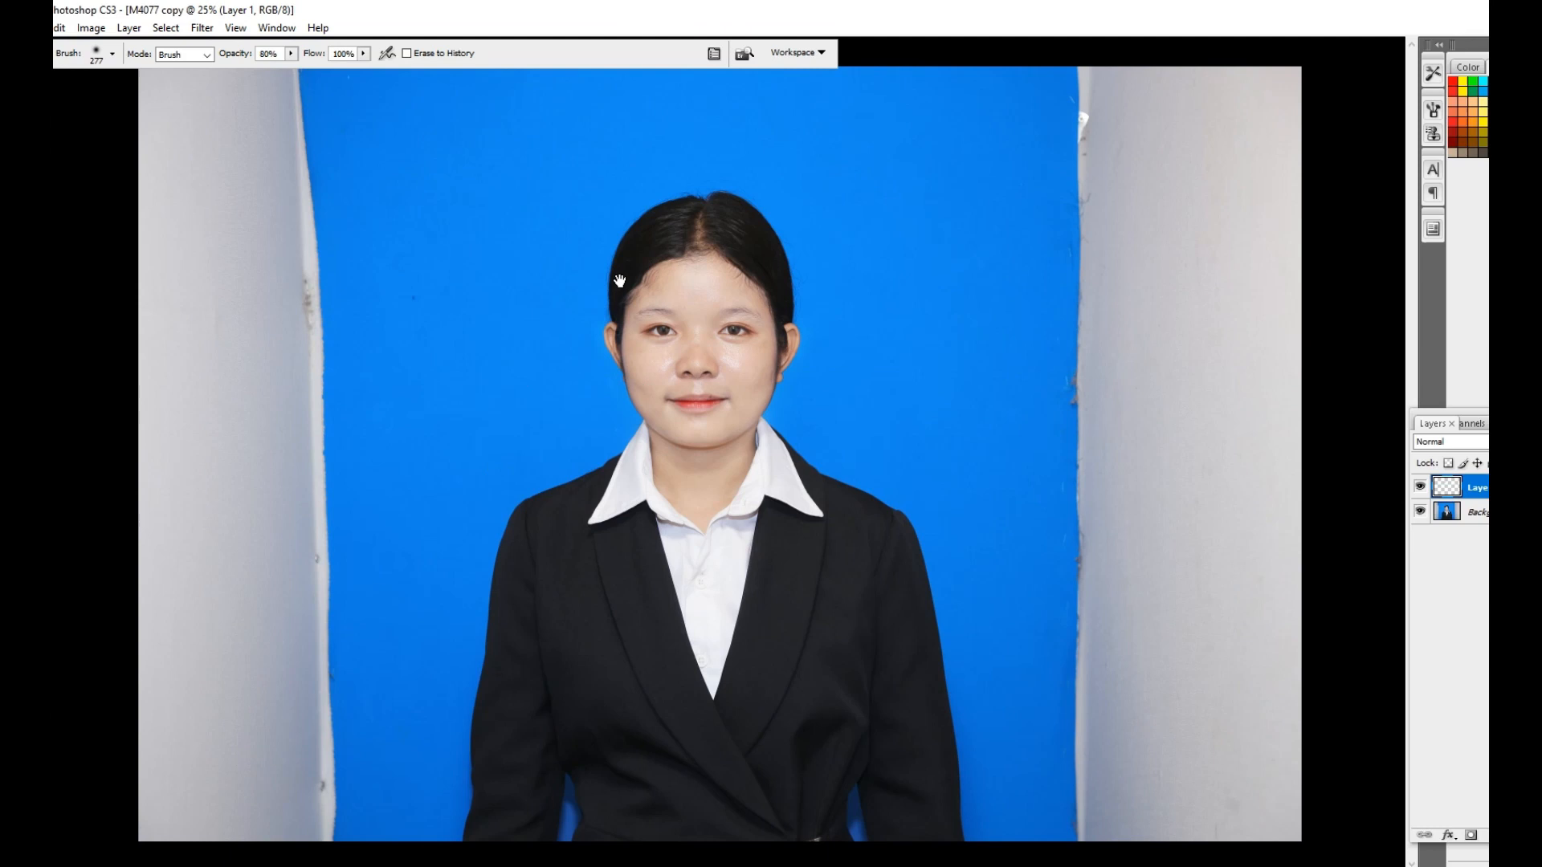
{"action": "left_click_drag", "start_coordinate": [620, 281], "coordinate": [684, 347]}
{"action": "key", "text": "ctrl+minus"}
{"action": "key", "text": "ctrl+minus"}
{"action": "key", "text": "ctrl+minus"}
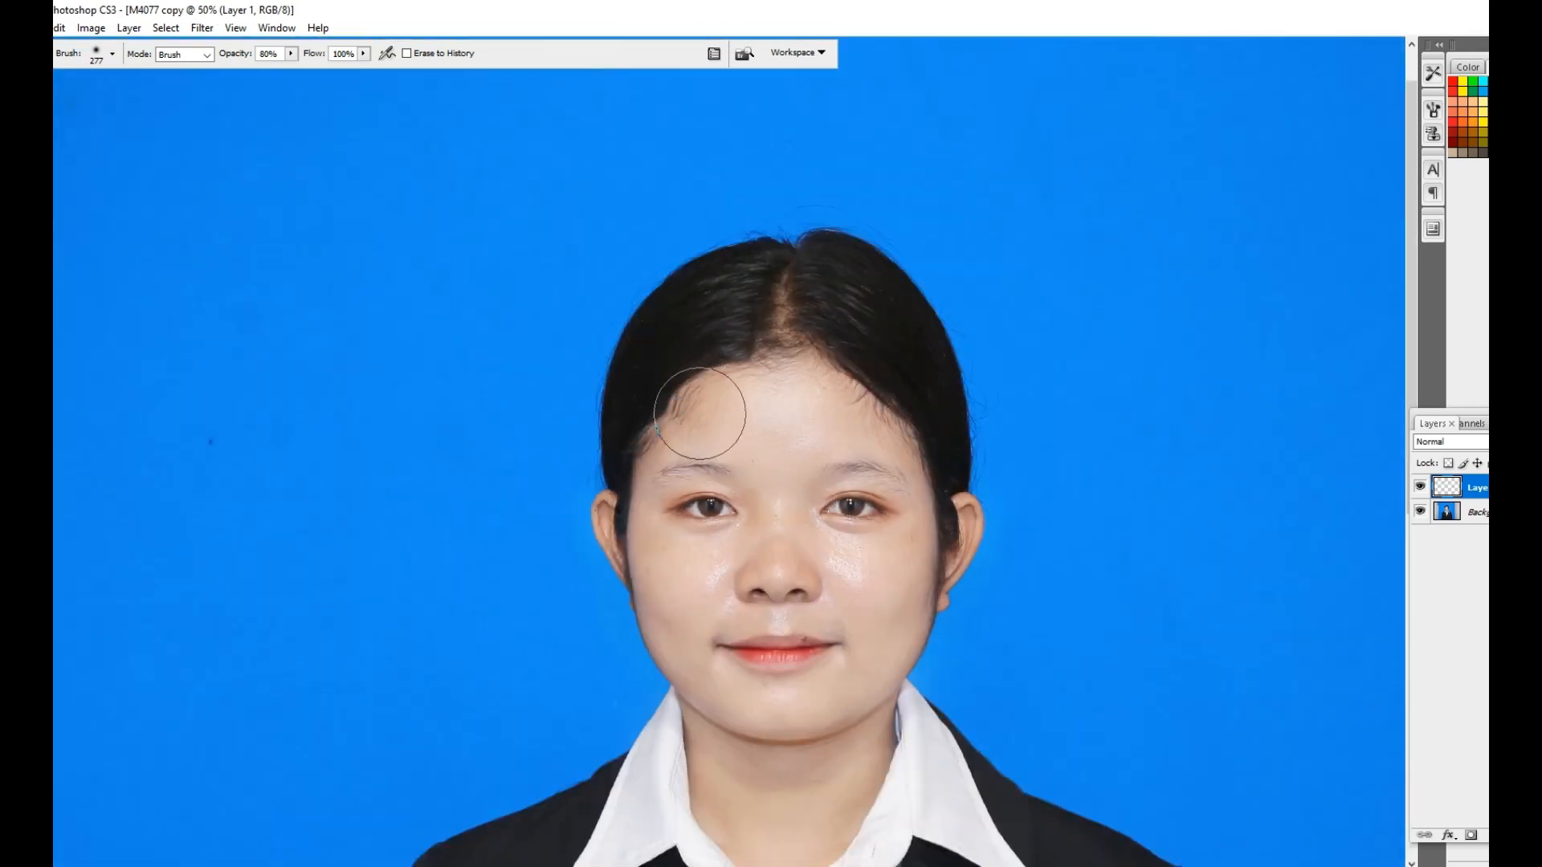
{"action": "key", "text": "j"}
{"action": "key", "text": "ctrl+j"}
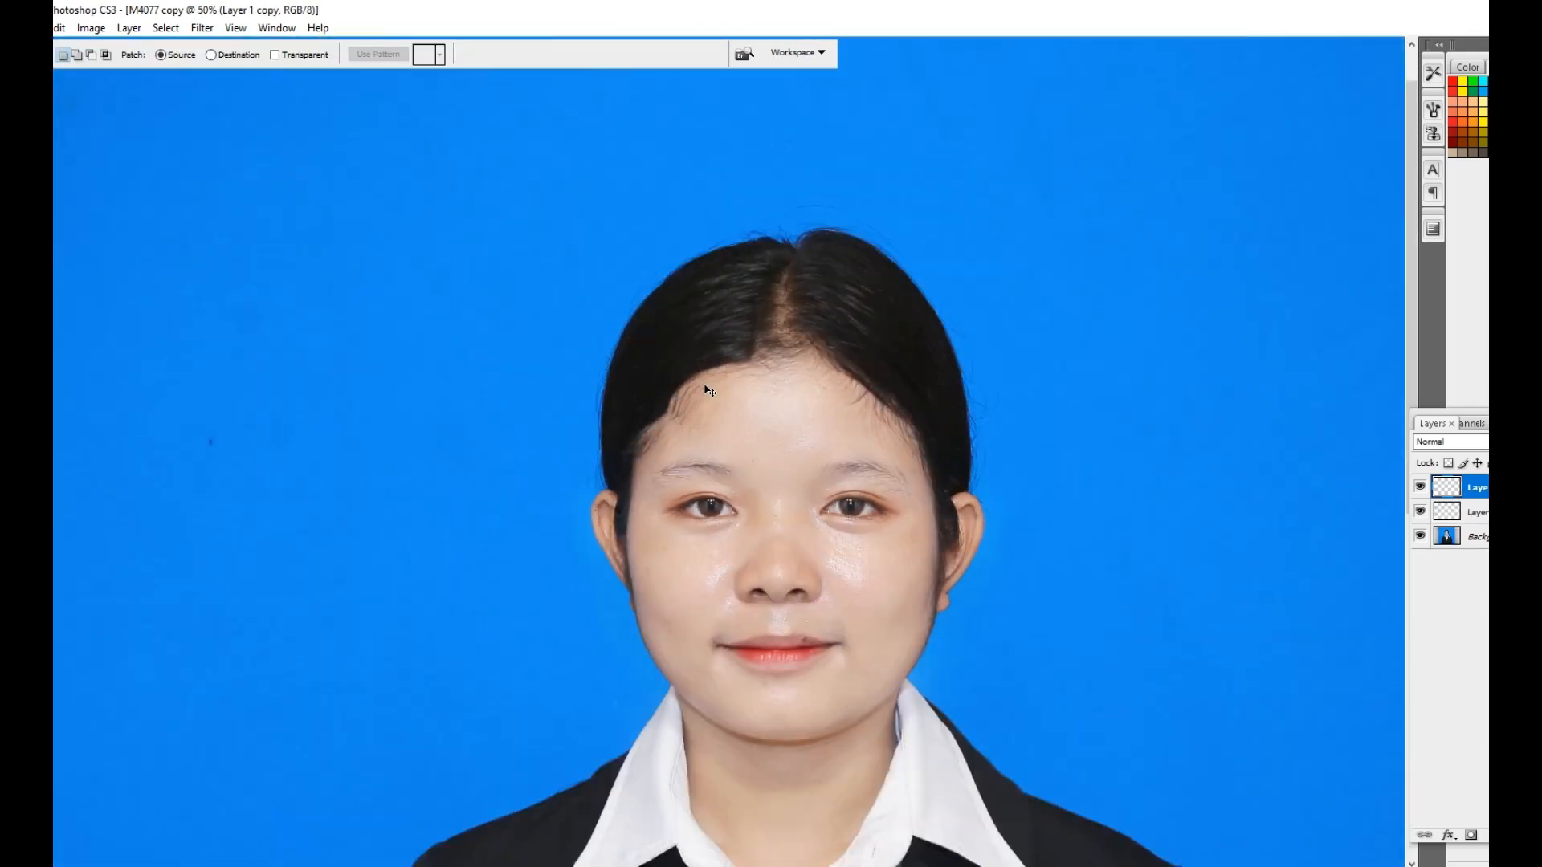
{"action": "key", "text": "v"}
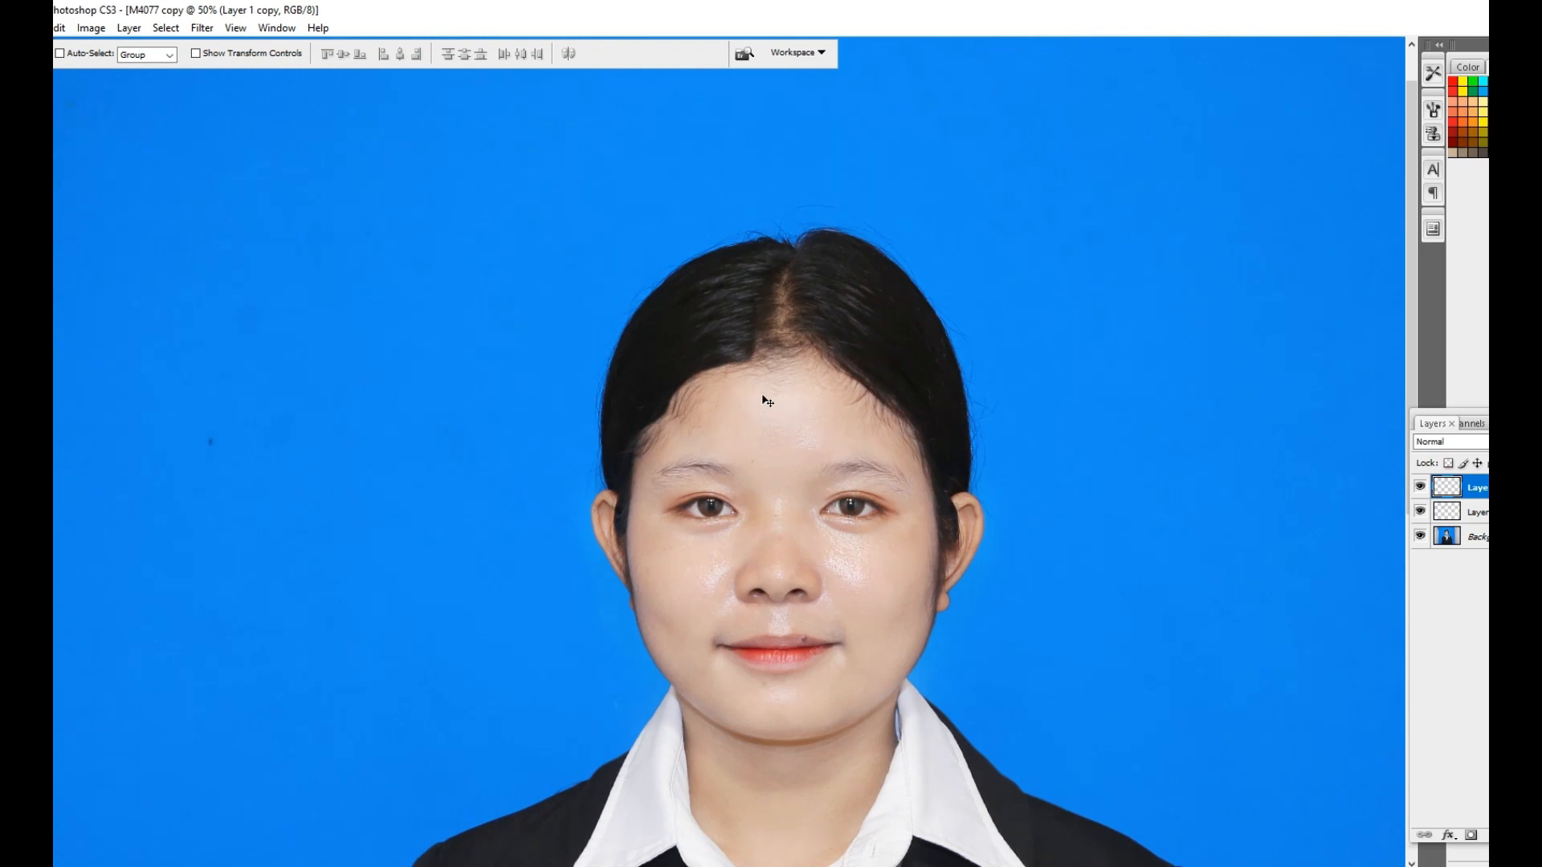
{"action": "key", "text": "ctrl+shift+e"}
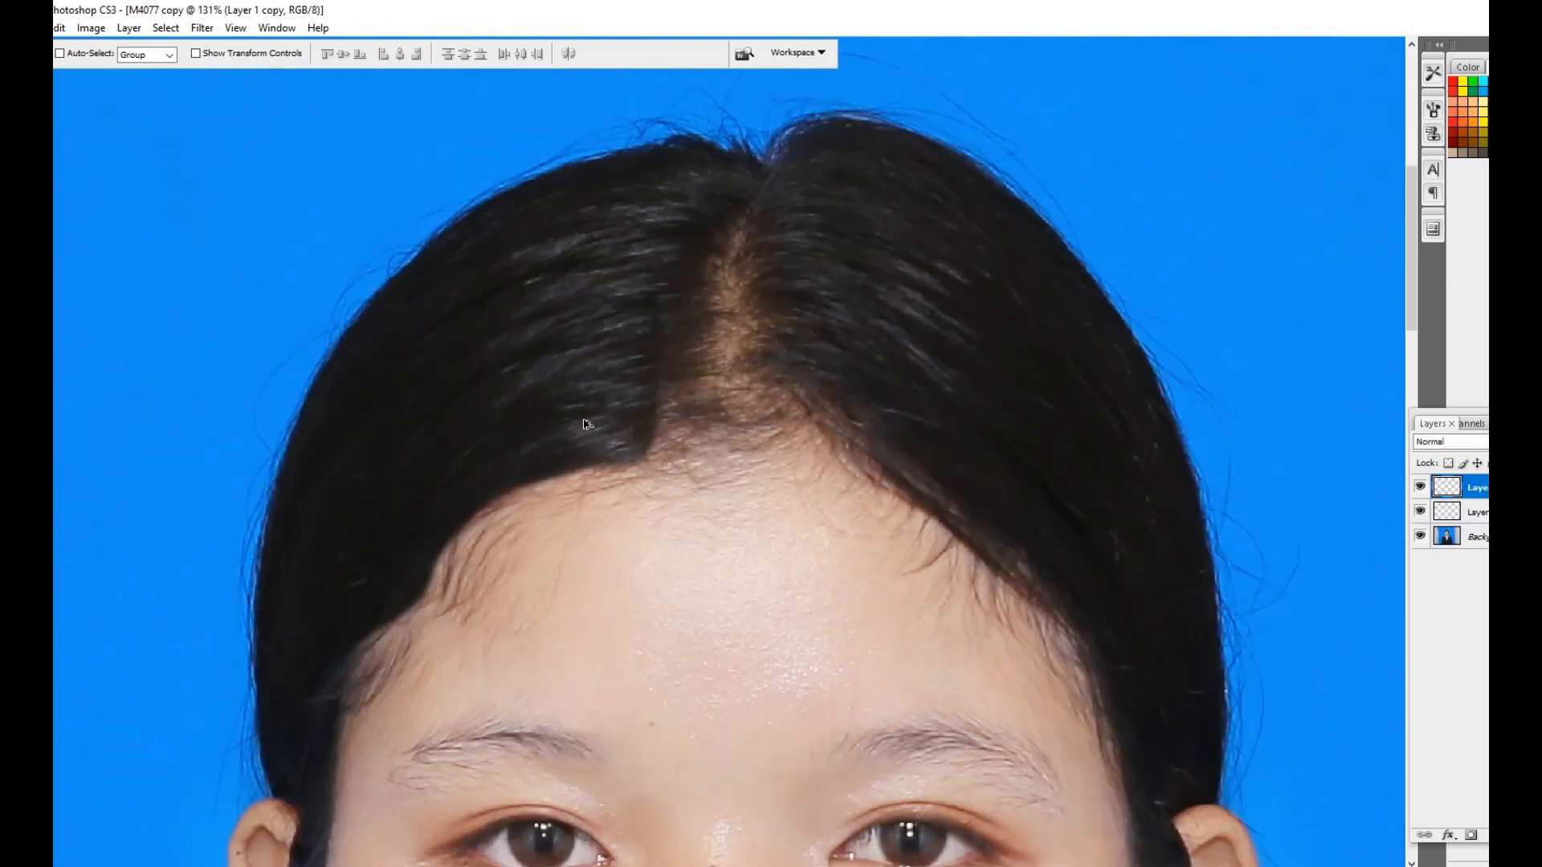
{"action": "key", "text": "ctrl+alt+z"}
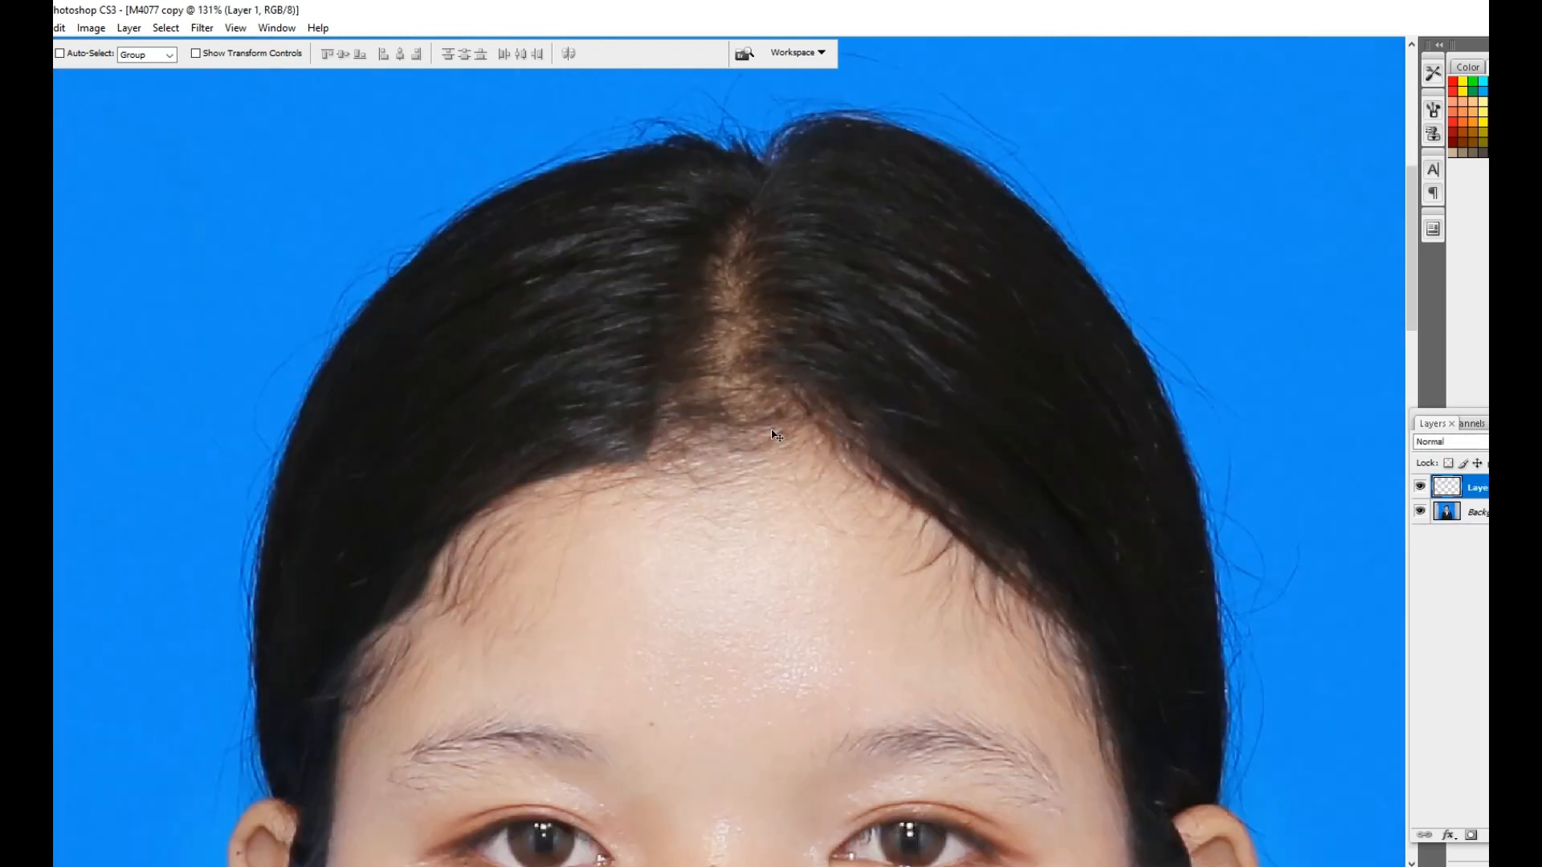
Blend the edge of the copied hair patch with the Eraser and merge it into the background layer.
{"action": "key", "text": "e"}
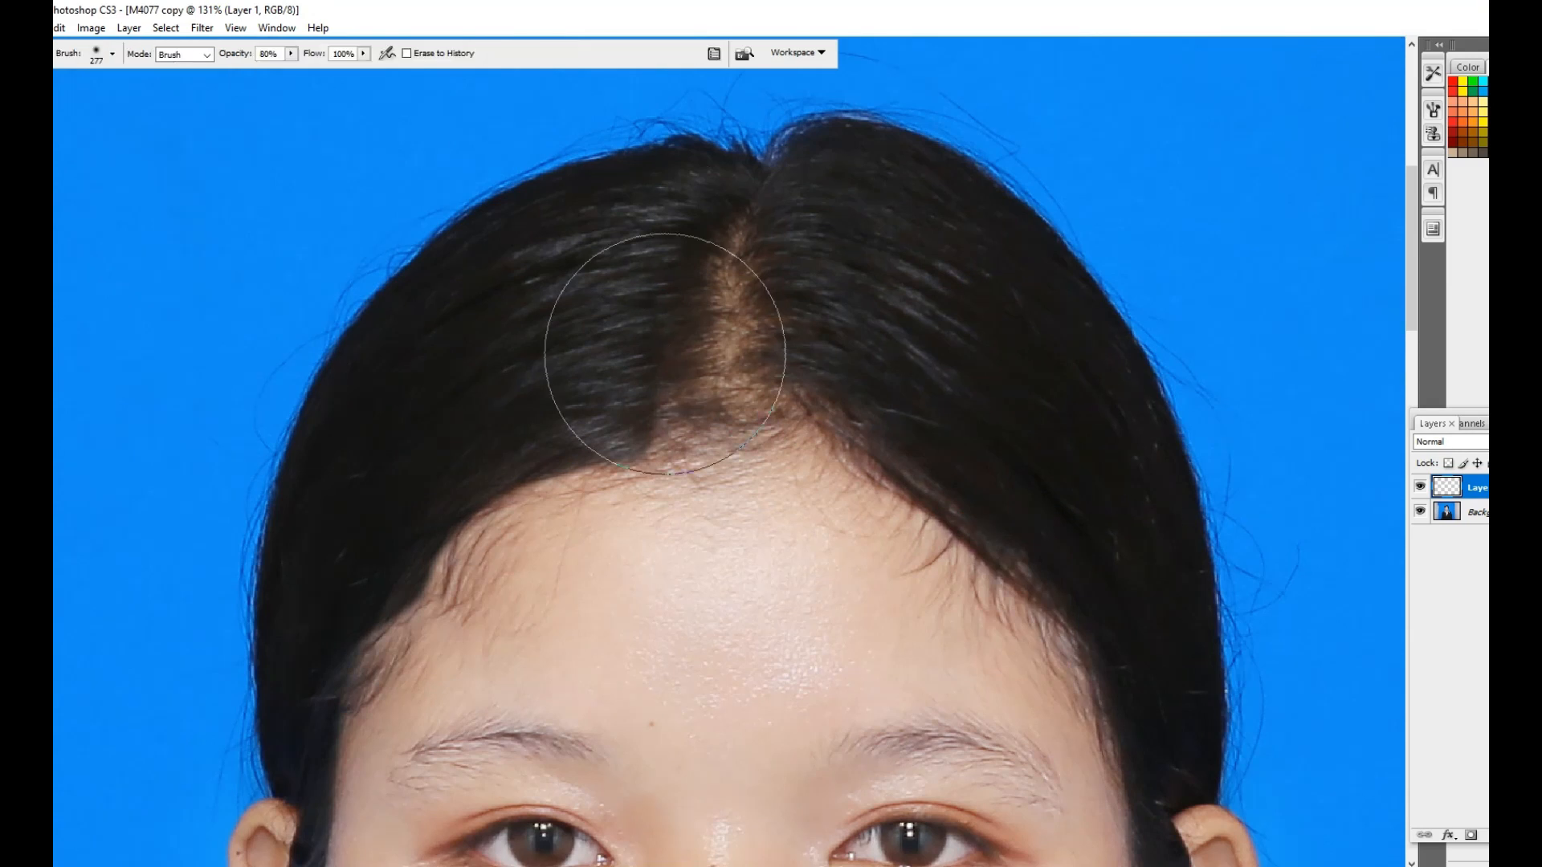
{"action": "key", "text": "ctrl+minus"}
{"action": "key", "text": "ctrl+minus"}
{"action": "key", "text": "ctrl+alt+z"}
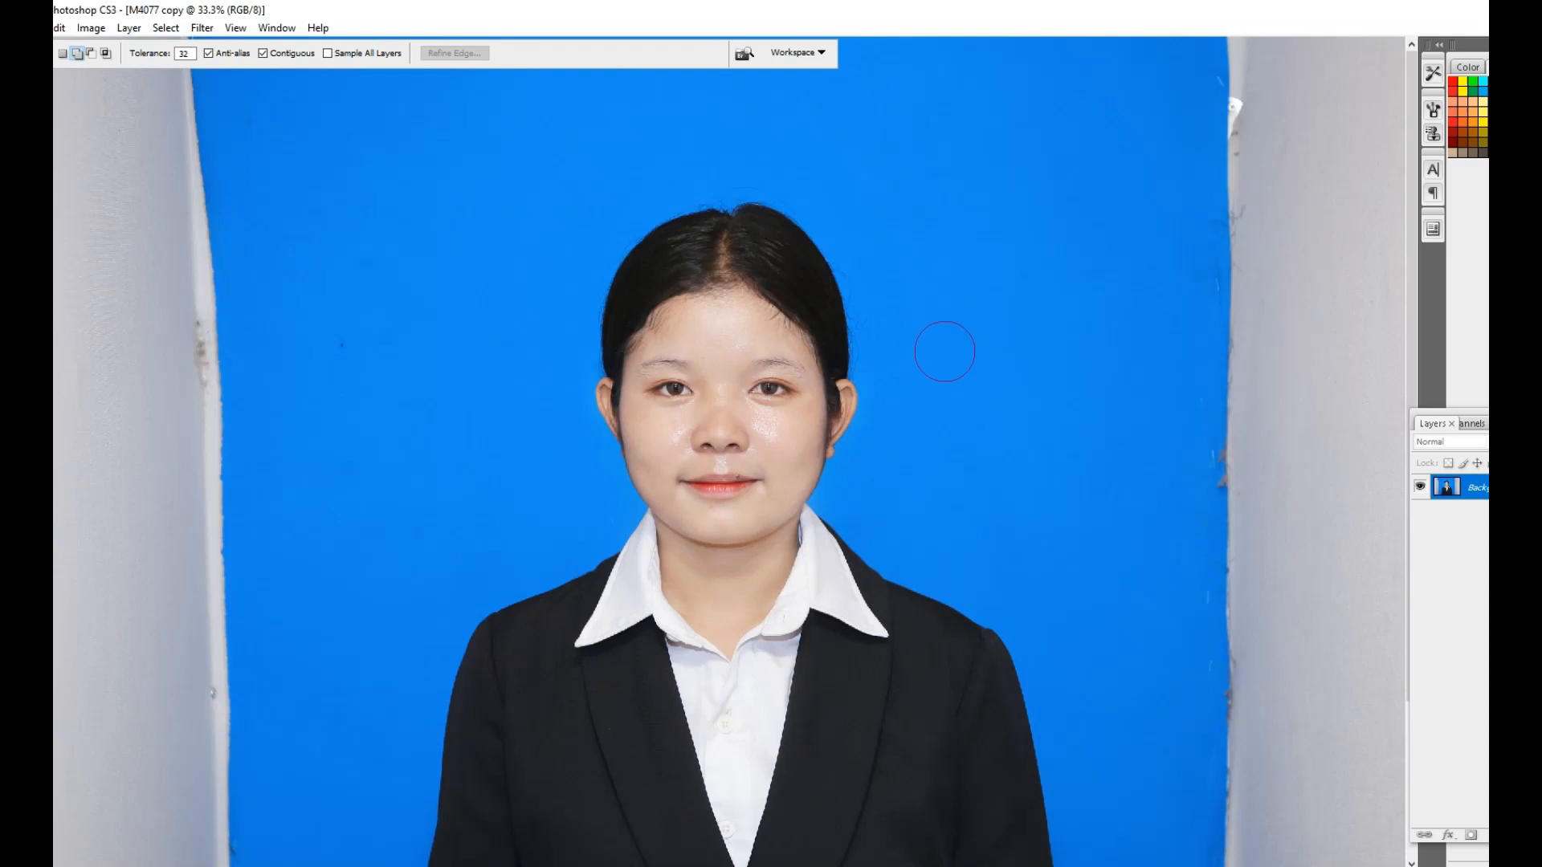
Select the blue backdrop with the Magic Wand, feather the selection, and shift its midtones toward blue by +77 in Color Balance.
{"action": "left_click", "coordinate": [944, 351]}
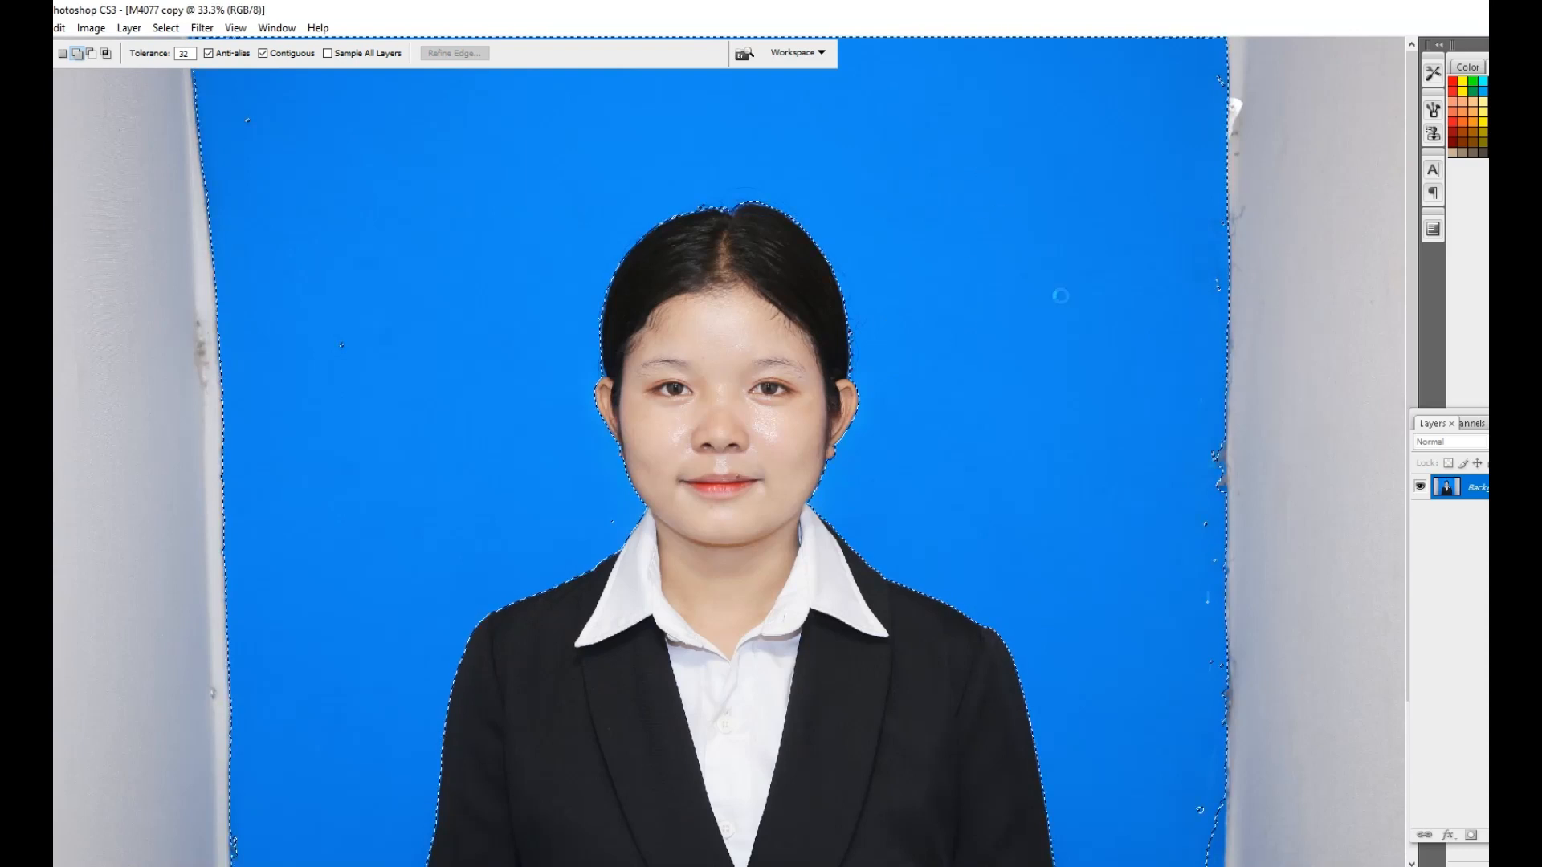
{"action": "key", "text": "ctrl+alt+d"}
{"action": "key", "text": "Return"}
{"action": "key", "text": "ctrl+b"}
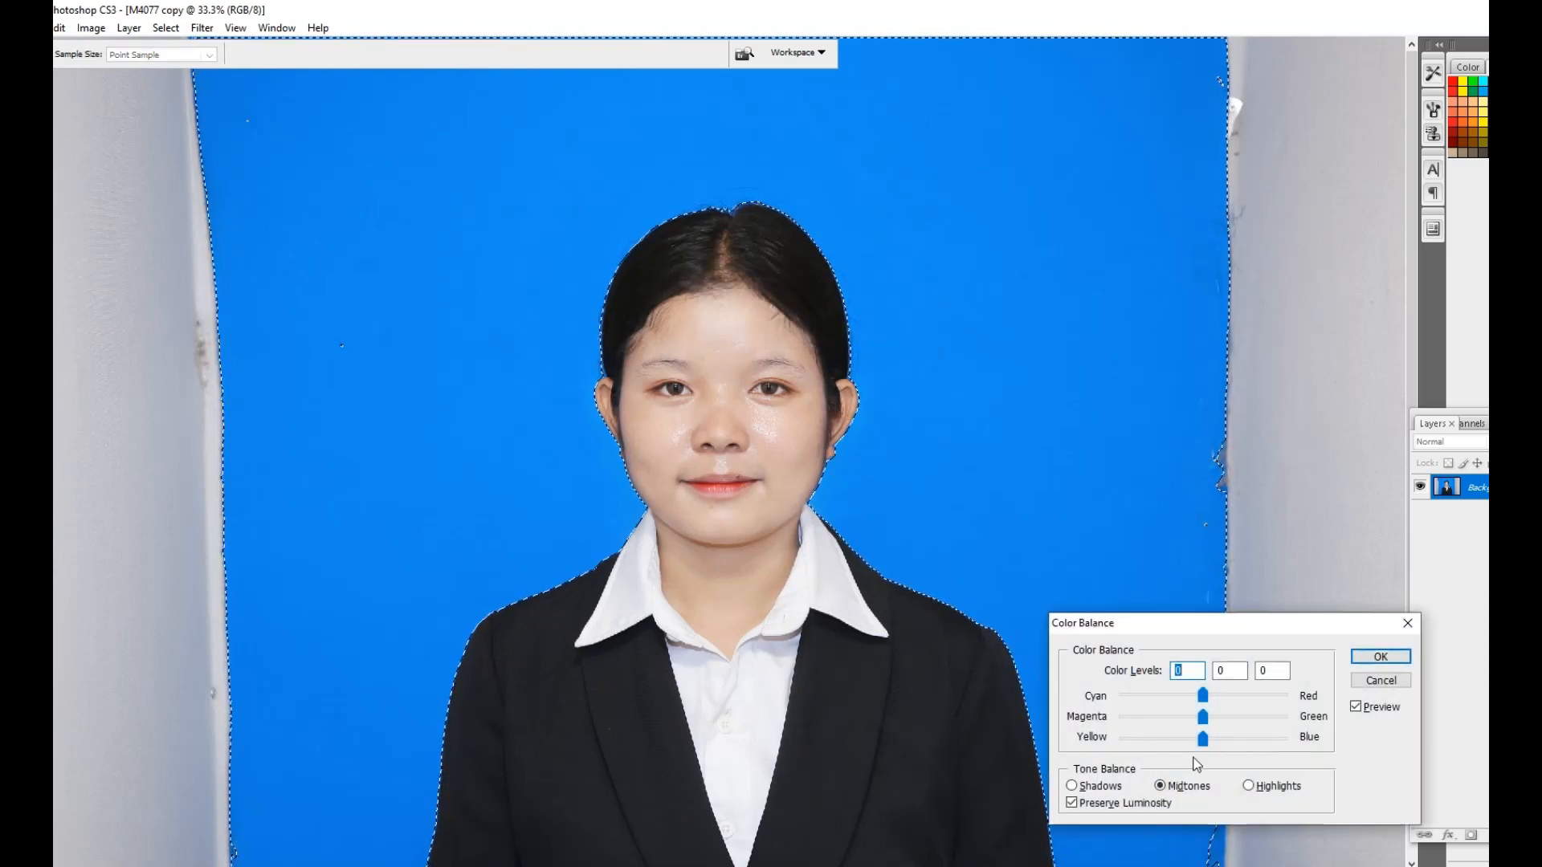
{"action": "left_click", "coordinate": [1264, 739]}
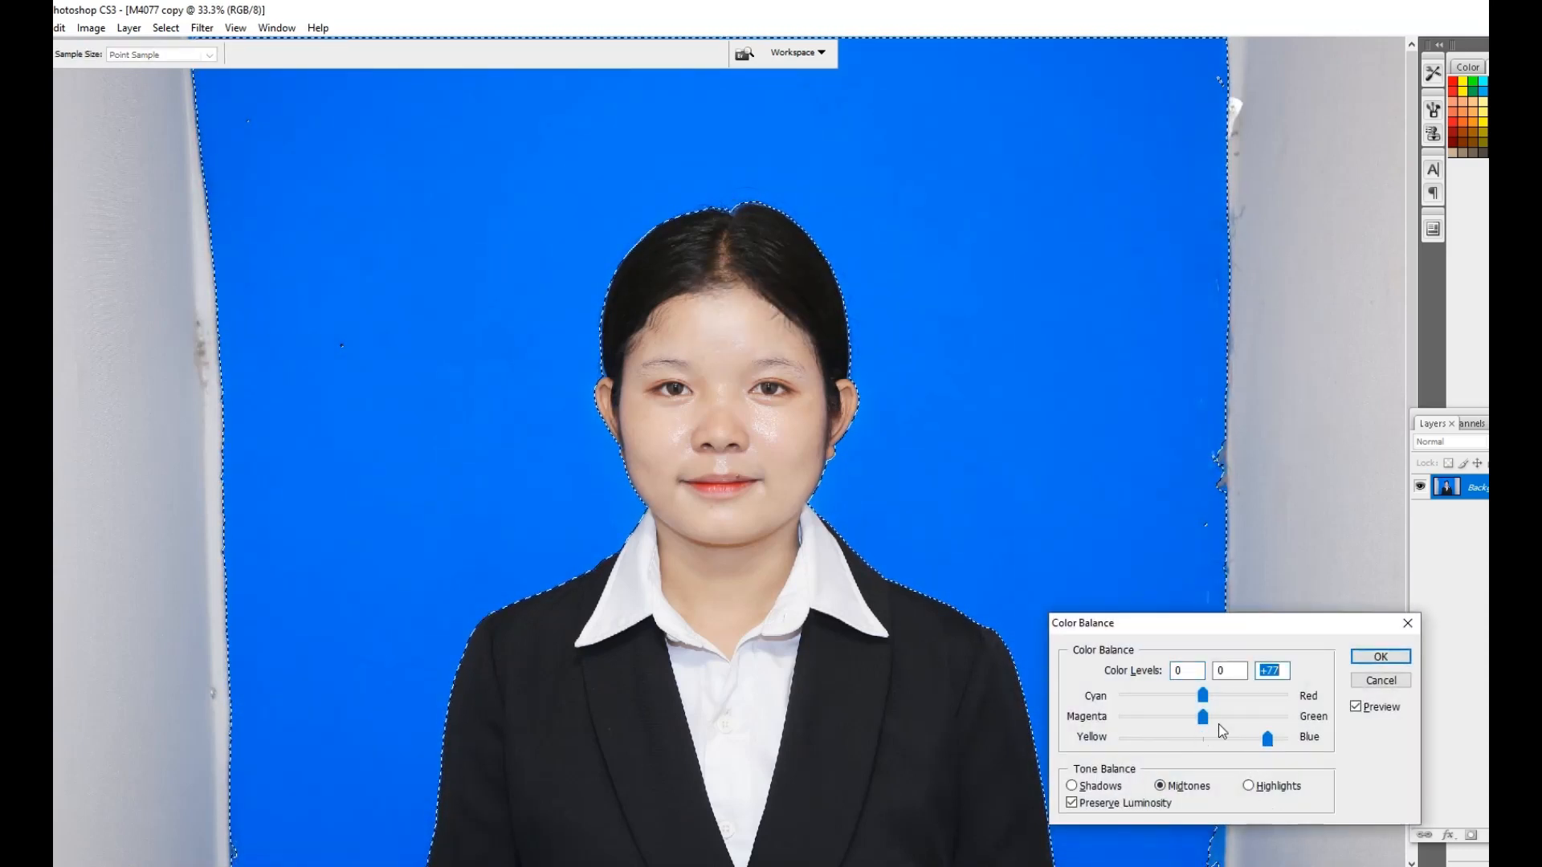
{"action": "key", "text": "Return"}
Cover the stray hairs around the top of the head with backdrop blue using the Clone Stamp.
{"action": "key", "text": "s"}
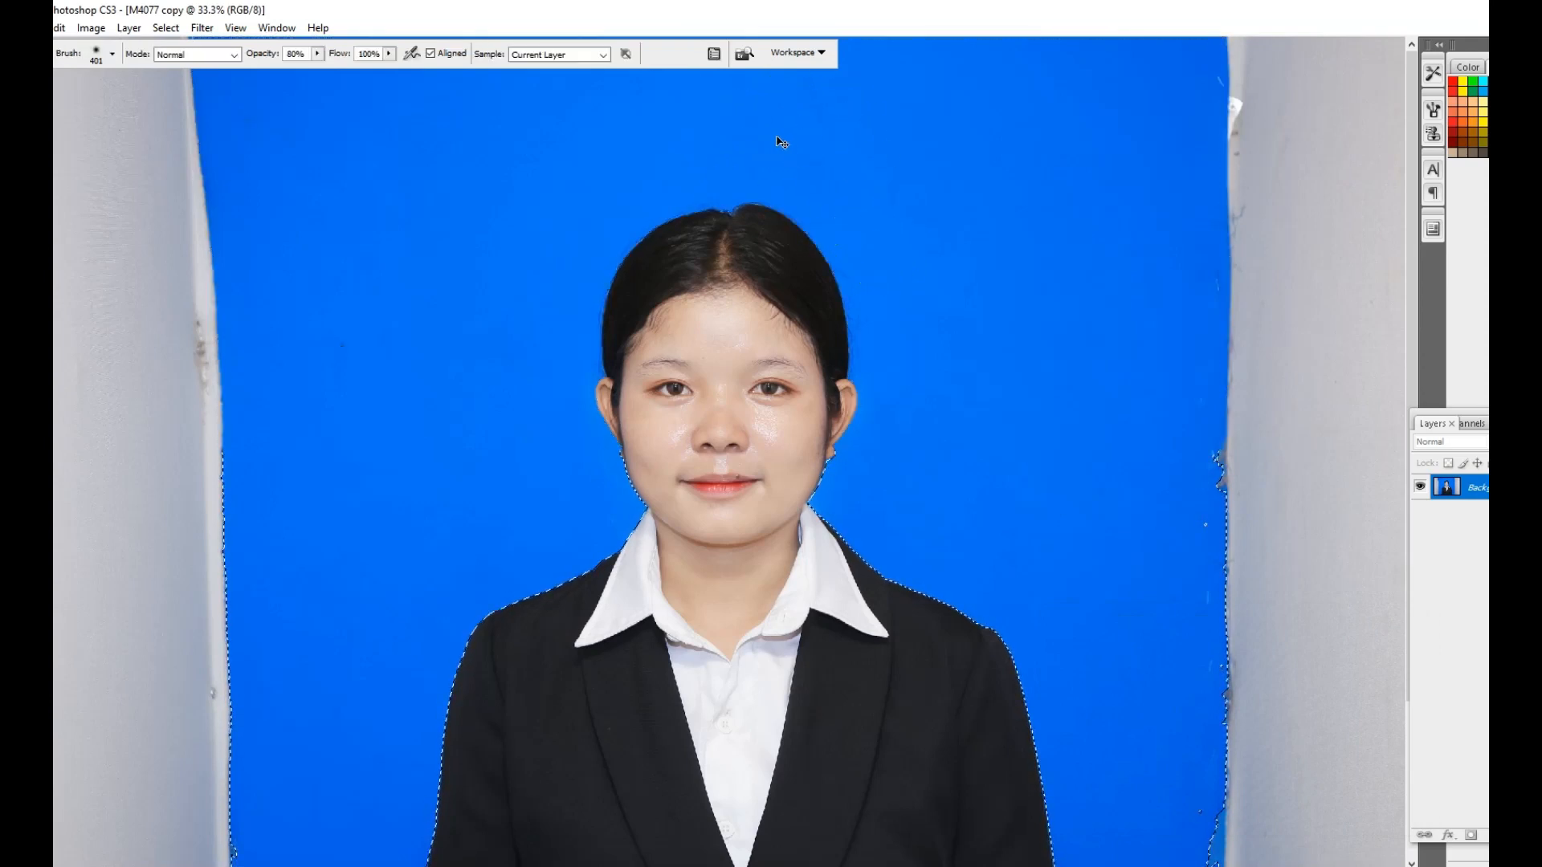
{"action": "left_click_drag", "start_coordinate": [707, 123], "coordinate": [859, 274]}
{"action": "left_click", "coordinate": [557, 189], "text": "alt"}
{"action": "mouse_move", "coordinate": [295, 371]}
{"action": "left_mouse_down"}
{"action": "mouse_move", "coordinate": [583, 341]}
{"action": "mouse_move", "coordinate": [967, 632]}
{"action": "left_mouse_up"}
{"action": "key", "text": "ctrl+minus"}
{"action": "key", "text": "ctrl+minus"}
{"action": "key", "text": "ctrl+minus"}
{"action": "key", "text": "ctrl+minus"}
{"action": "key", "text": "ctrl+minus"}
{"action": "key", "text": "ctrl+minus"}
Slim the lower cheek and jawline slightly by pushing the face edge inward in Liquify.
{"action": "left_click_drag", "start_coordinate": [818, 466], "coordinate": [911, 486]}
{"action": "left_click_drag", "start_coordinate": [297, 405], "coordinate": [663, 815]}
{"action": "key", "text": "Tab"}
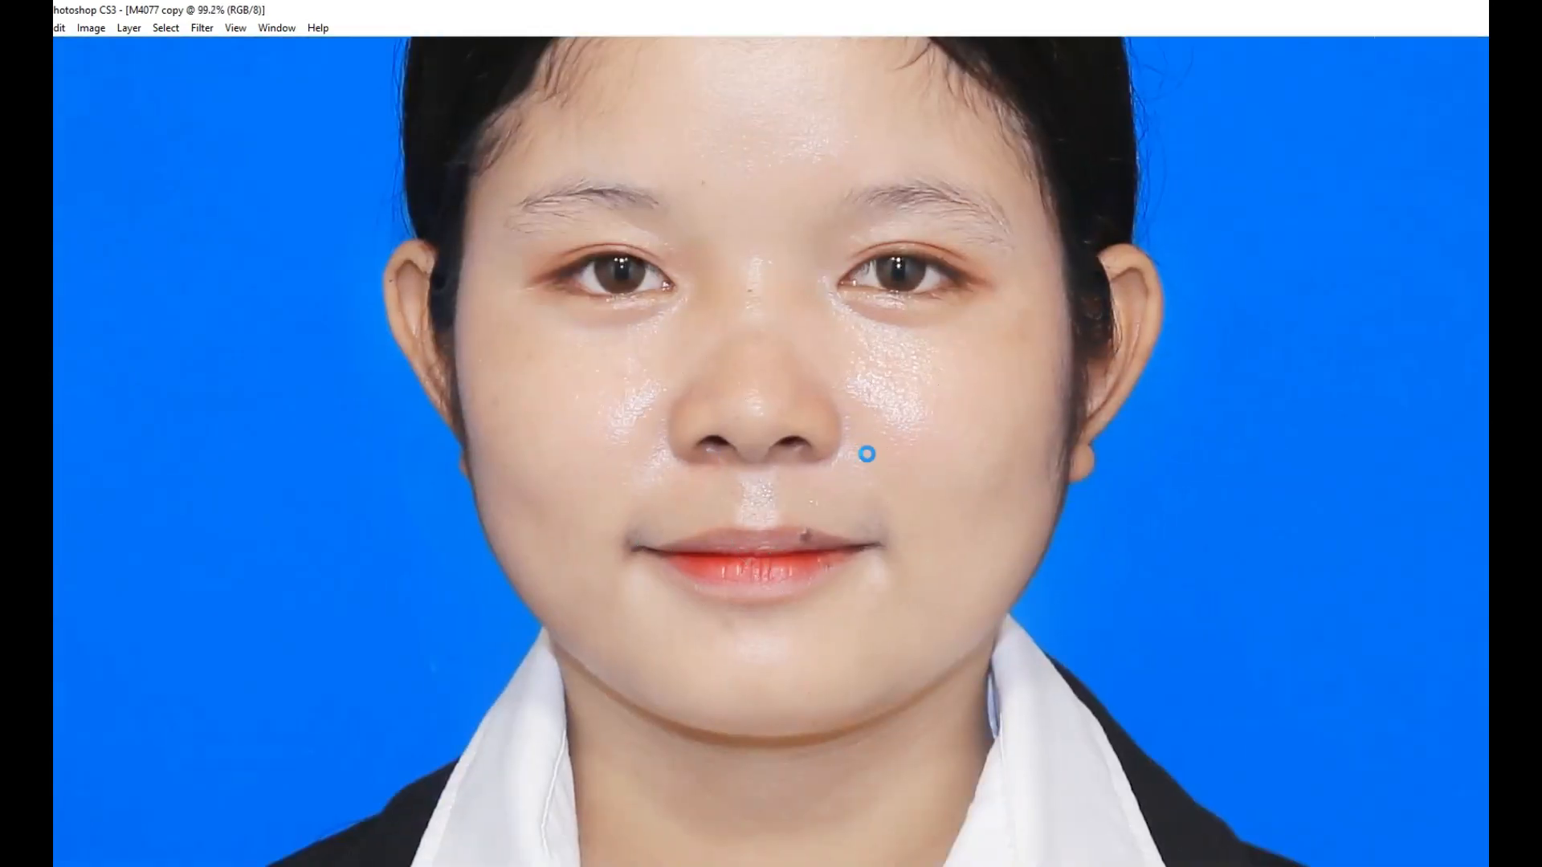
{"action": "key", "text": "shift+ctrl+x"}
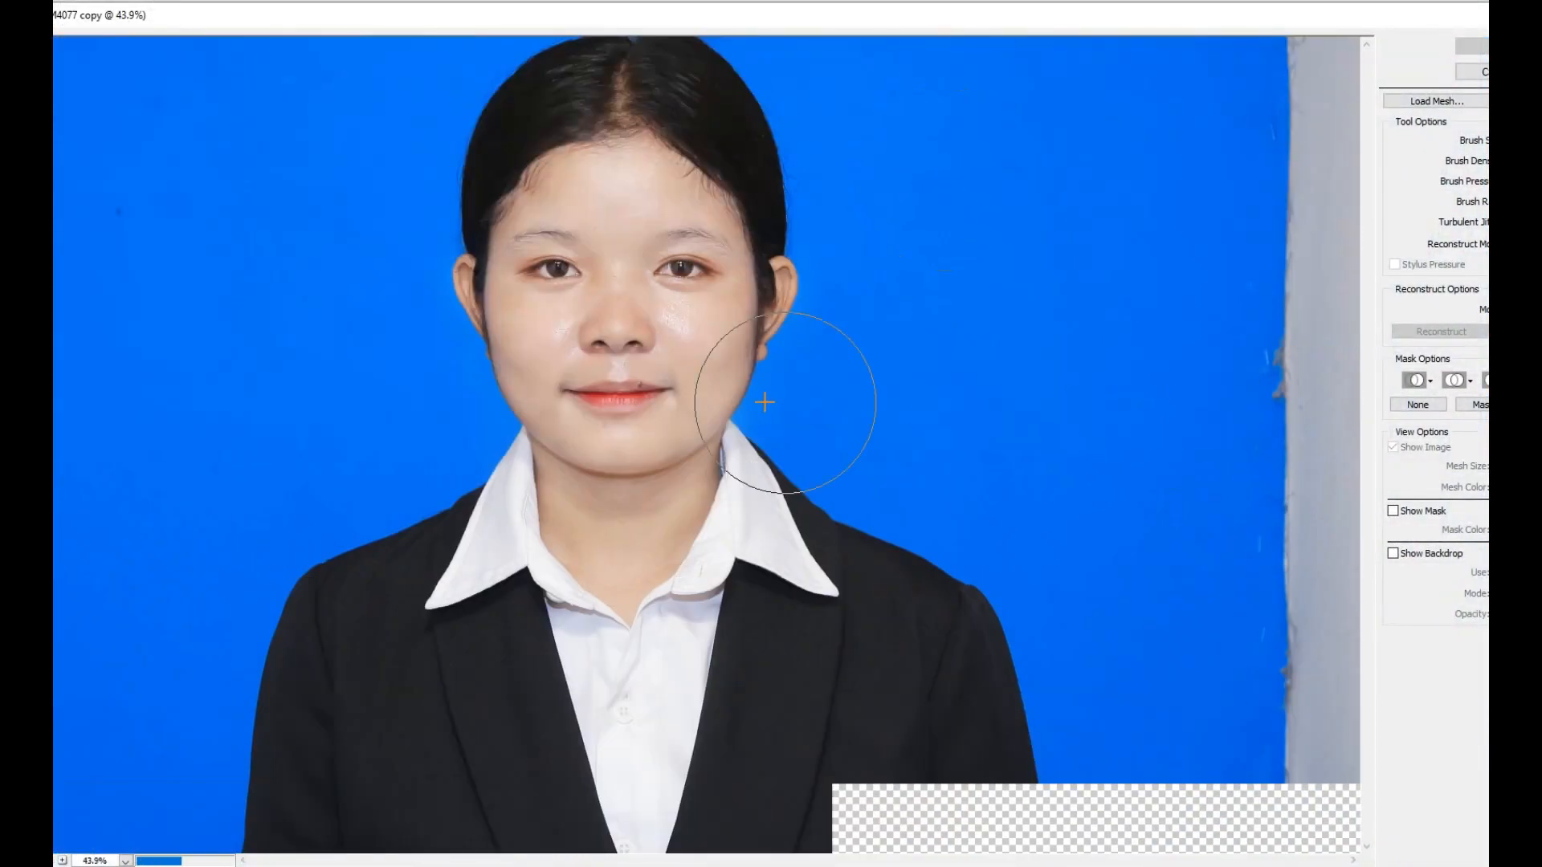
{"action": "left_click_drag", "start_coordinate": [774, 406], "coordinate": [758, 406]}
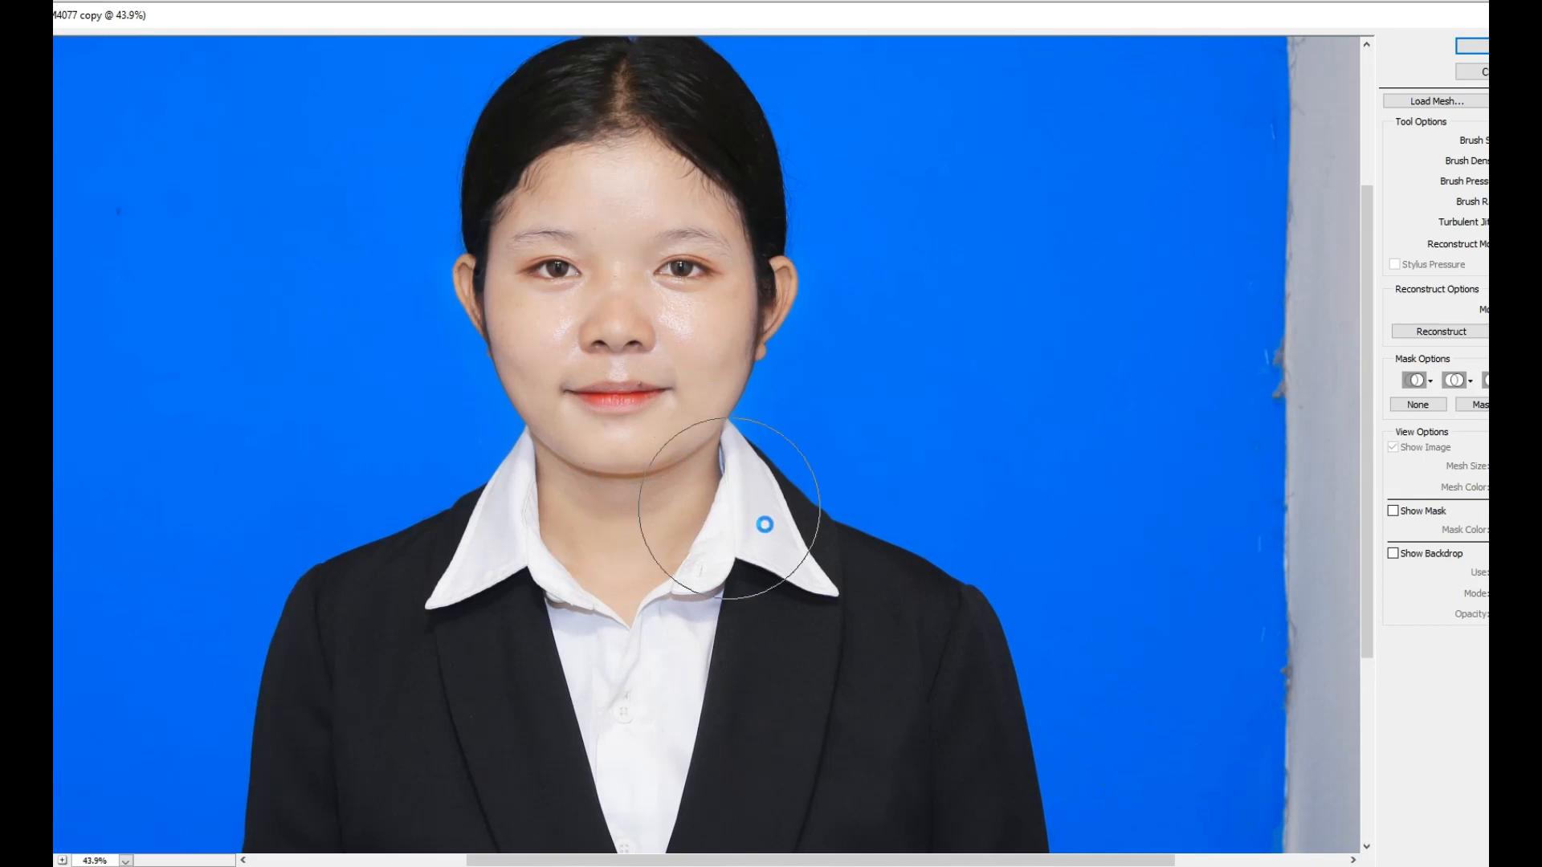
{"action": "key", "text": "Return"}
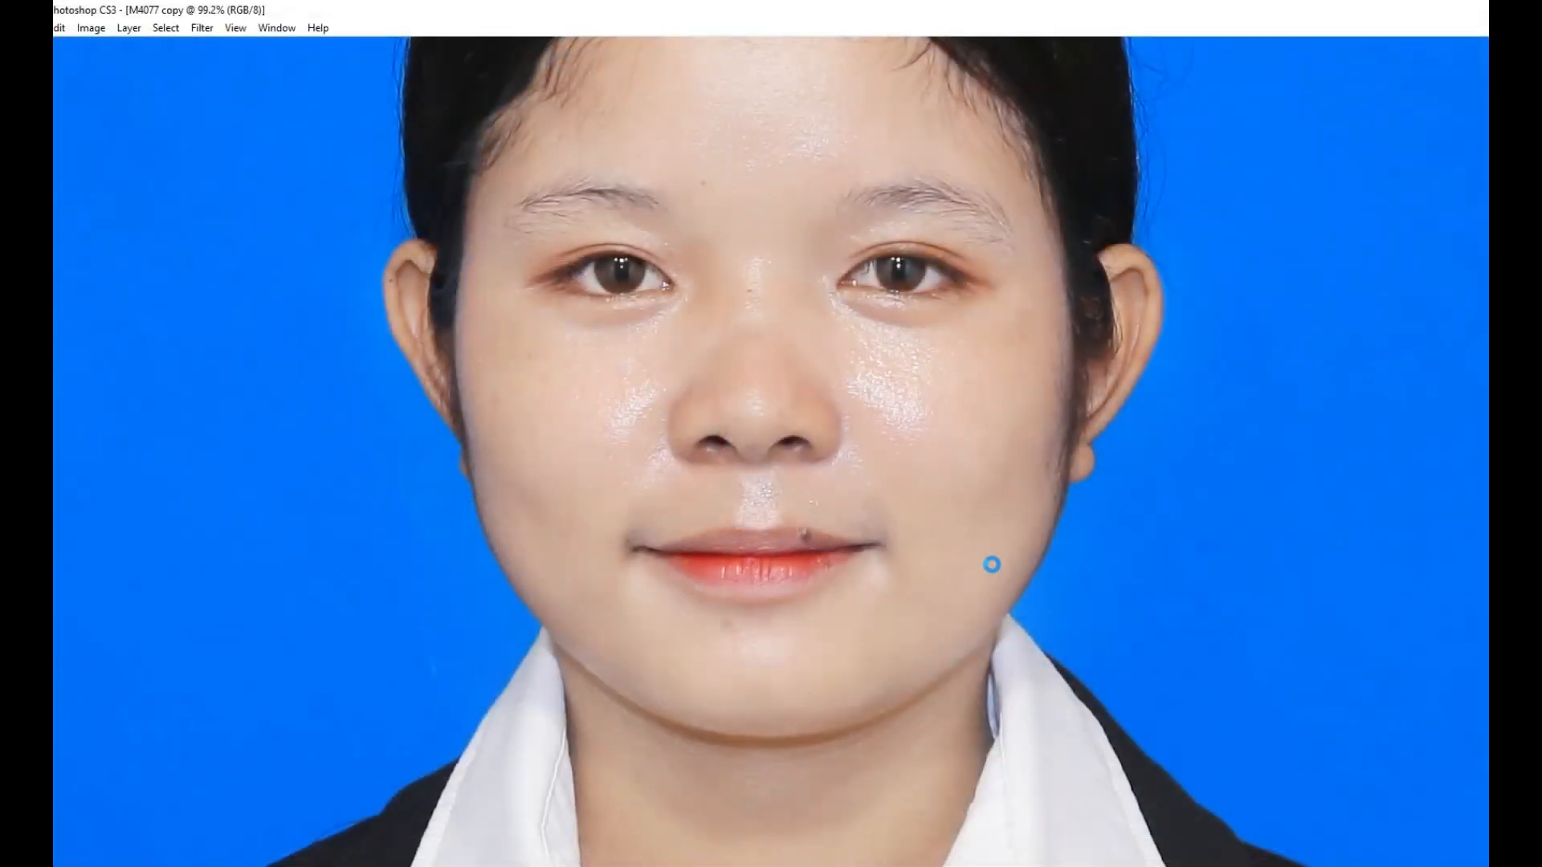
Smooth the skin with Imagenomic Portraiture's Medium smoothing, comparing the face before and after side by side.
{"action": "key", "text": "ctrl+minus"}
{"action": "left_click", "coordinate": [202, 28]}
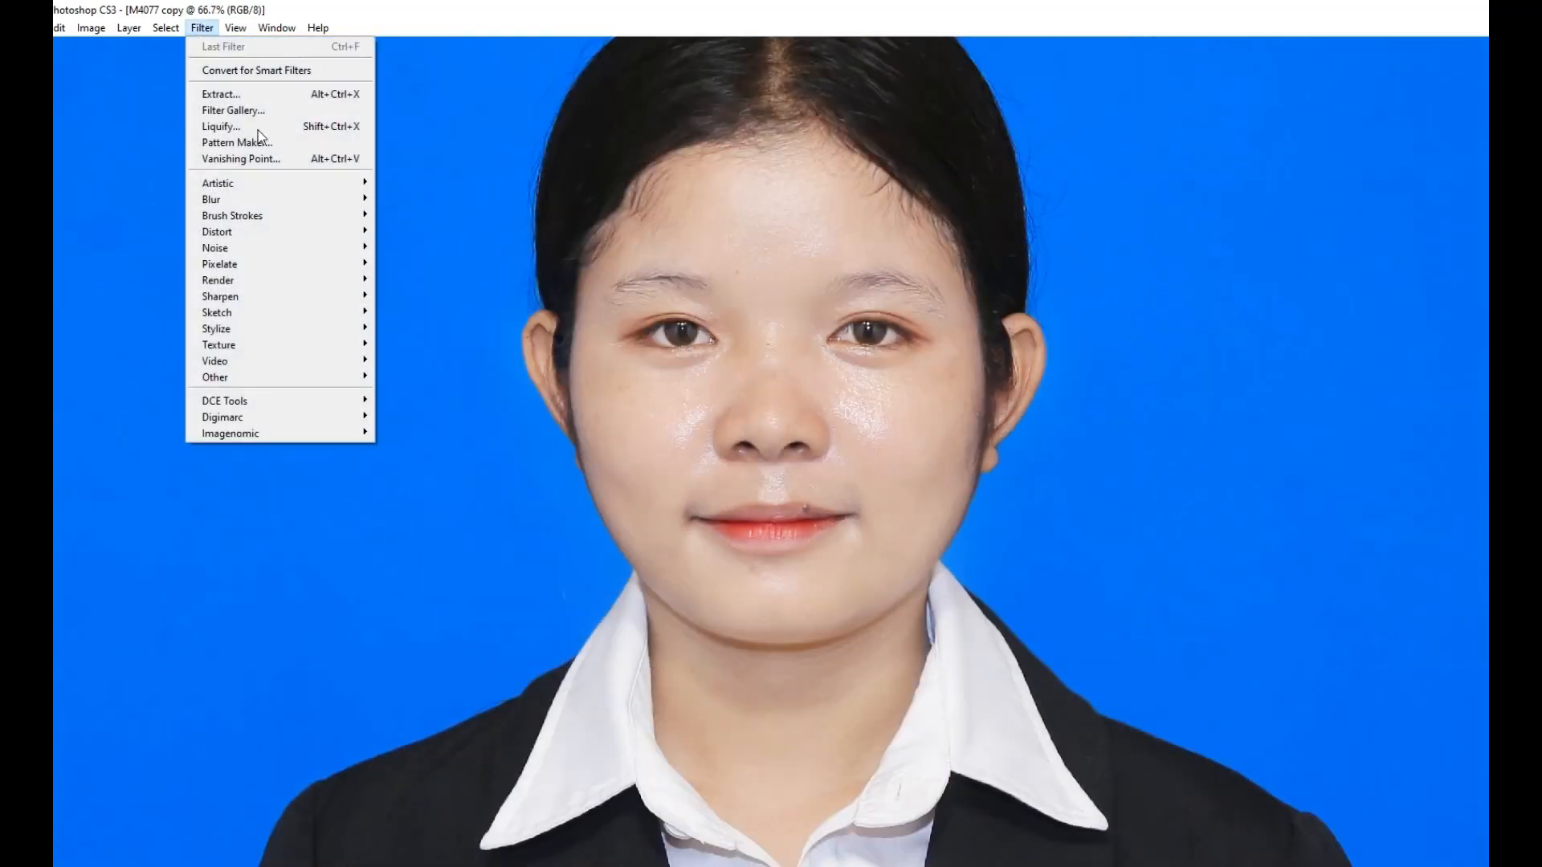
{"action": "mouse_move", "coordinate": [334, 424]}
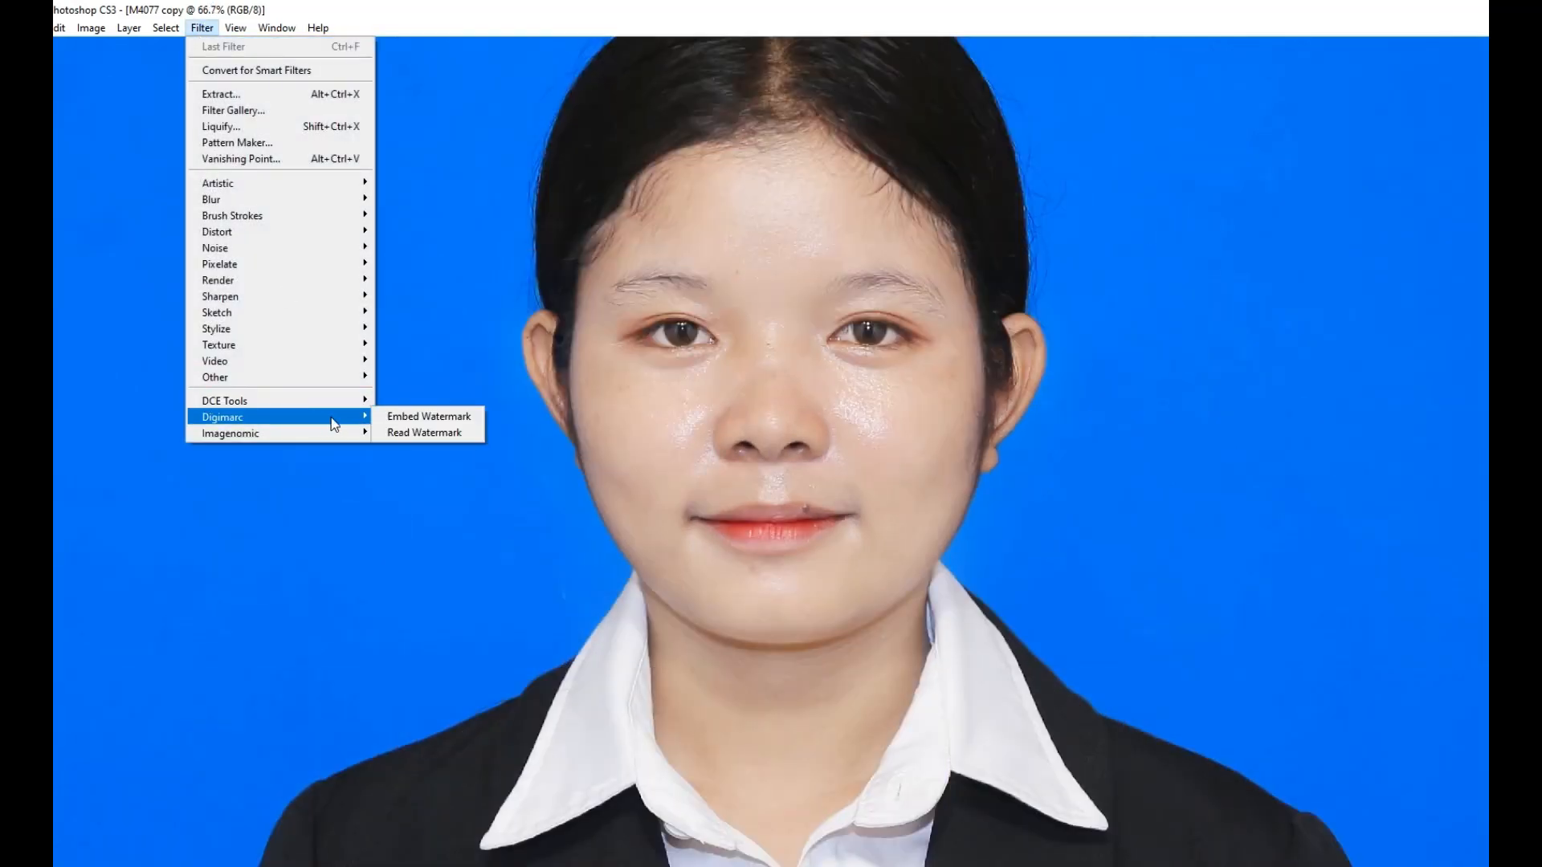
{"action": "left_click", "coordinate": [257, 443]}
{"action": "left_click", "coordinate": [201, 29]}
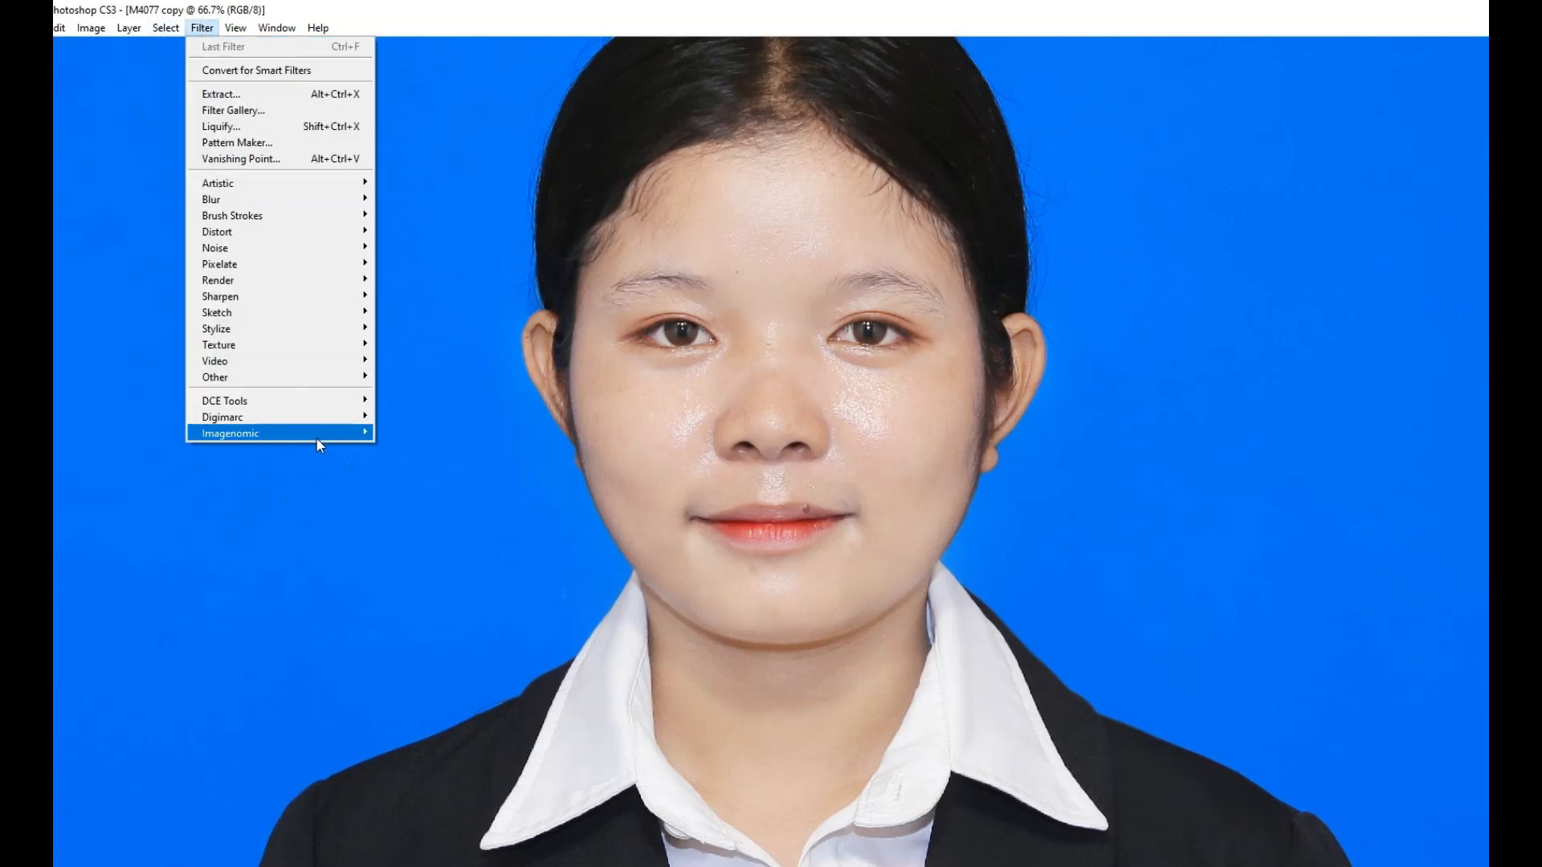
{"action": "mouse_move", "coordinate": [316, 437]}
{"action": "left_click", "coordinate": [402, 434]}
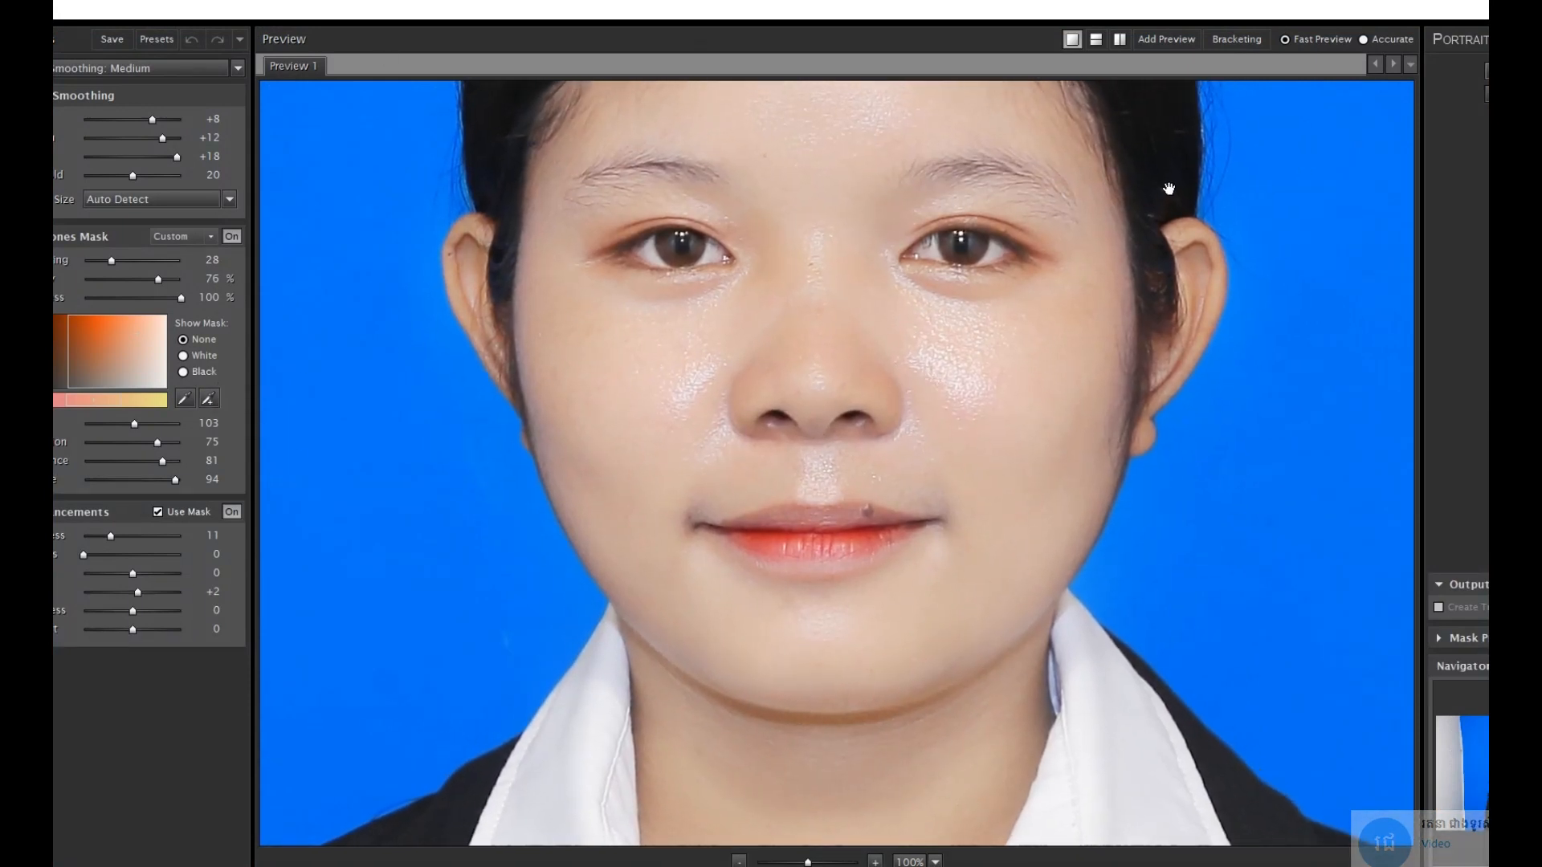
{"action": "left_click", "coordinate": [1119, 39]}
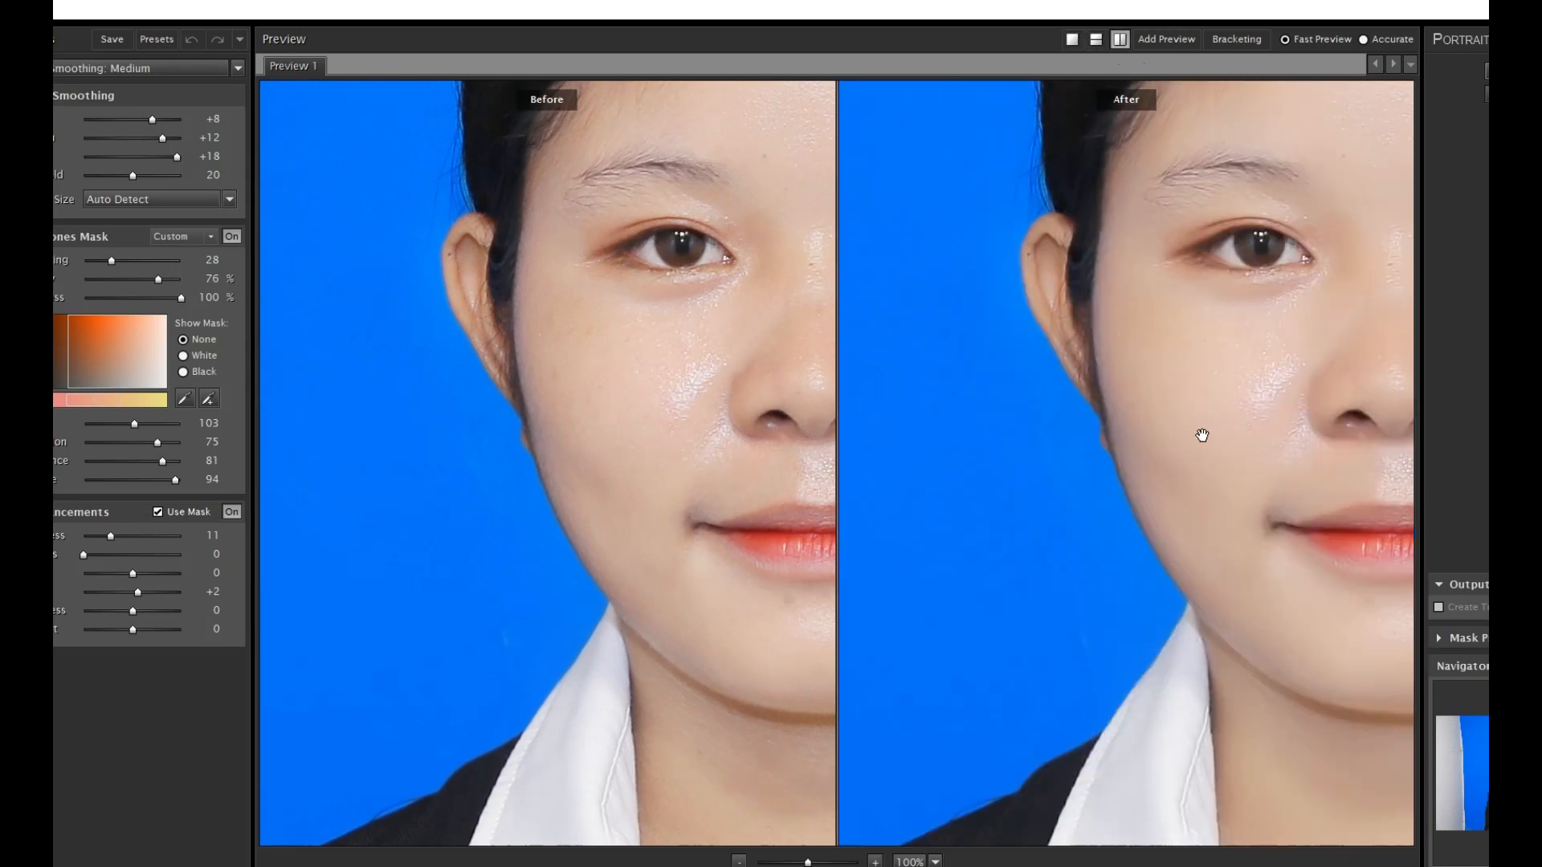
{"action": "left_click_drag", "start_coordinate": [1202, 435], "coordinate": [1111, 516]}
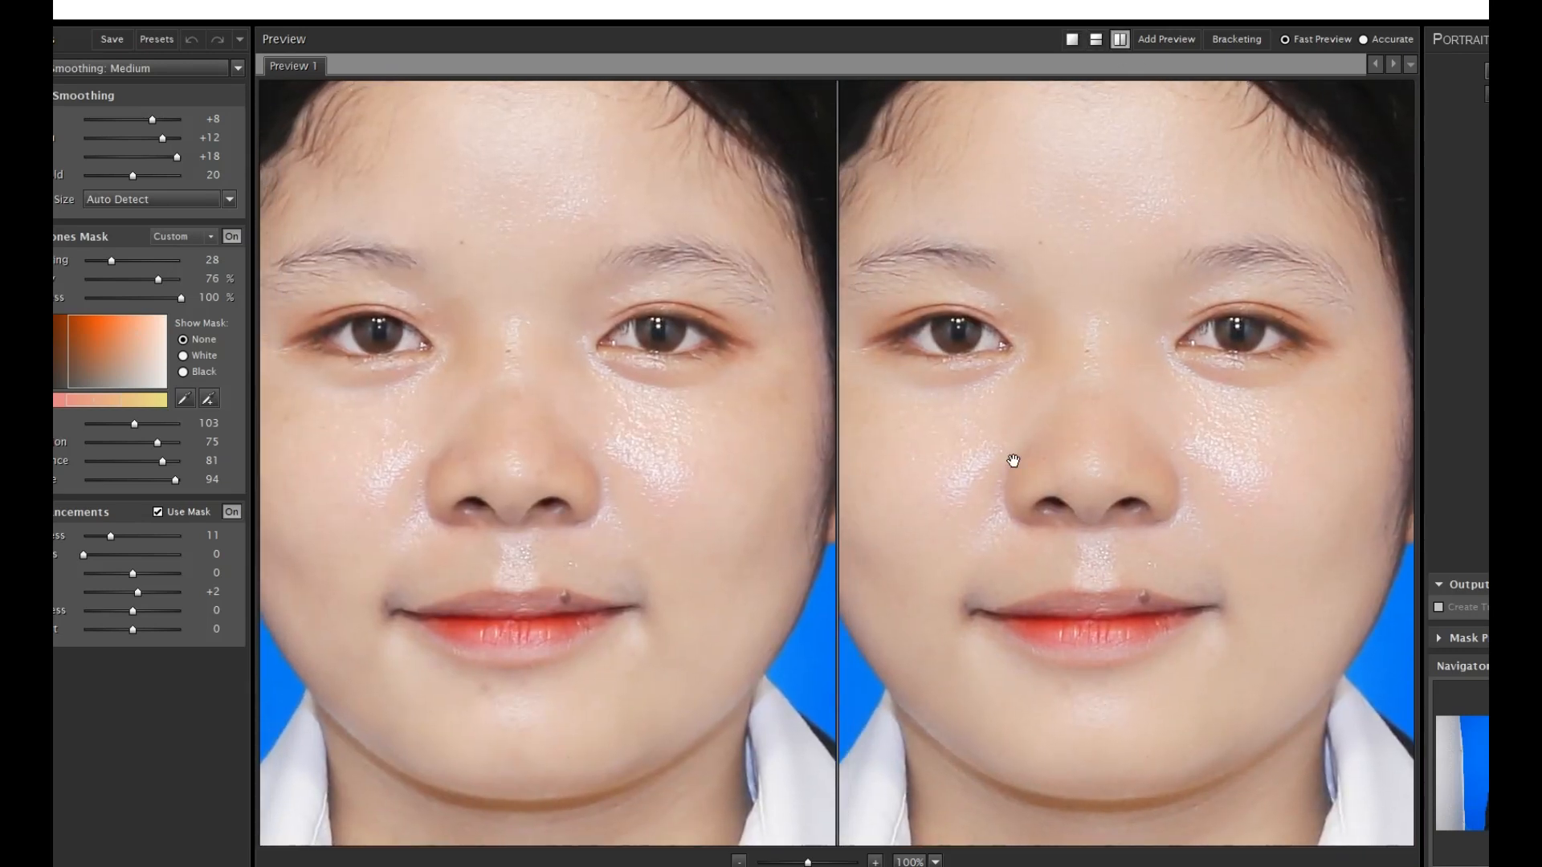
{"action": "left_click_drag", "start_coordinate": [1013, 460], "coordinate": [1056, 448]}
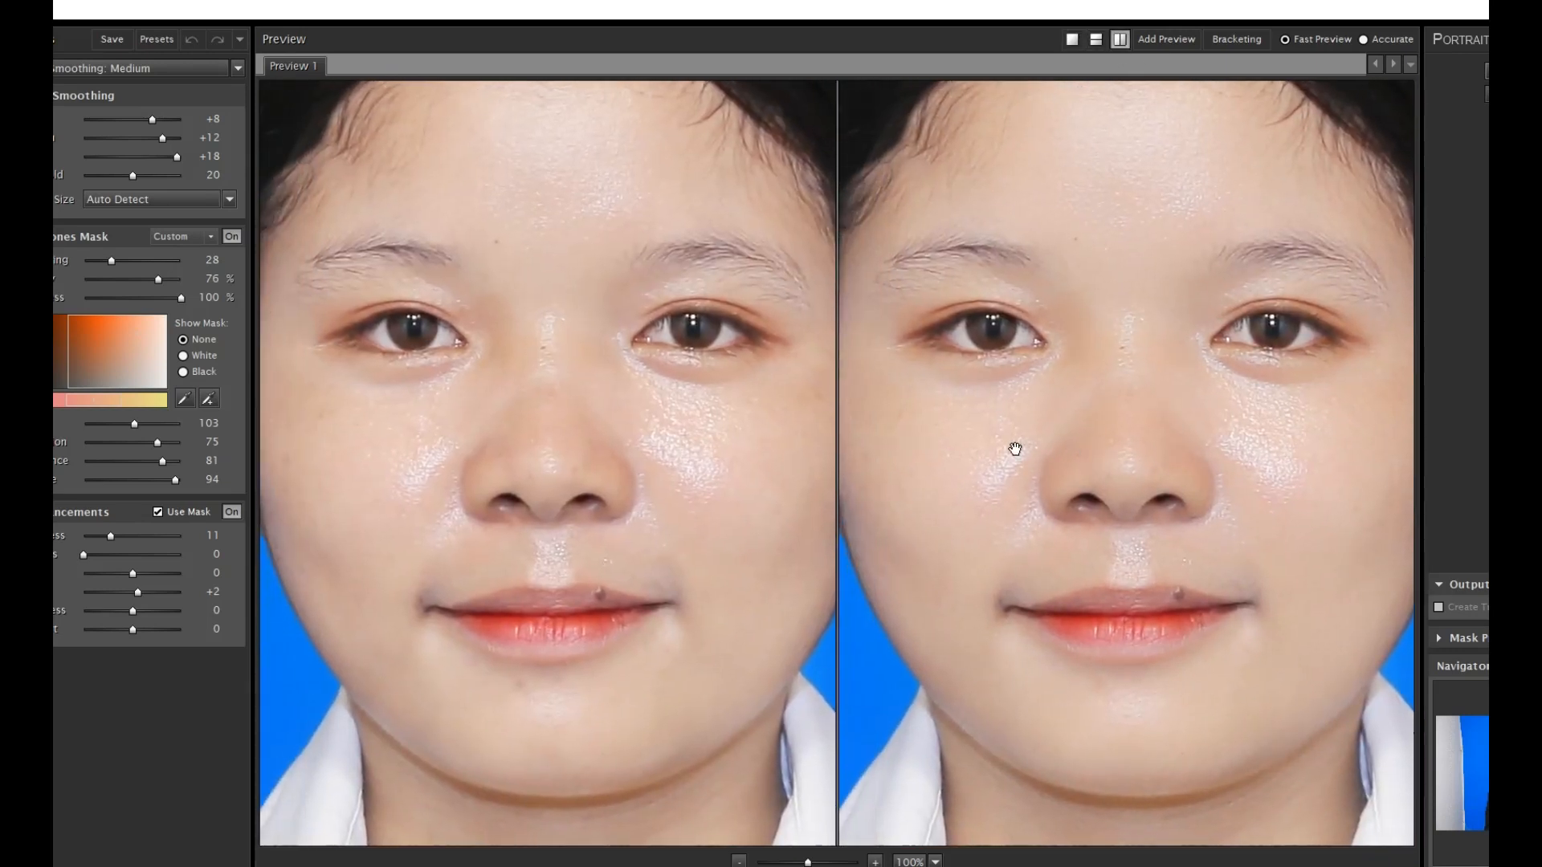
{"action": "key", "text": "Return"}
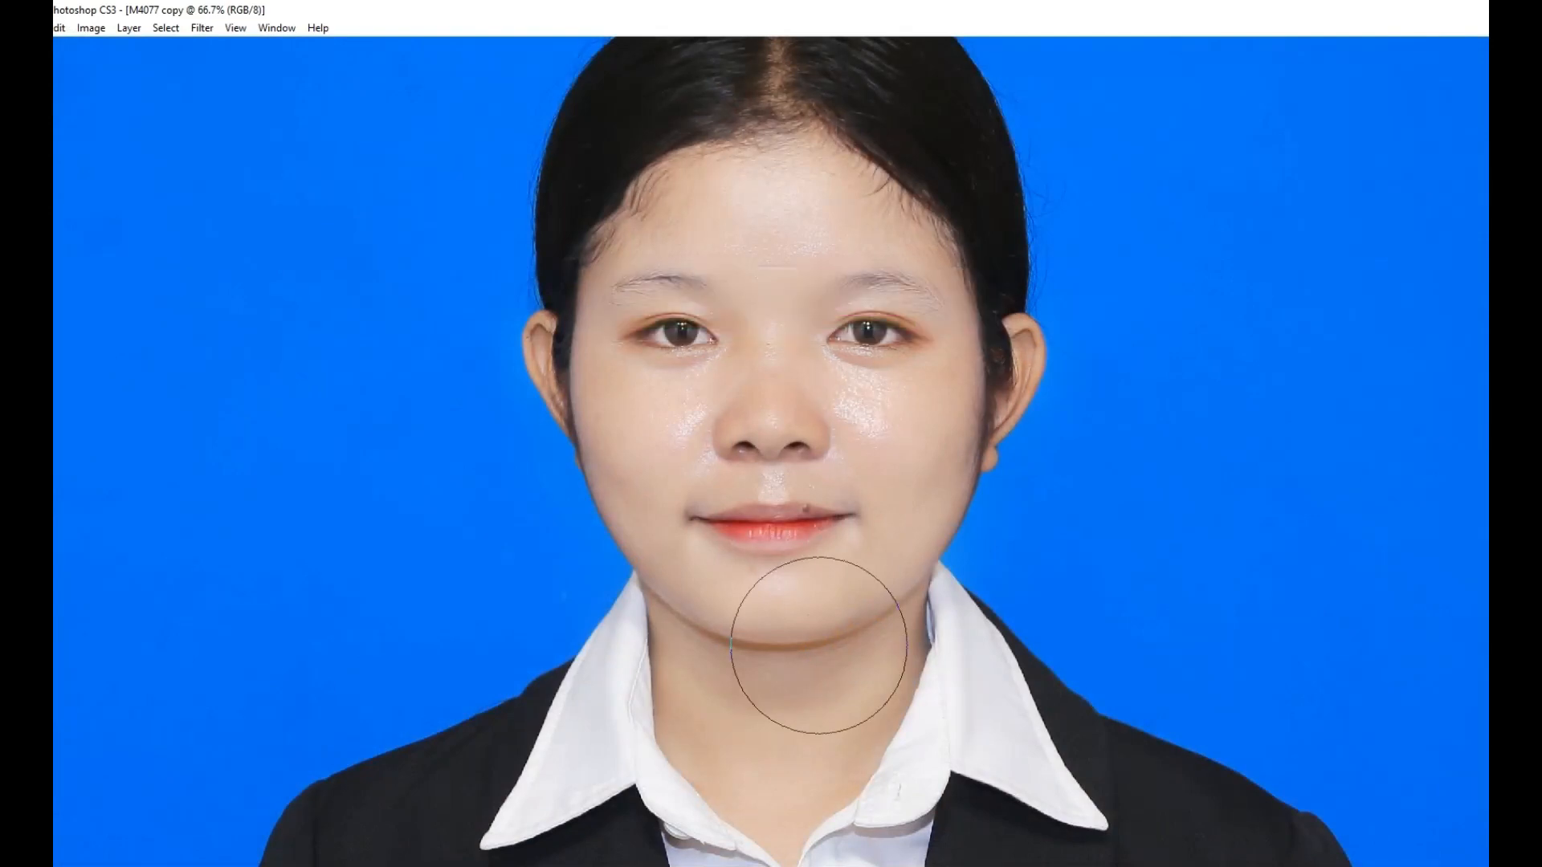
Cool the whole portrait with a Photo Filter using Cooling Filter (82) at 10% density.
{"action": "key", "text": "alt+i"}
{"action": "key", "text": "a"}
{"action": "key", "text": "f"}
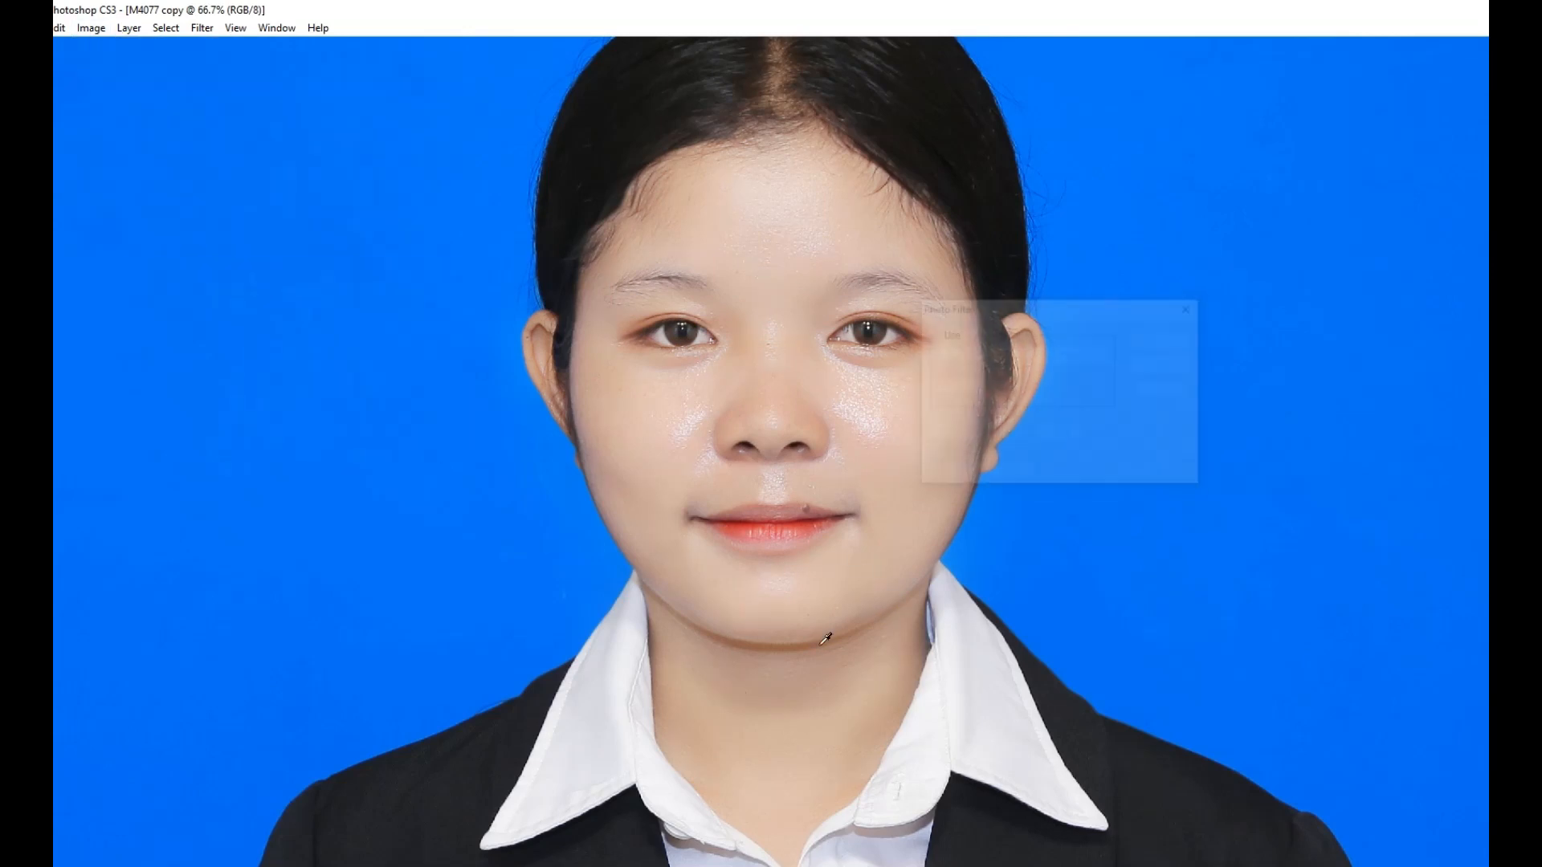
{"action": "left_click", "coordinate": [1058, 355]}
{"action": "left_click", "coordinate": [1056, 442]}
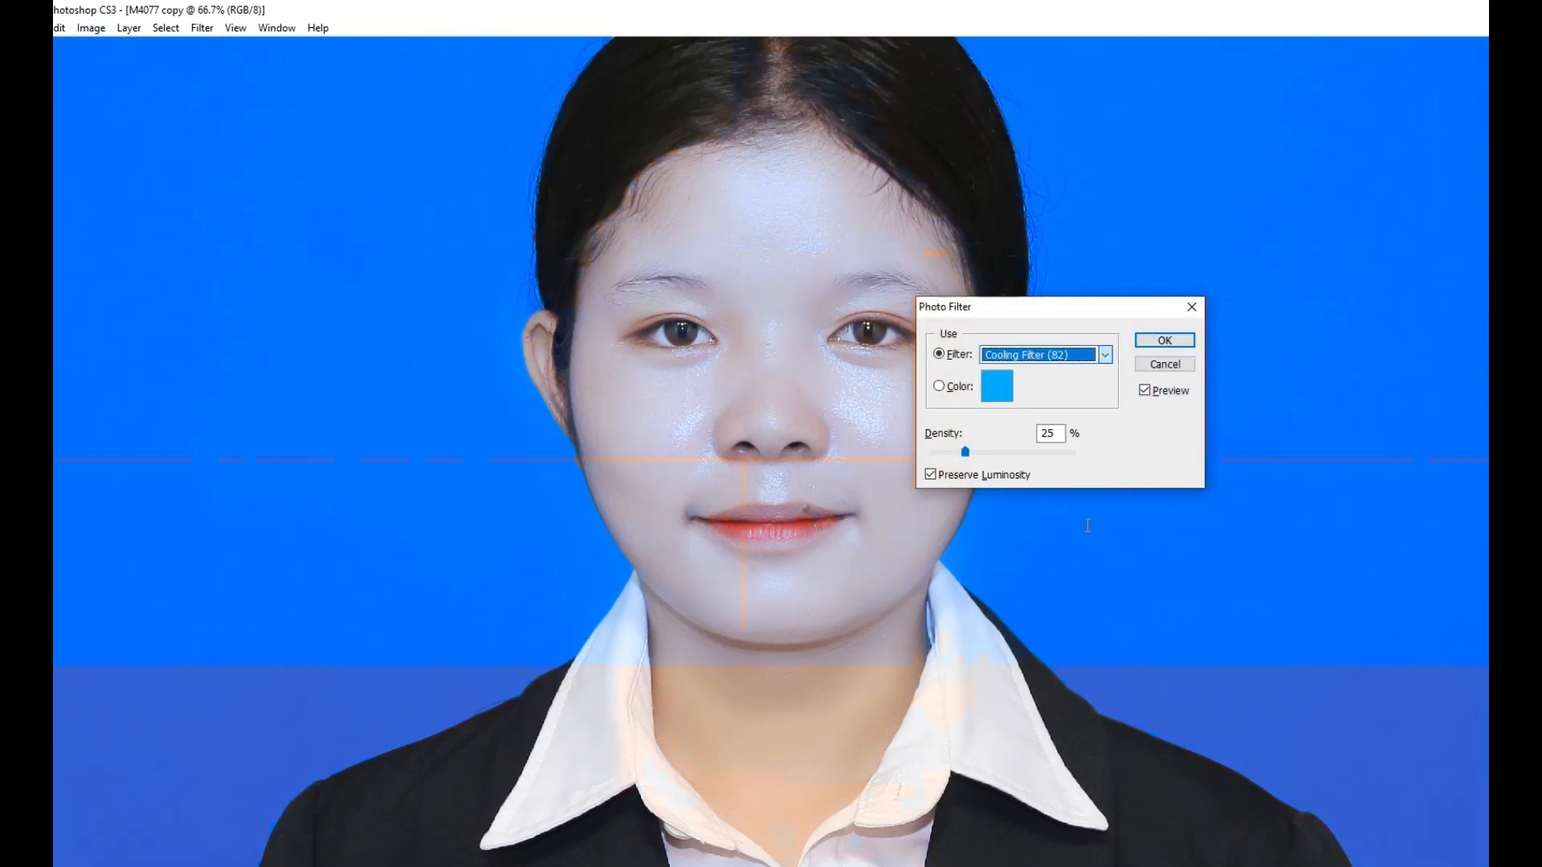
{"action": "left_click_drag", "start_coordinate": [965, 452], "coordinate": [939, 453]}
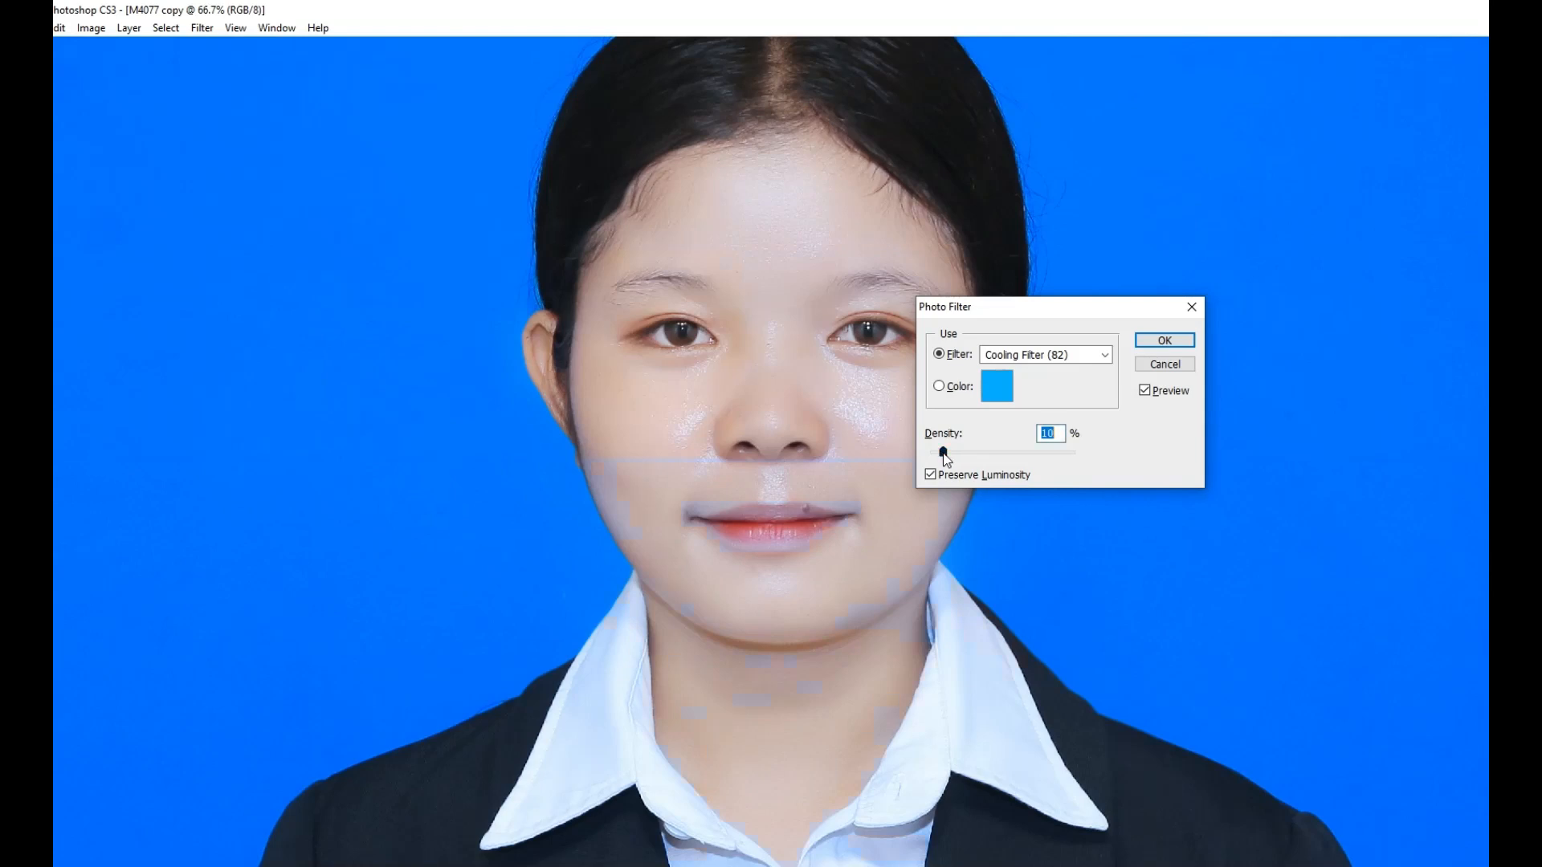
{"action": "key", "text": "Return"}
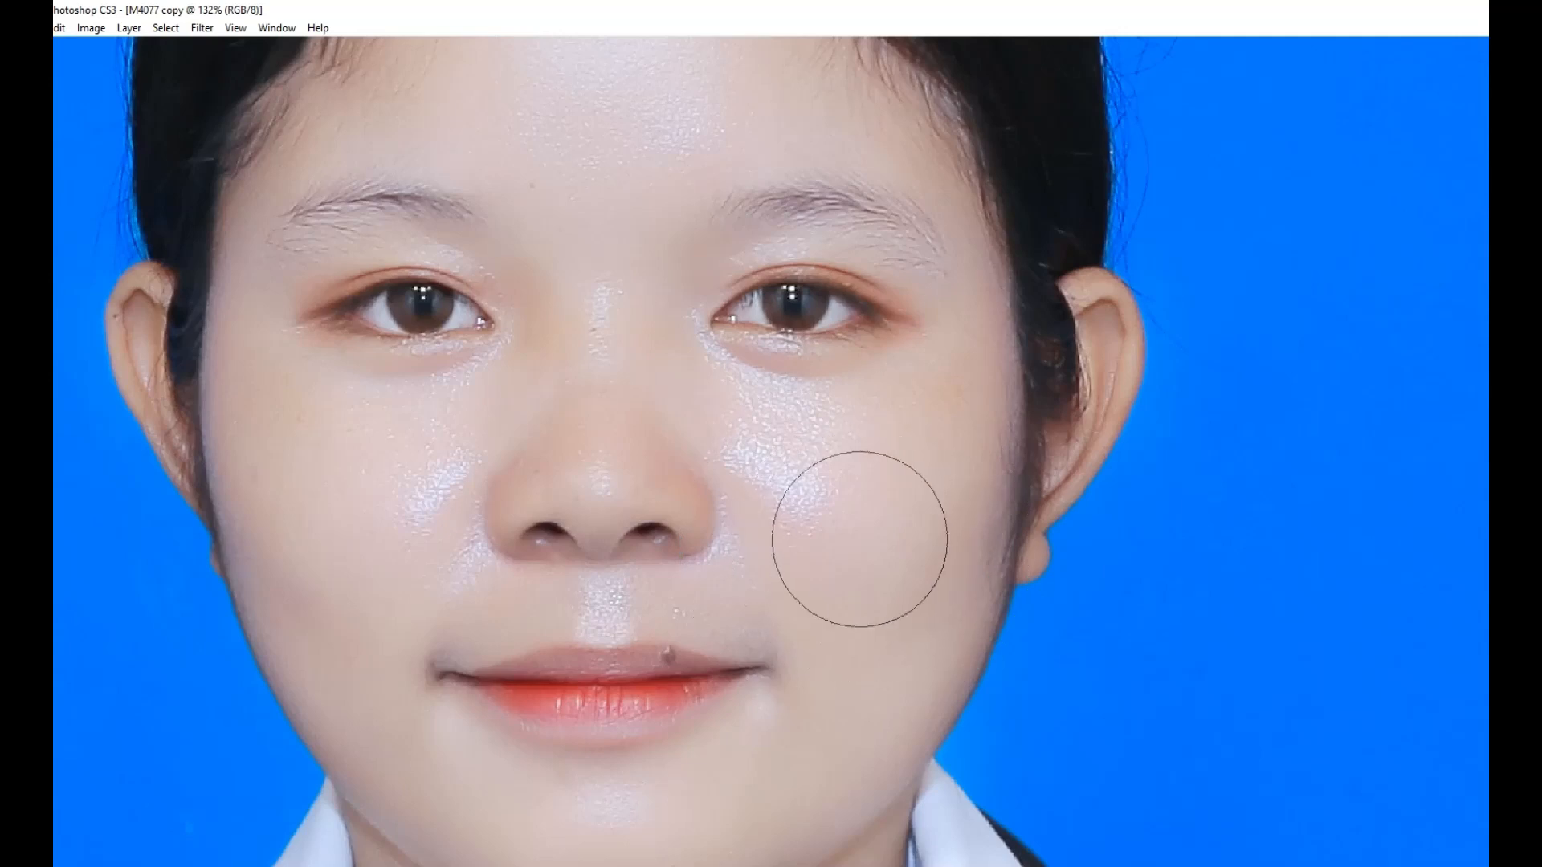
Shrink the retouching brush and soften the shiny highlights on the facial skin.
{"action": "key", "text": "bracketleft"}
{"action": "key", "text": "bracketleft"}
{"action": "key", "text": "bracketleft"}
{"action": "key", "text": "bracketleft"}
{"action": "key", "text": "bracketleft"}
{"action": "key", "text": "bracketleft"}
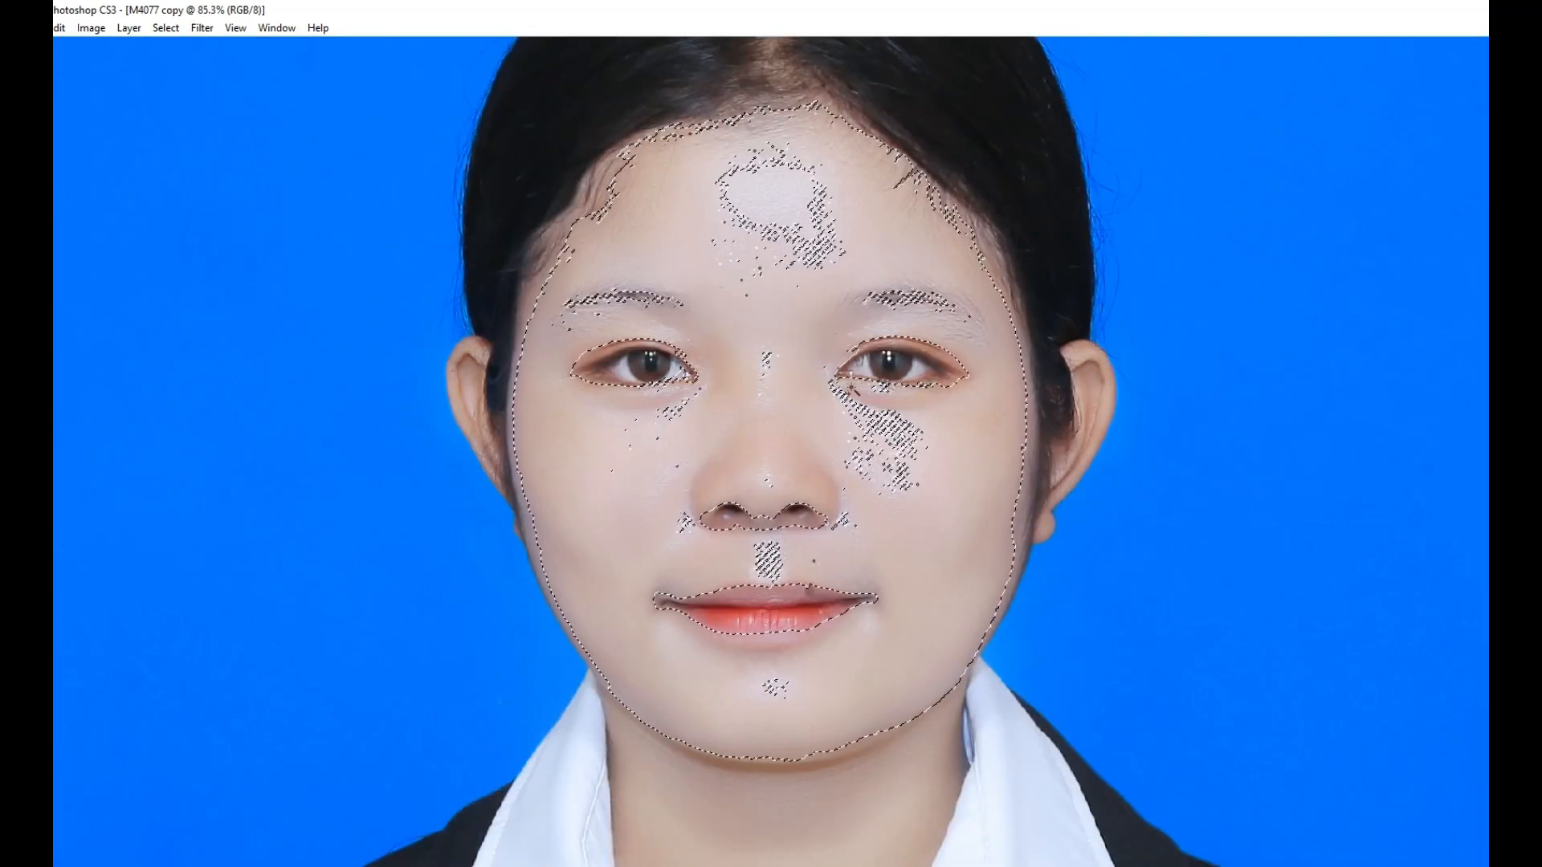
Feather the selection around the facial skin repeatedly to smooth its edges and absorb the small stray areas.
{"action": "key", "text": "alt+ctrl+d"}
{"action": "key", "text": "Return"}
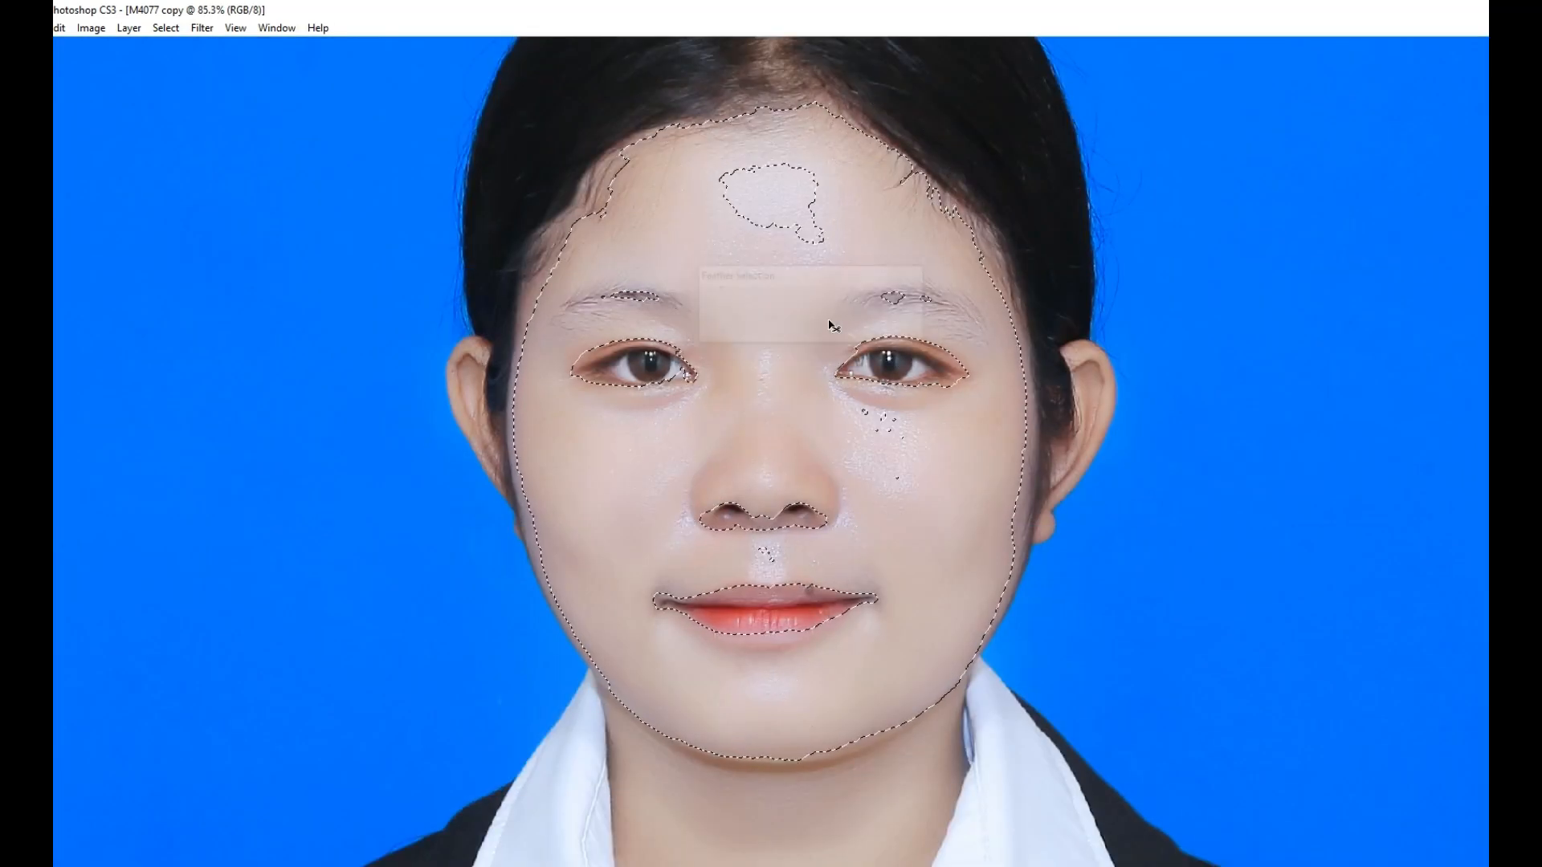
{"action": "key", "text": "alt+ctrl+d"}
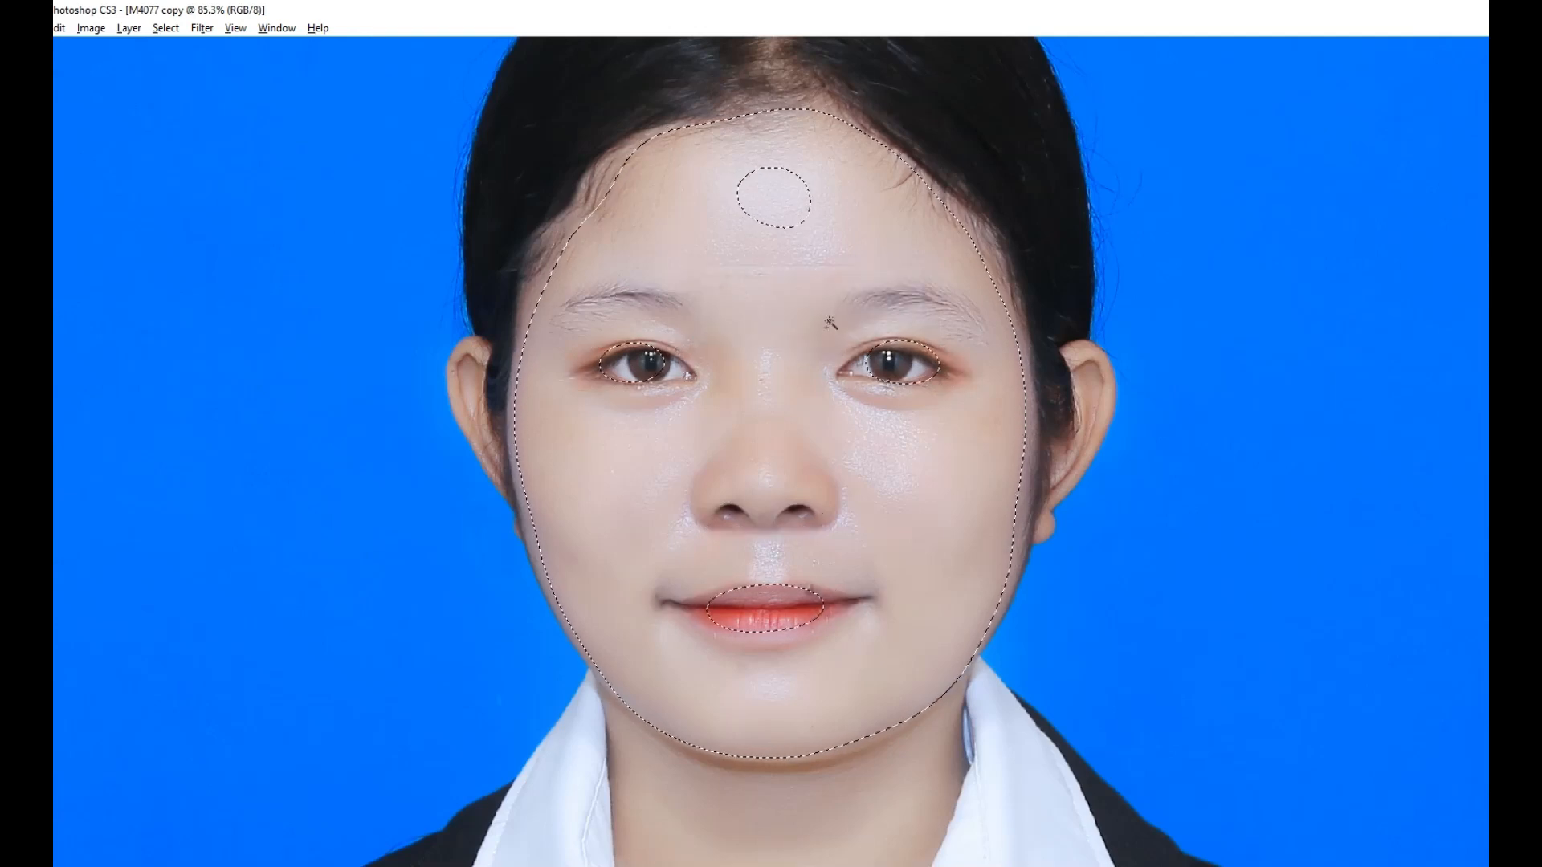
Tint the selected facial skin with a Magenta Photo Filter at 4% density and drop the selection.
{"action": "key", "text": "alt+i"}
{"action": "key", "text": "a"}
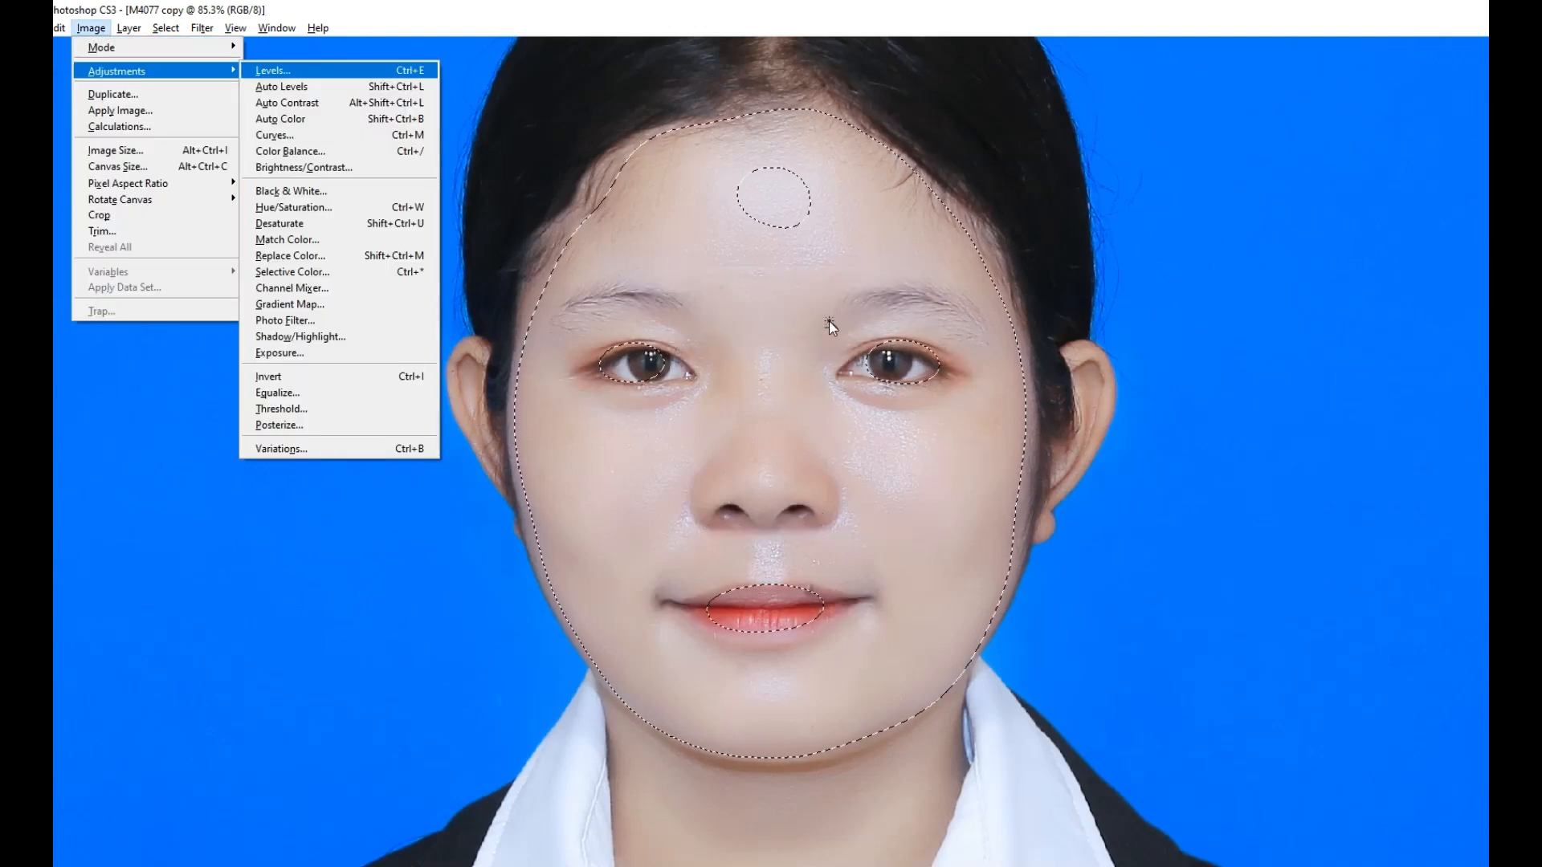
{"action": "key", "text": "f"}
{"action": "left_click", "coordinate": [1048, 358]}
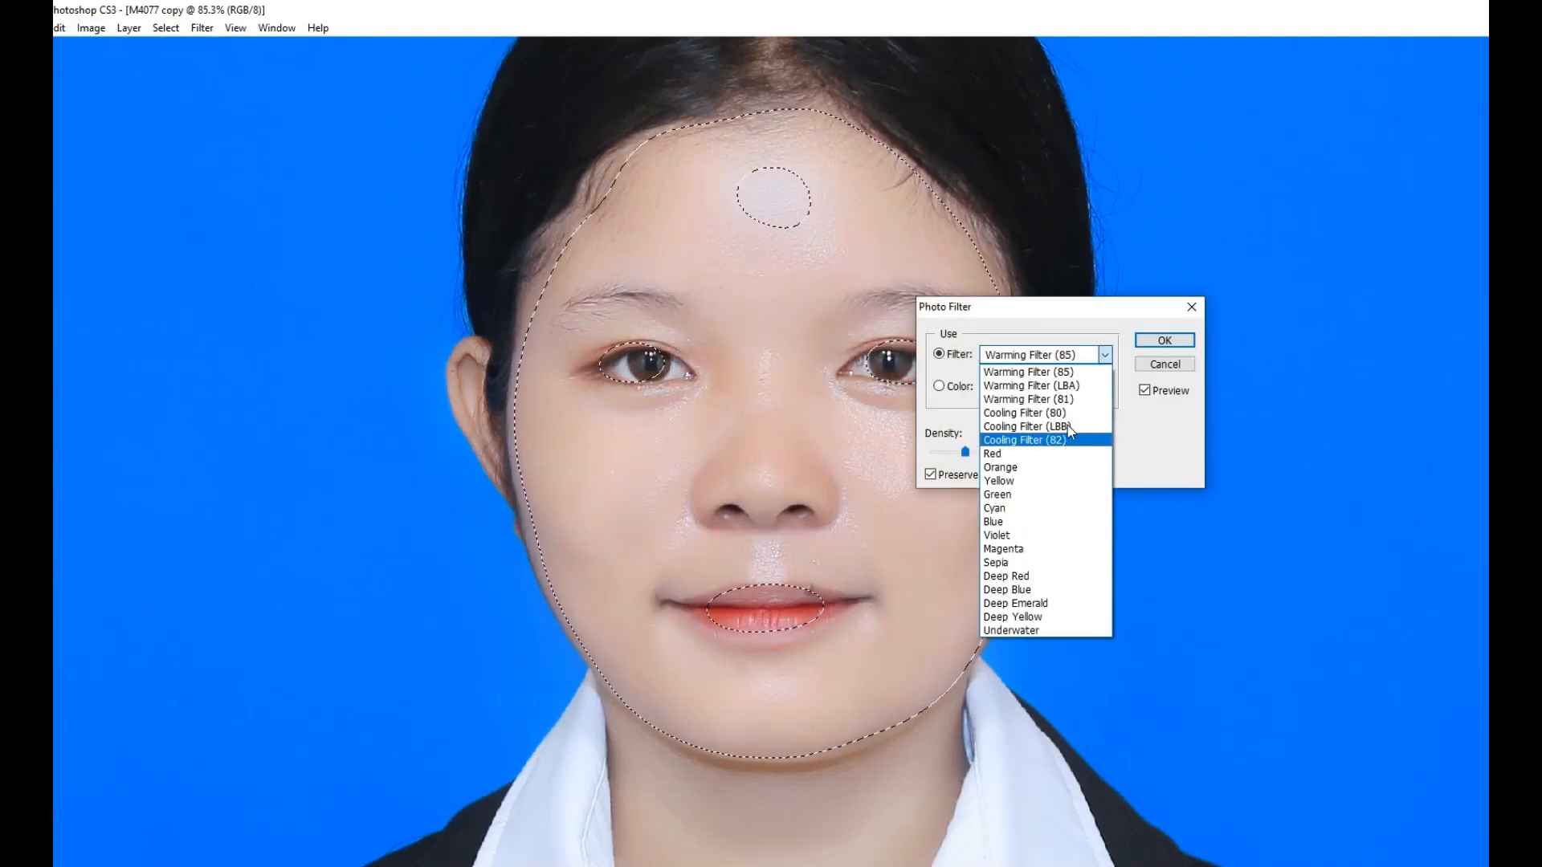
{"action": "left_click", "coordinate": [1036, 608]}
{"action": "key", "text": "Up"}
{"action": "key", "text": "Up"}
{"action": "key", "text": "Up"}
{"action": "key", "text": "Up"}
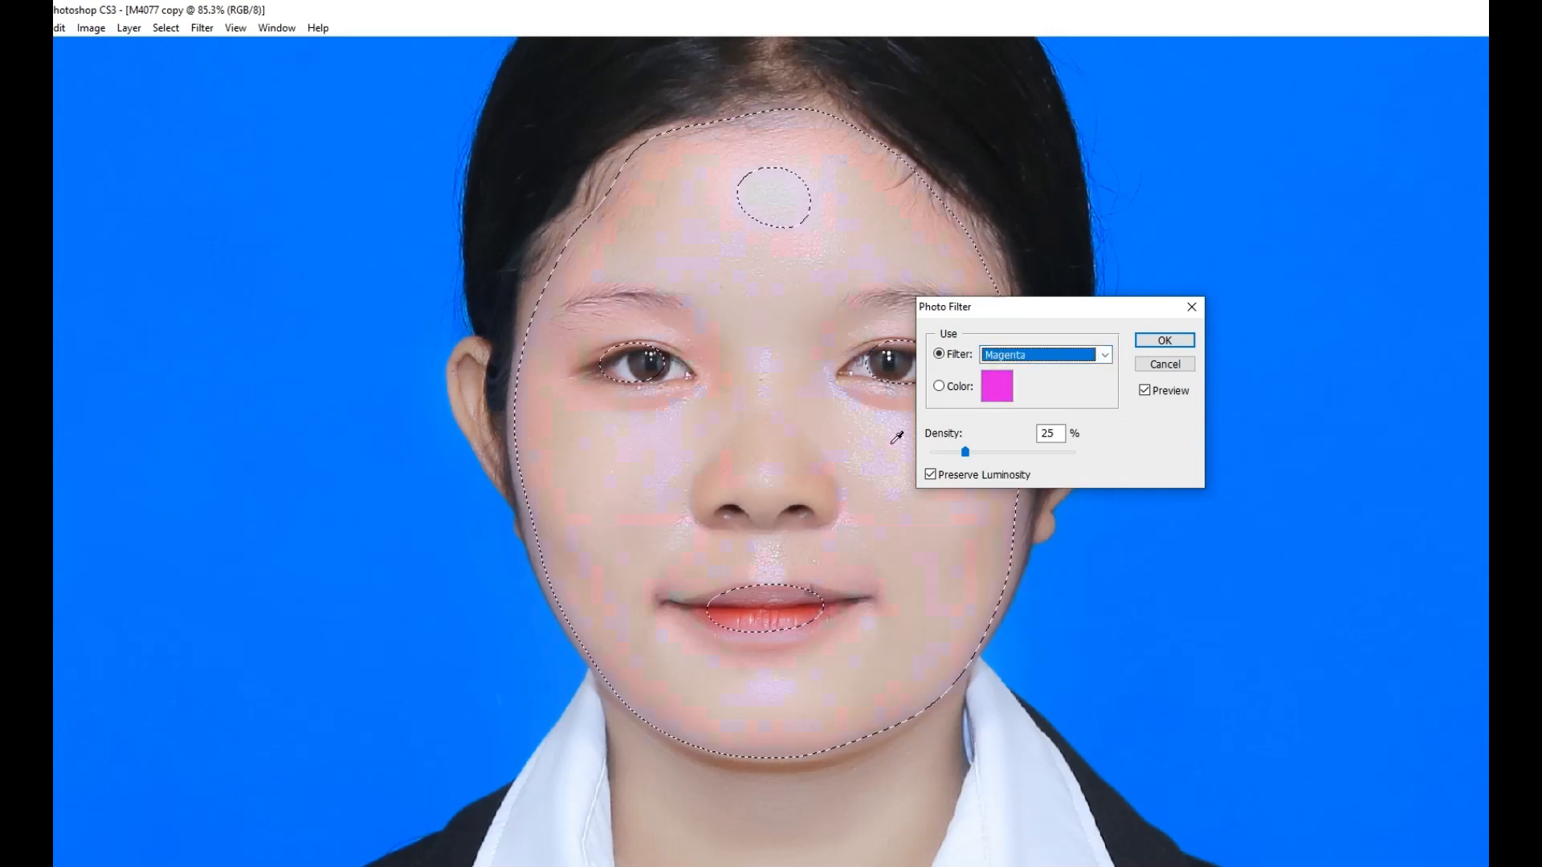
{"action": "left_click_drag", "start_coordinate": [964, 453], "coordinate": [937, 454]}
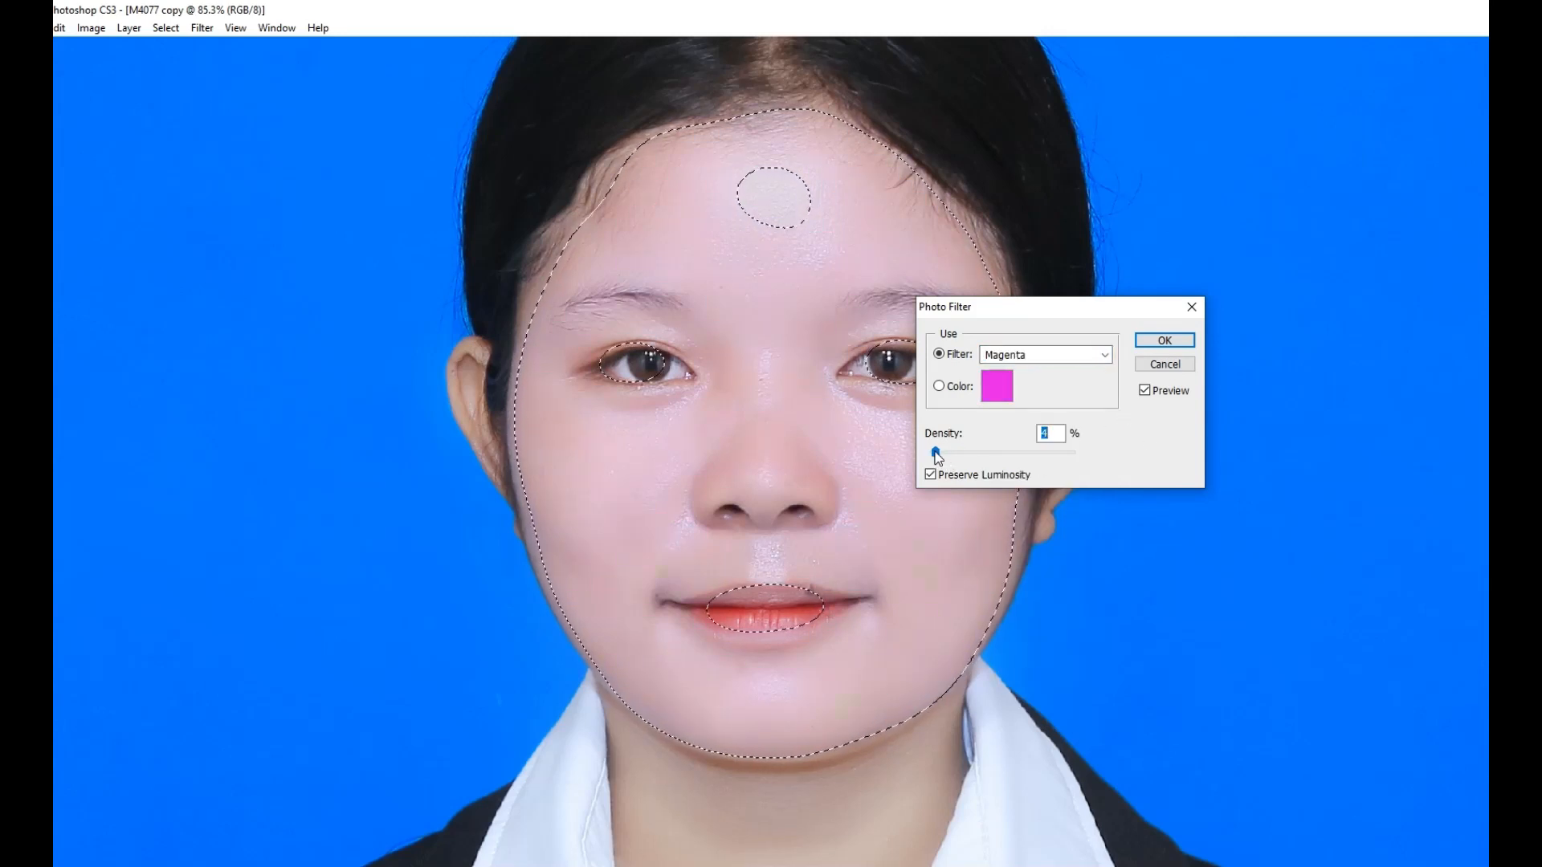
{"action": "key", "text": "Return"}
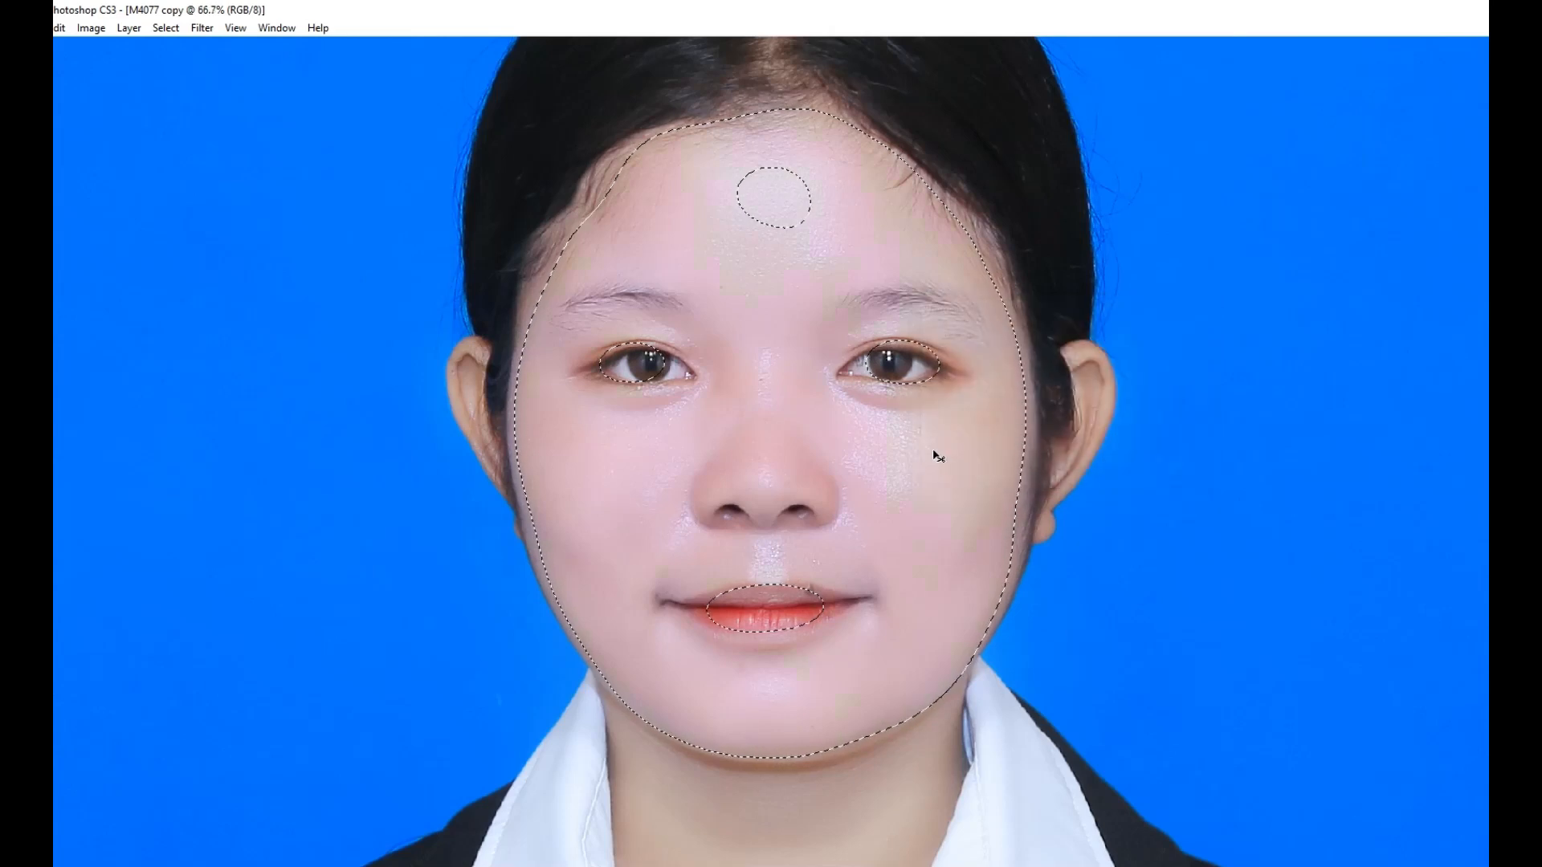
{"action": "key", "text": "ctrl+d"}
Examine the skin tone of the face against the neck, suit and backdrop in the whole portrait.
{"action": "key", "text": "ctrl+minus"}
{"action": "key", "text": "ctrl+minus"}
{"action": "key", "text": "ctrl+minus"}
{"action": "key", "text": "ctrl+minus"}
{"action": "key", "text": "ctrl+minus"}
{"action": "key", "text": "ctrl+plus"}
{"action": "key", "text": "ctrl+plus"}
{"action": "key", "text": "ctrl+plus"}
{"action": "key", "text": "b"}
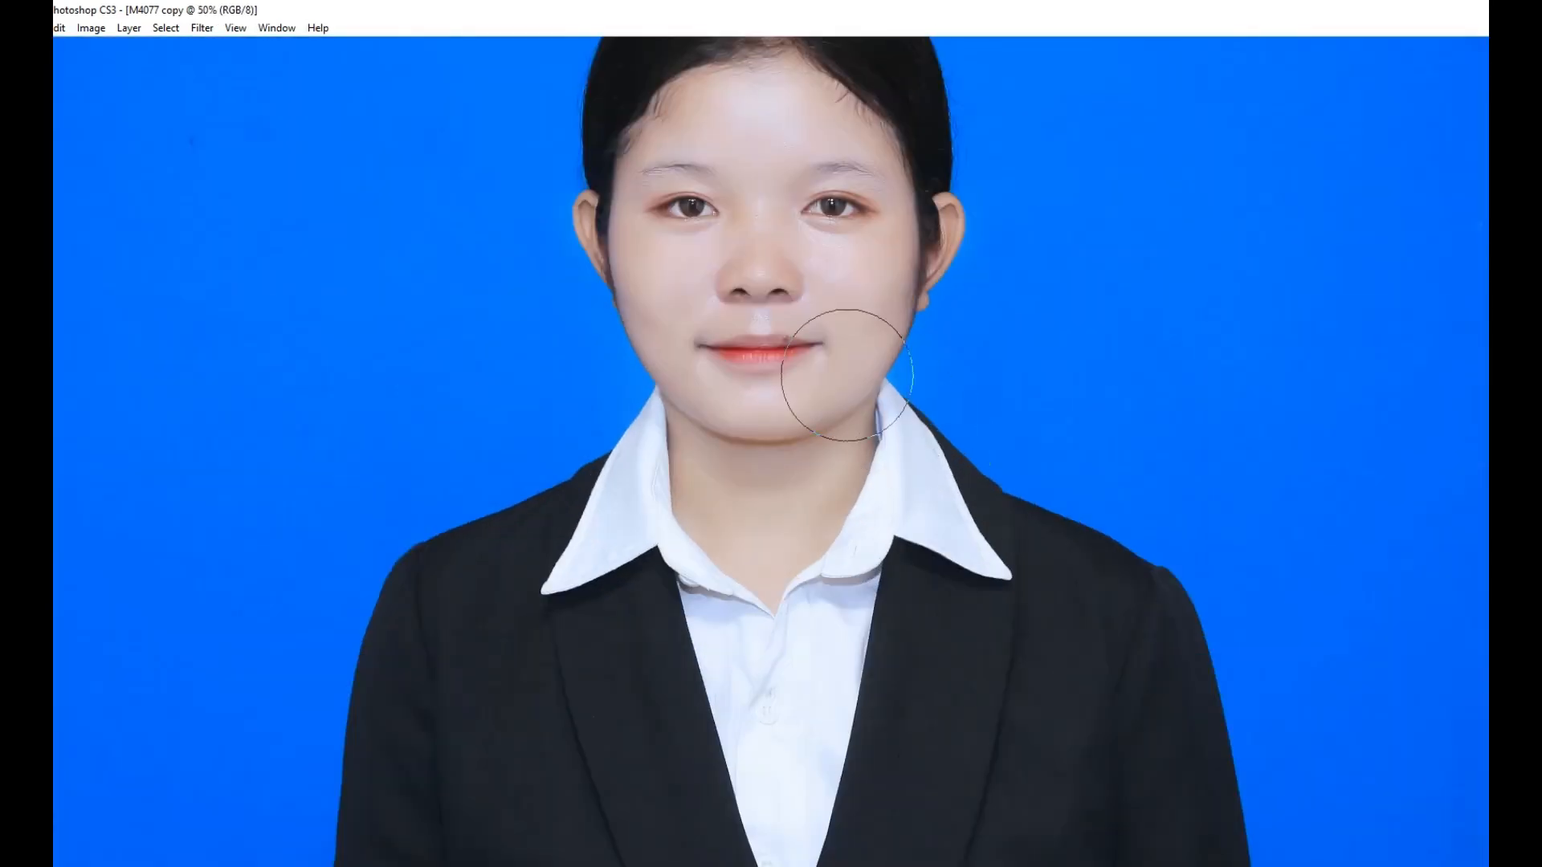
{"action": "key", "text": "ctrl+minus"}
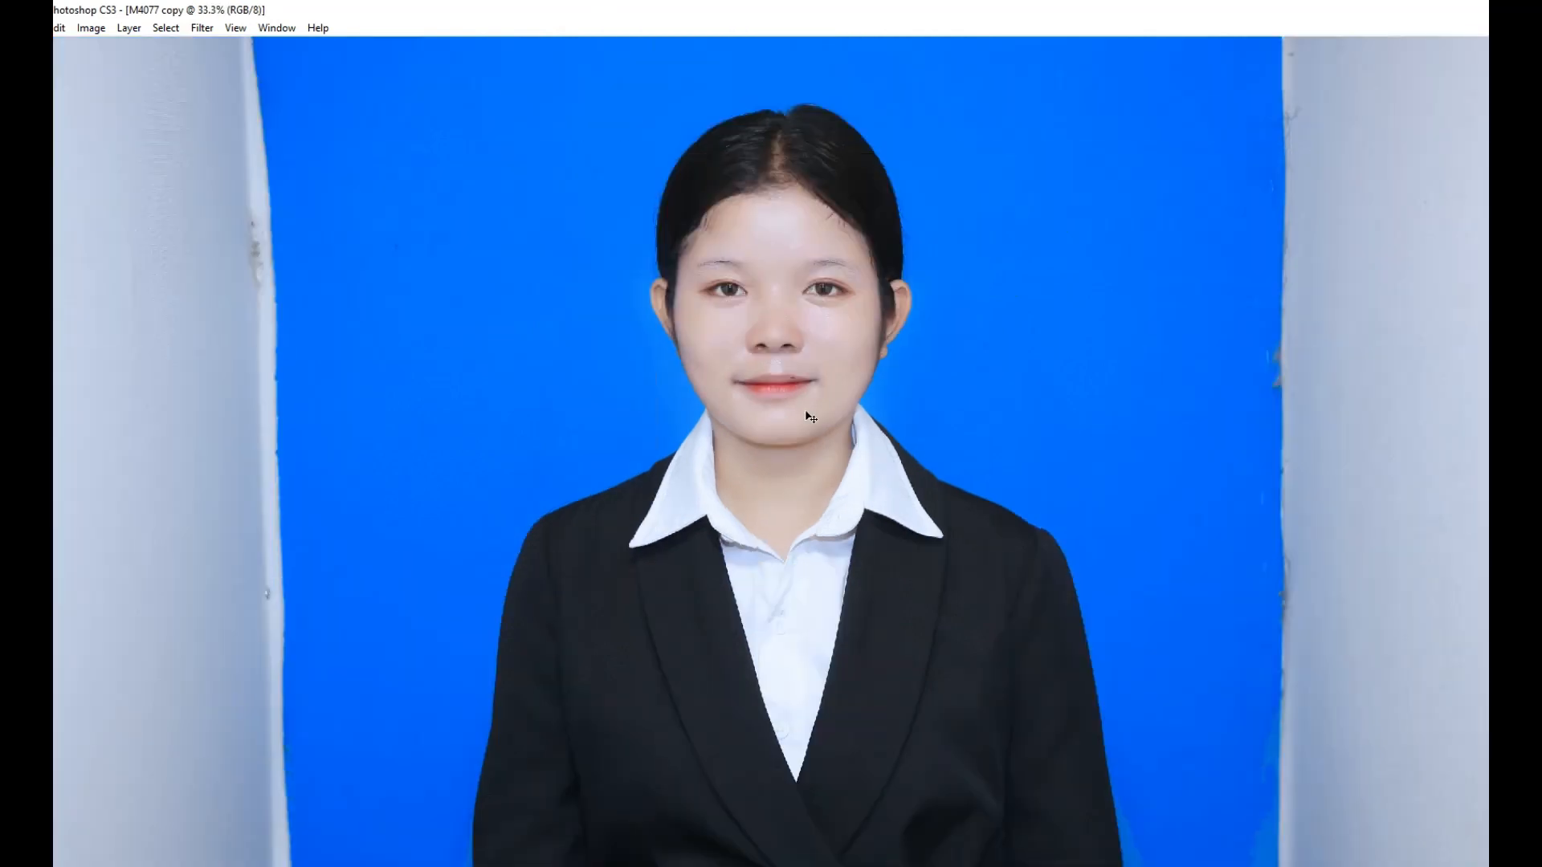
Reshape the top of the hair around the parting with the Liquify filter and apply it.
{"action": "left_click_drag", "start_coordinate": [664, 83], "coordinate": [946, 456]}
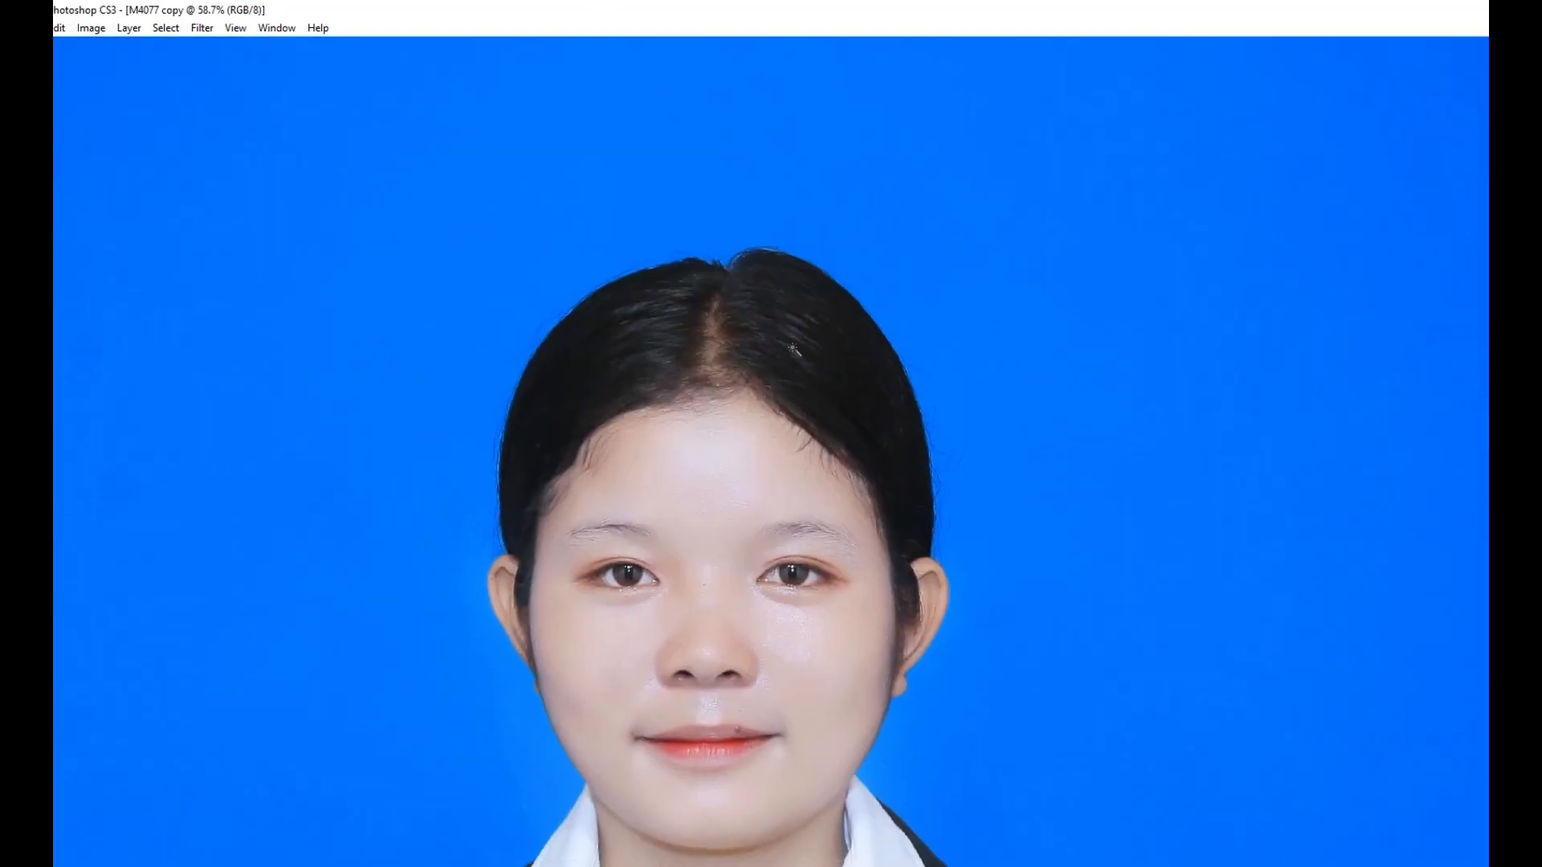
{"action": "left_click_drag", "start_coordinate": [677, 220], "coordinate": [894, 492]}
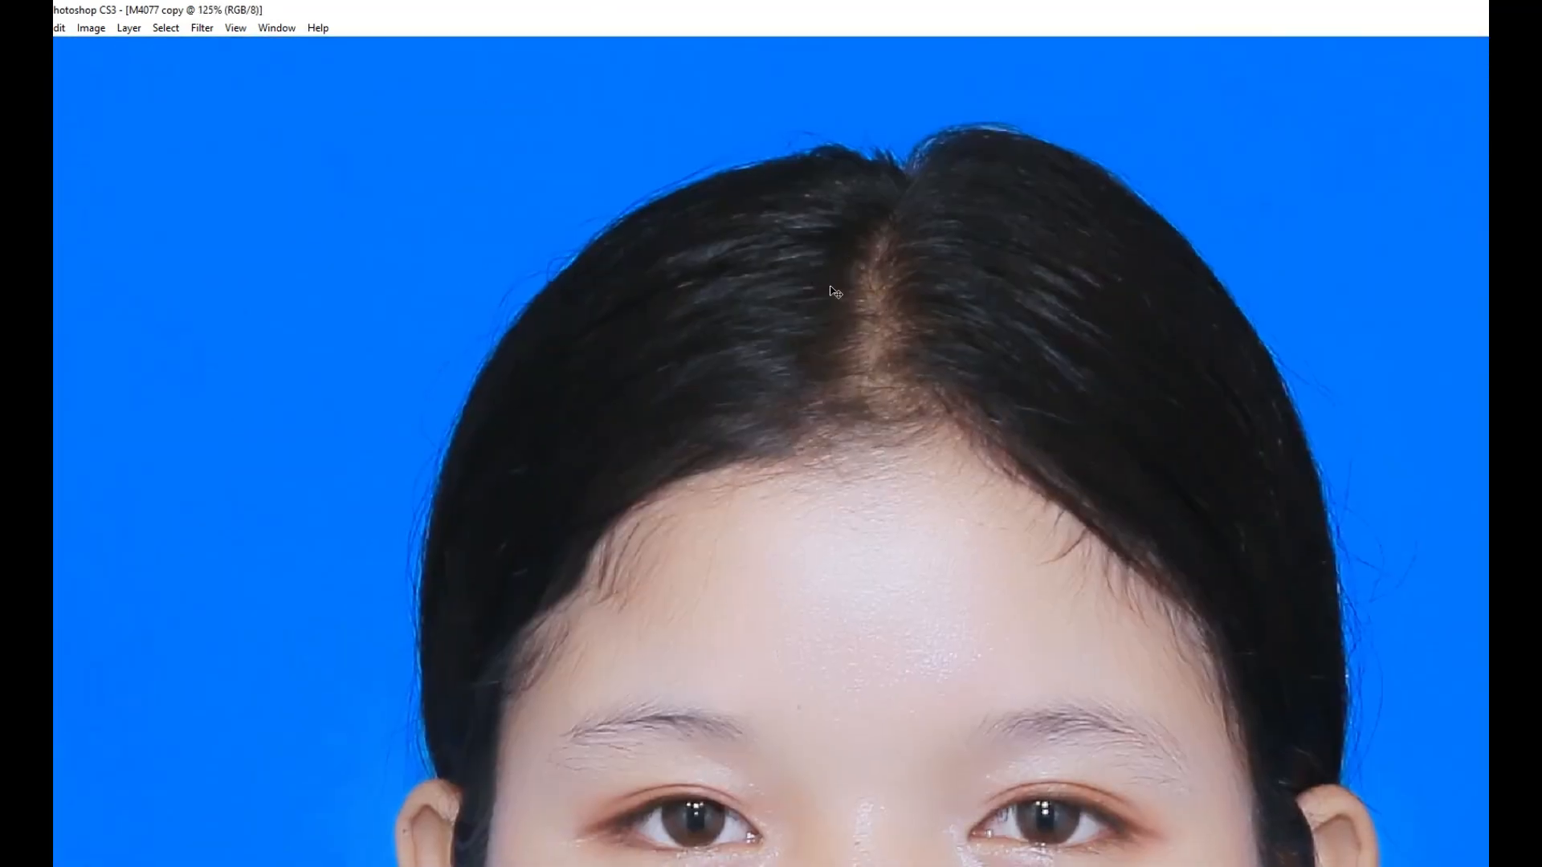
{"action": "key", "text": "ctrl+minus"}
{"action": "key", "text": "ctrl+minus"}
{"action": "key", "text": "ctrl+shift+x"}
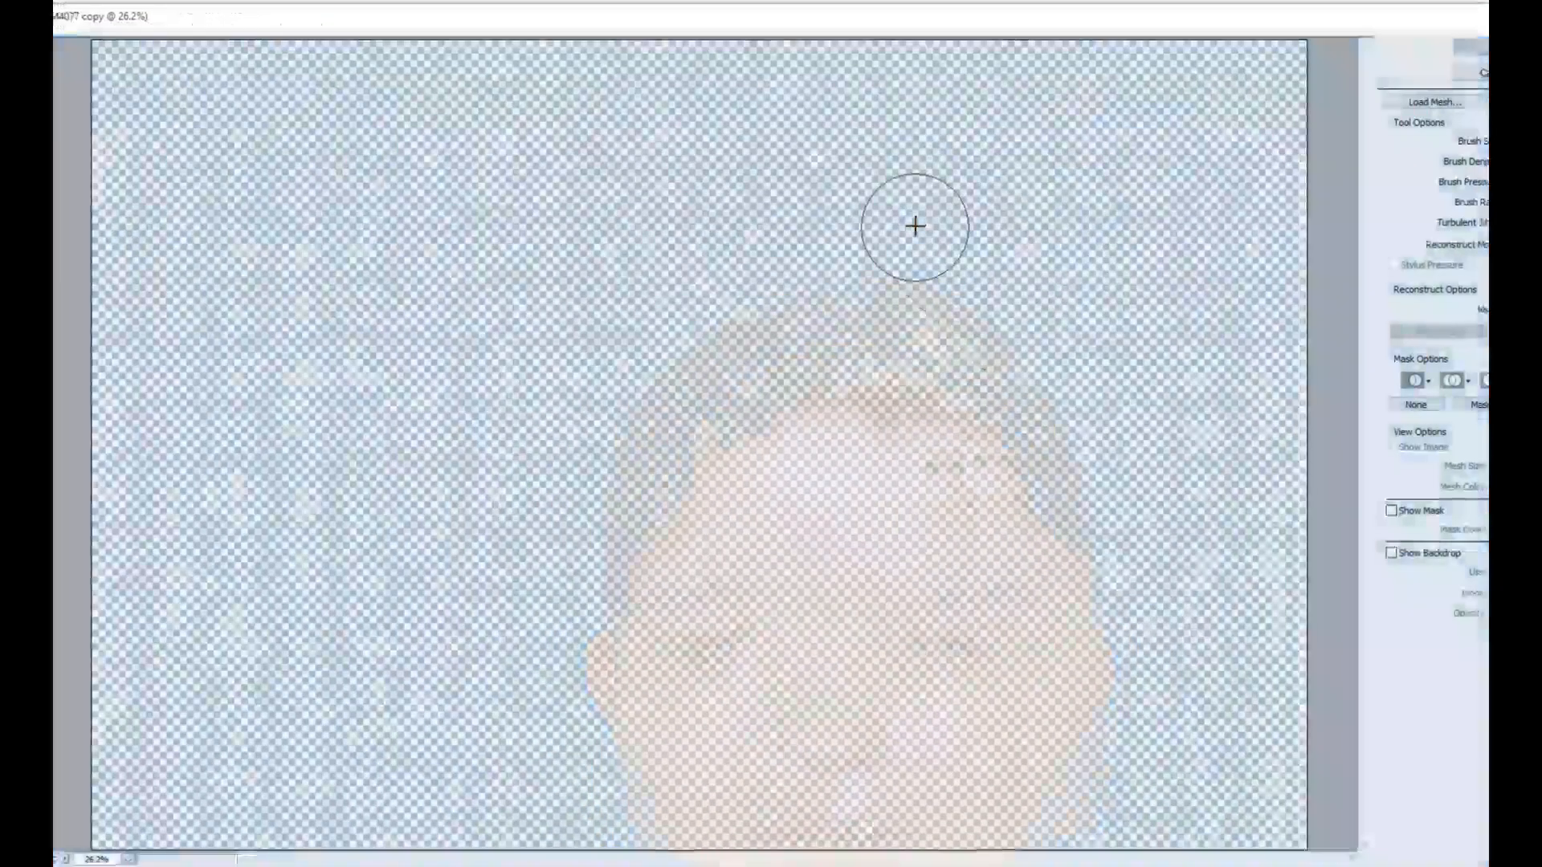
{"action": "key", "text": "ctrl+plus"}
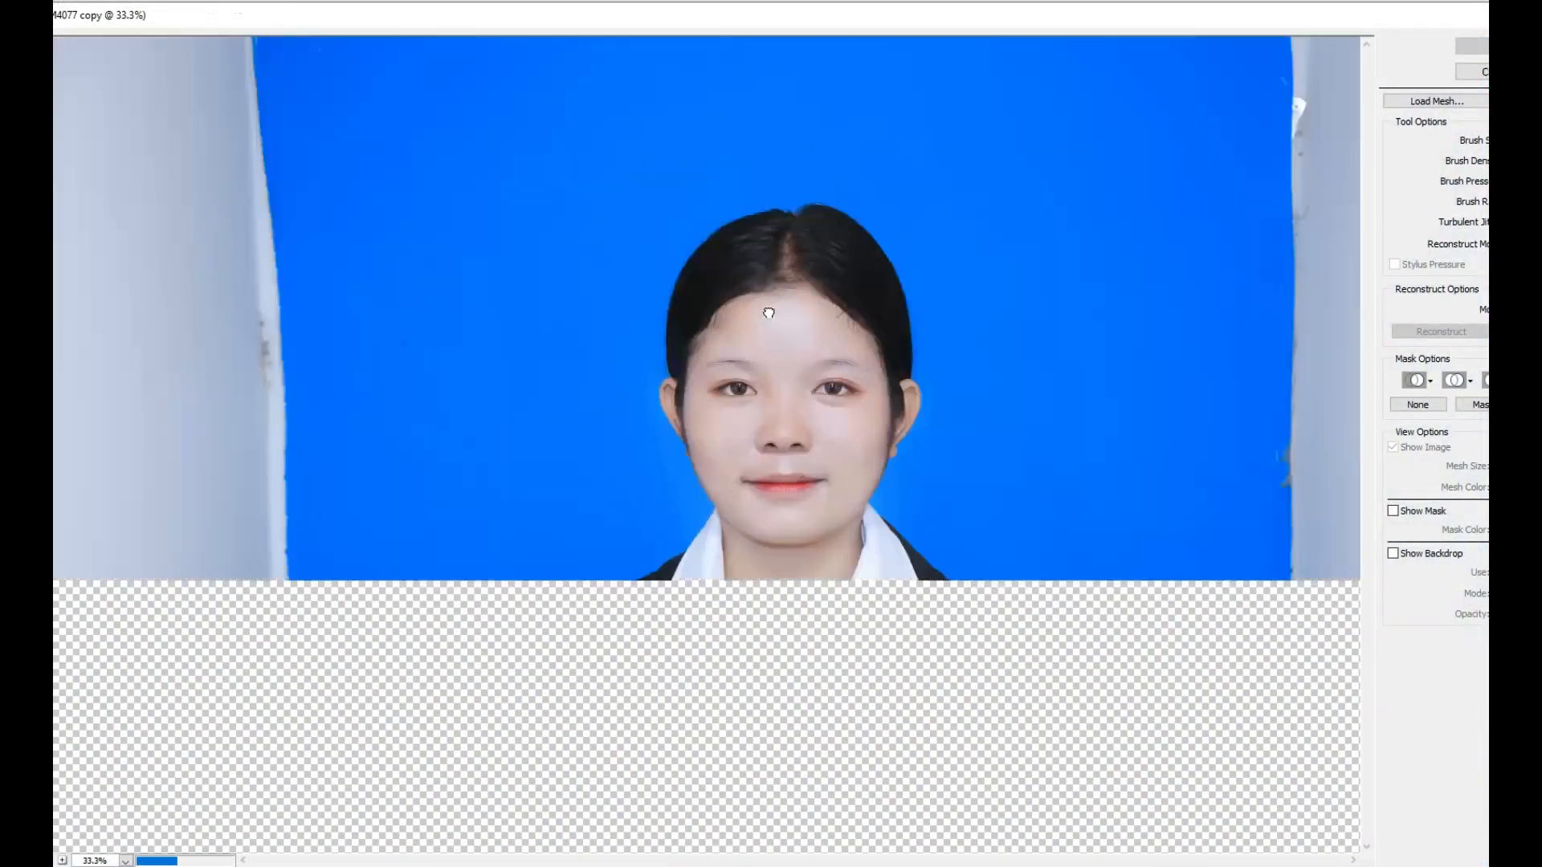
{"action": "left_click_drag", "start_coordinate": [826, 183], "coordinate": [840, 180]}
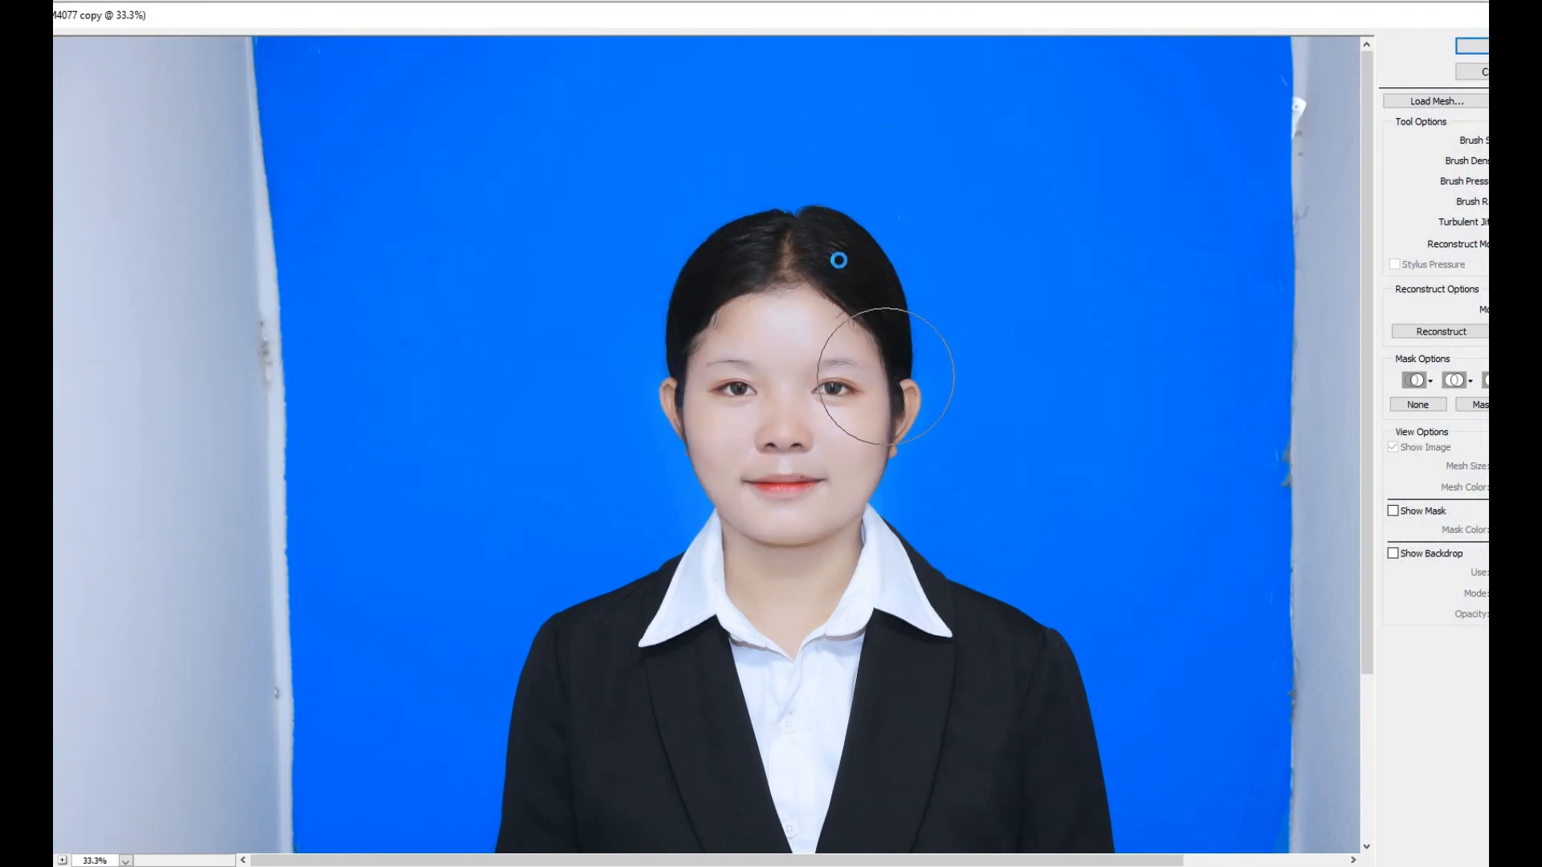
{"action": "key", "text": "Return"}
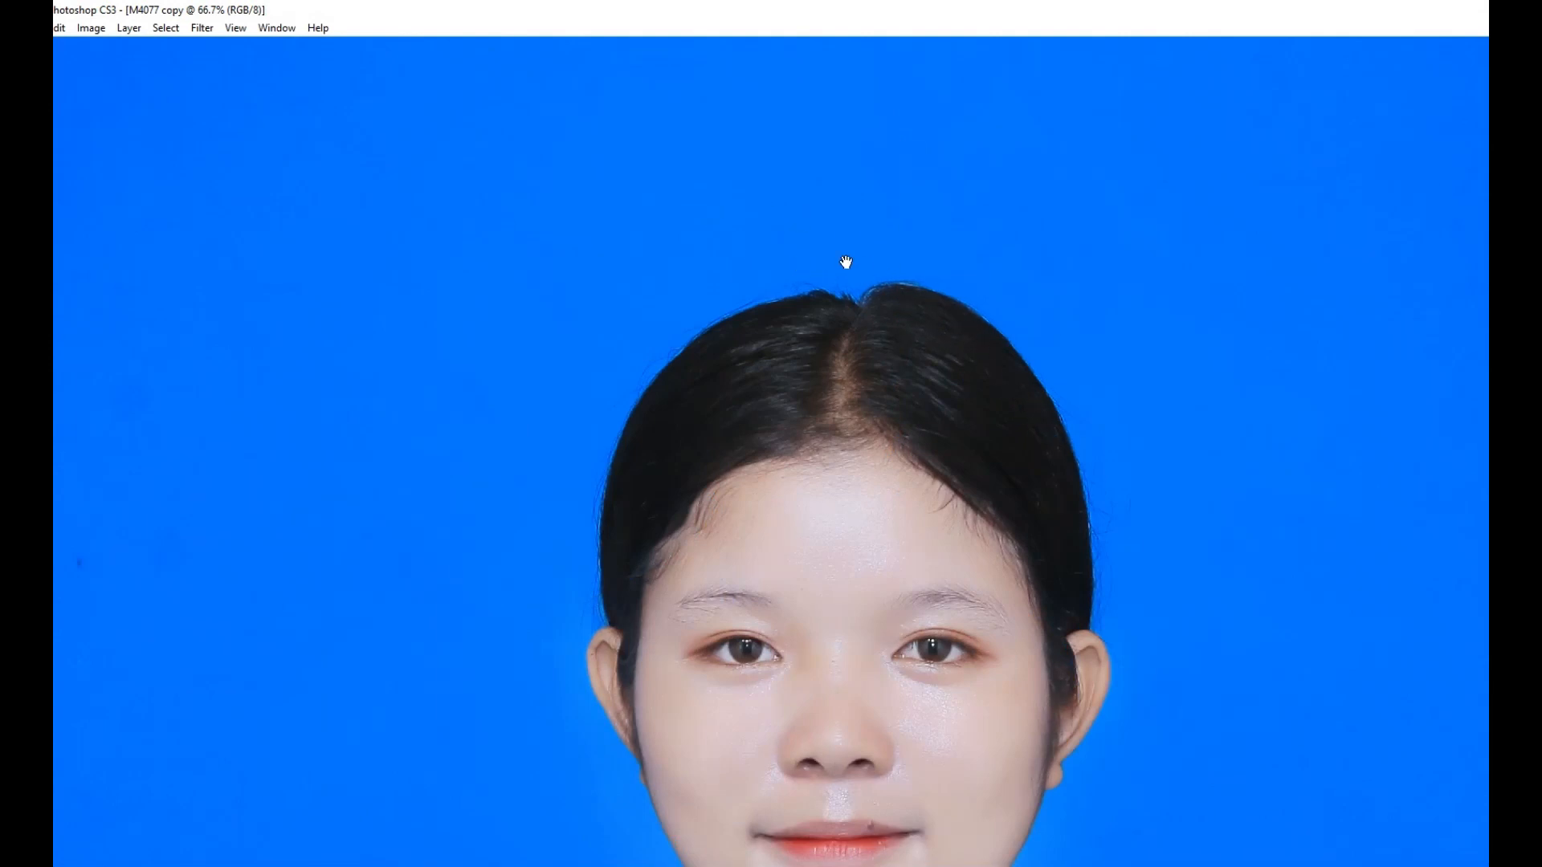
Trace a Pen path along the crown on the right-hand side of the parting, undoing the misplaced points.
{"action": "left_click_drag", "start_coordinate": [795, 257], "coordinate": [1187, 561]}
{"action": "left_click_drag", "start_coordinate": [822, 380], "coordinate": [1128, 466]}
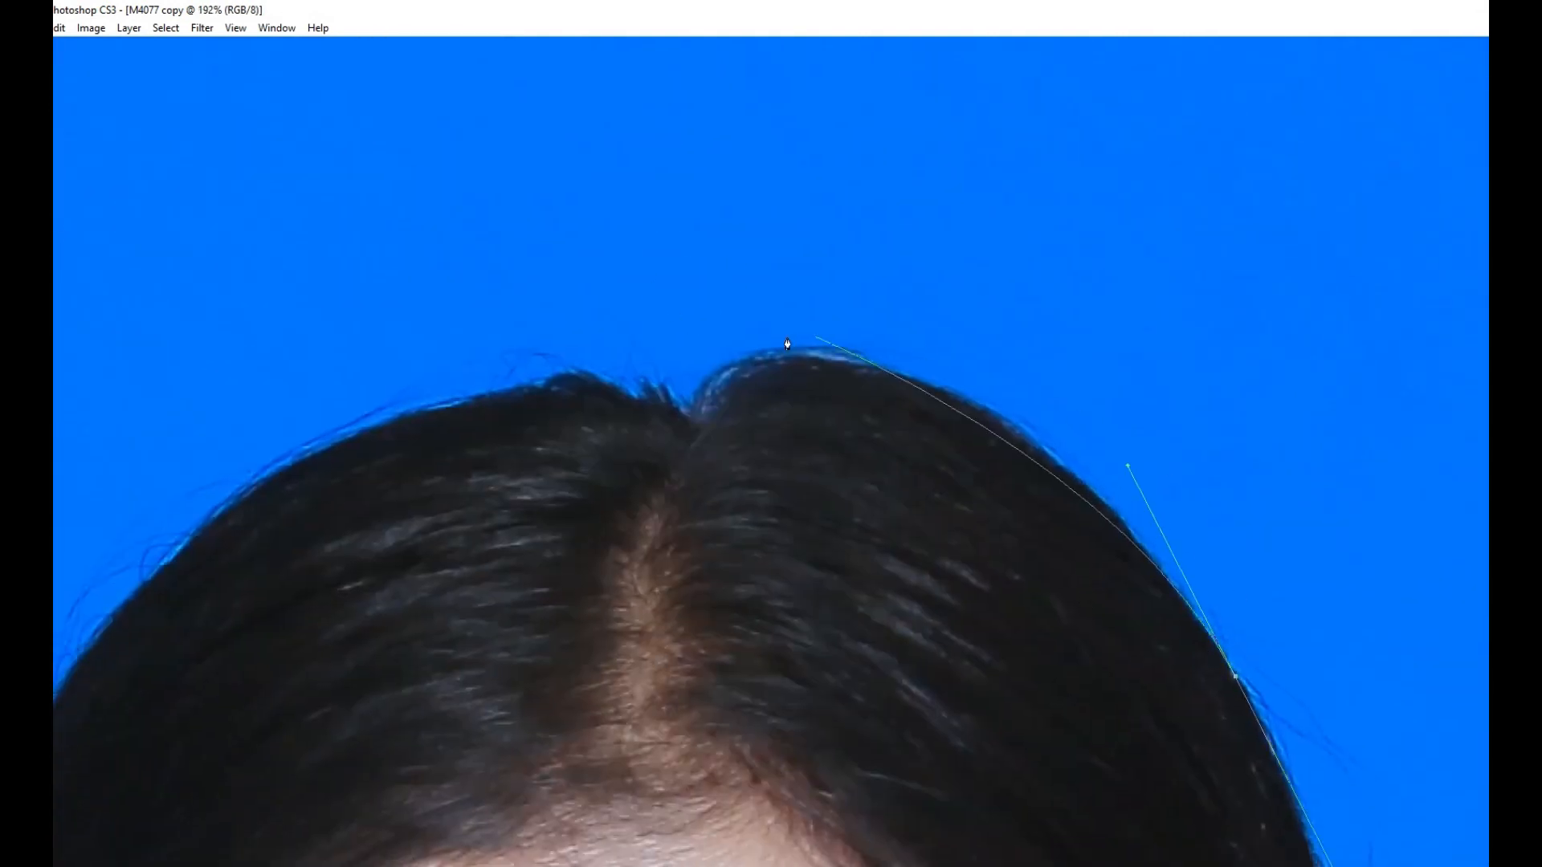
{"action": "left_click_drag", "start_coordinate": [741, 403], "coordinate": [677, 418]}
{"action": "key", "text": "ctrl+z"}
{"action": "left_click_drag", "start_coordinate": [802, 399], "coordinate": [527, 306]}
{"action": "key", "text": "ctrl+z"}
{"action": "key", "text": "ctrl+z"}
Close the path through the blue backdrop above the crown, convert it to a selection and feather it.
{"action": "left_click_drag", "start_coordinate": [816, 147], "coordinate": [418, 275]}
{"action": "left_click_drag", "start_coordinate": [936, 83], "coordinate": [1235, 337]}
{"action": "left_click_drag", "start_coordinate": [1322, 692], "coordinate": [1221, 798]}
{"action": "key", "text": "ctrl+Return"}
{"action": "key", "text": "ctrl+alt+d"}
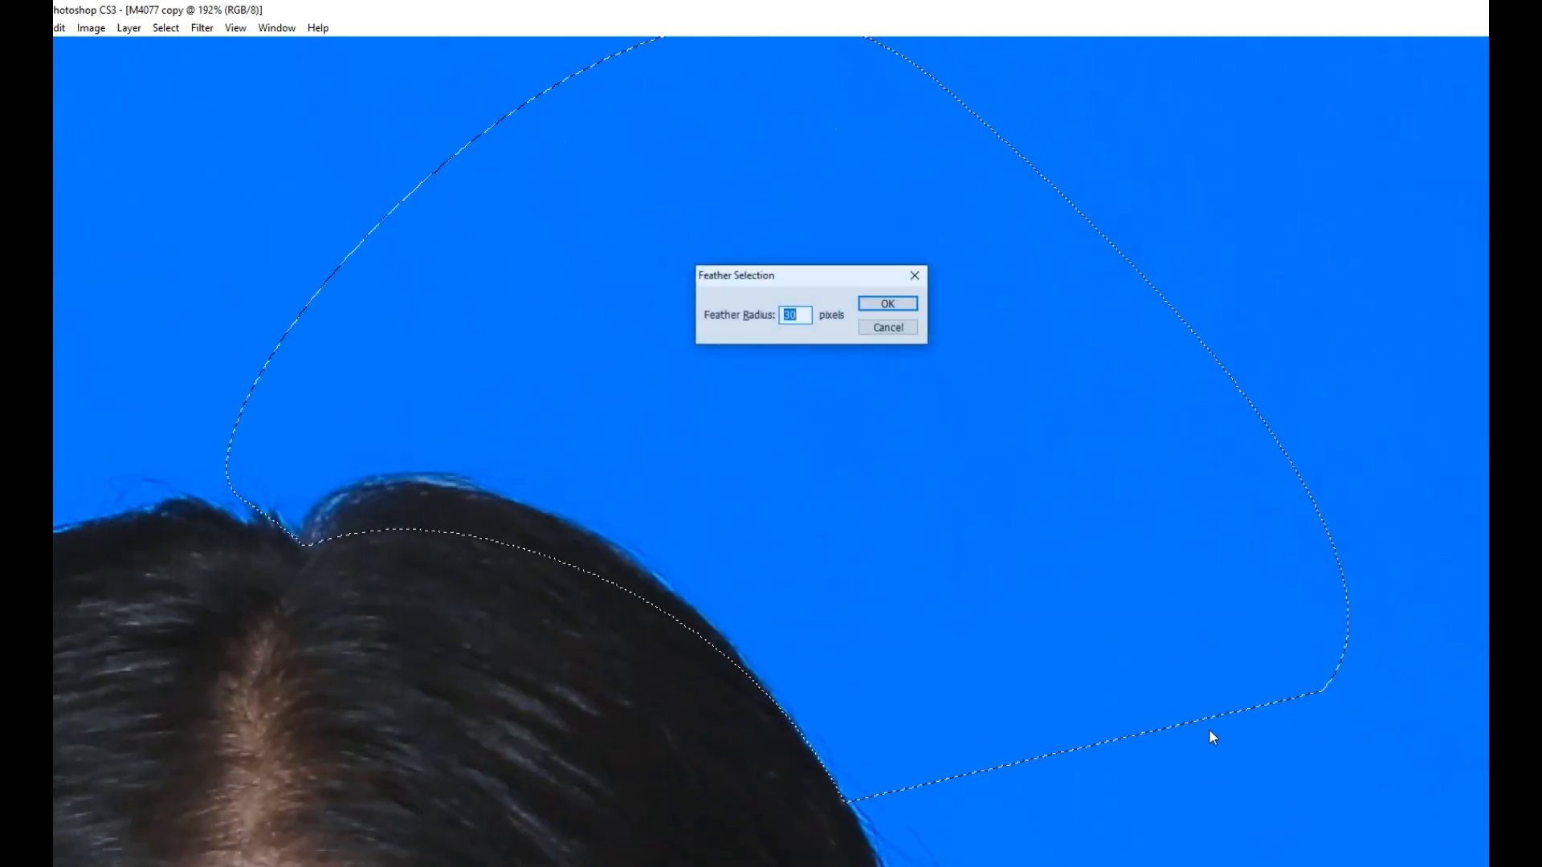
{"action": "key", "text": "Return"}
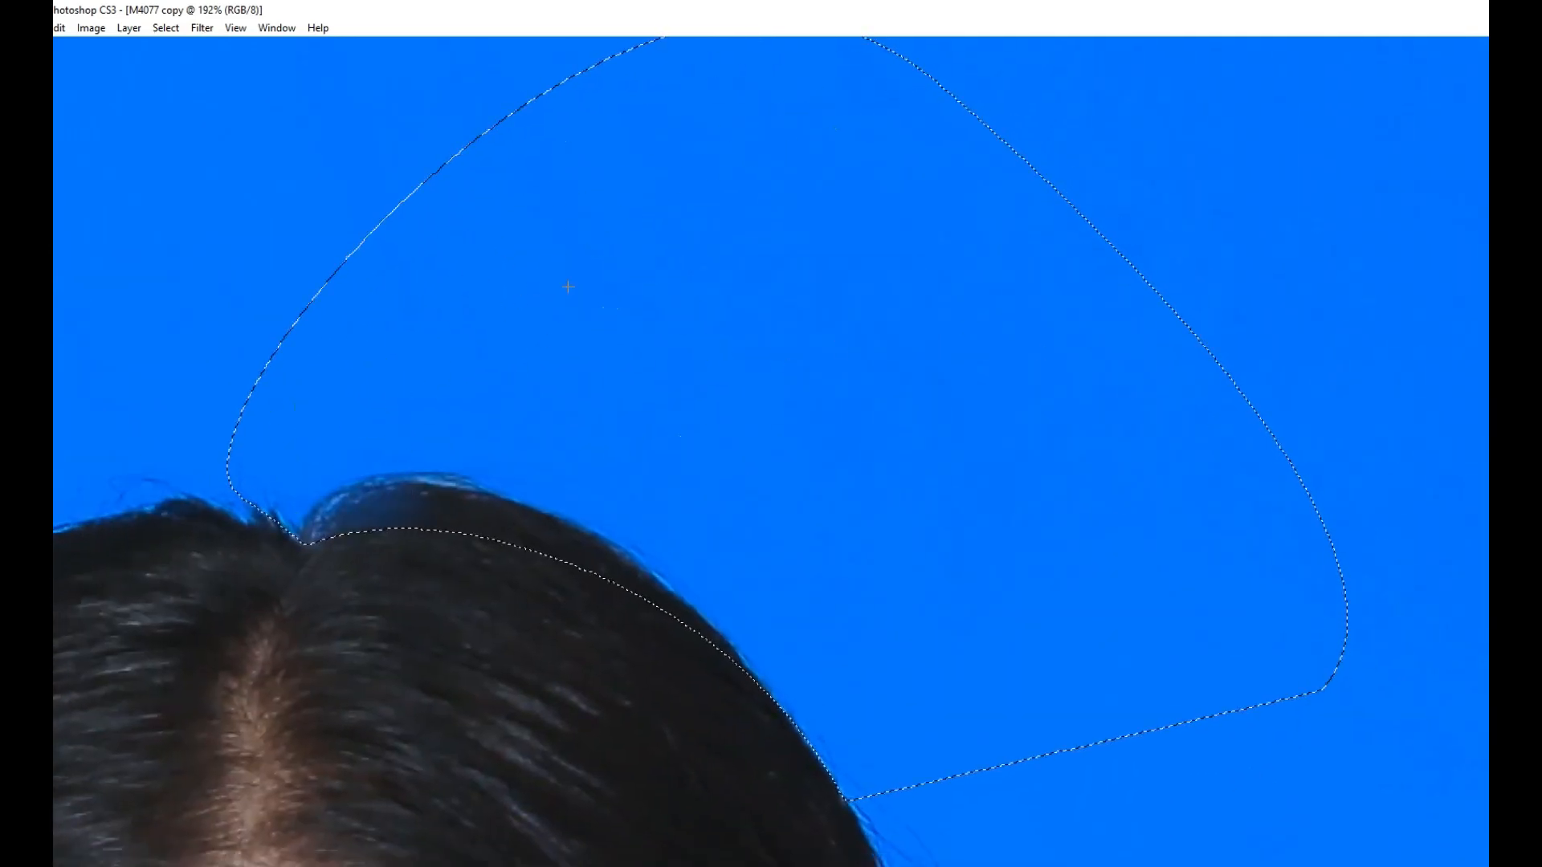
Clone clean blue backdrop over the raised hair beside the parting within the selection, redoing unsatisfactory strokes, and drop the selection.
{"action": "left_click", "coordinate": [499, 255], "text": "alt"}
{"action": "mouse_move", "coordinate": [346, 482]}
{"action": "left_mouse_down"}
{"action": "mouse_move", "coordinate": [291, 485]}
{"action": "mouse_move", "coordinate": [308, 523]}
{"action": "left_mouse_up"}
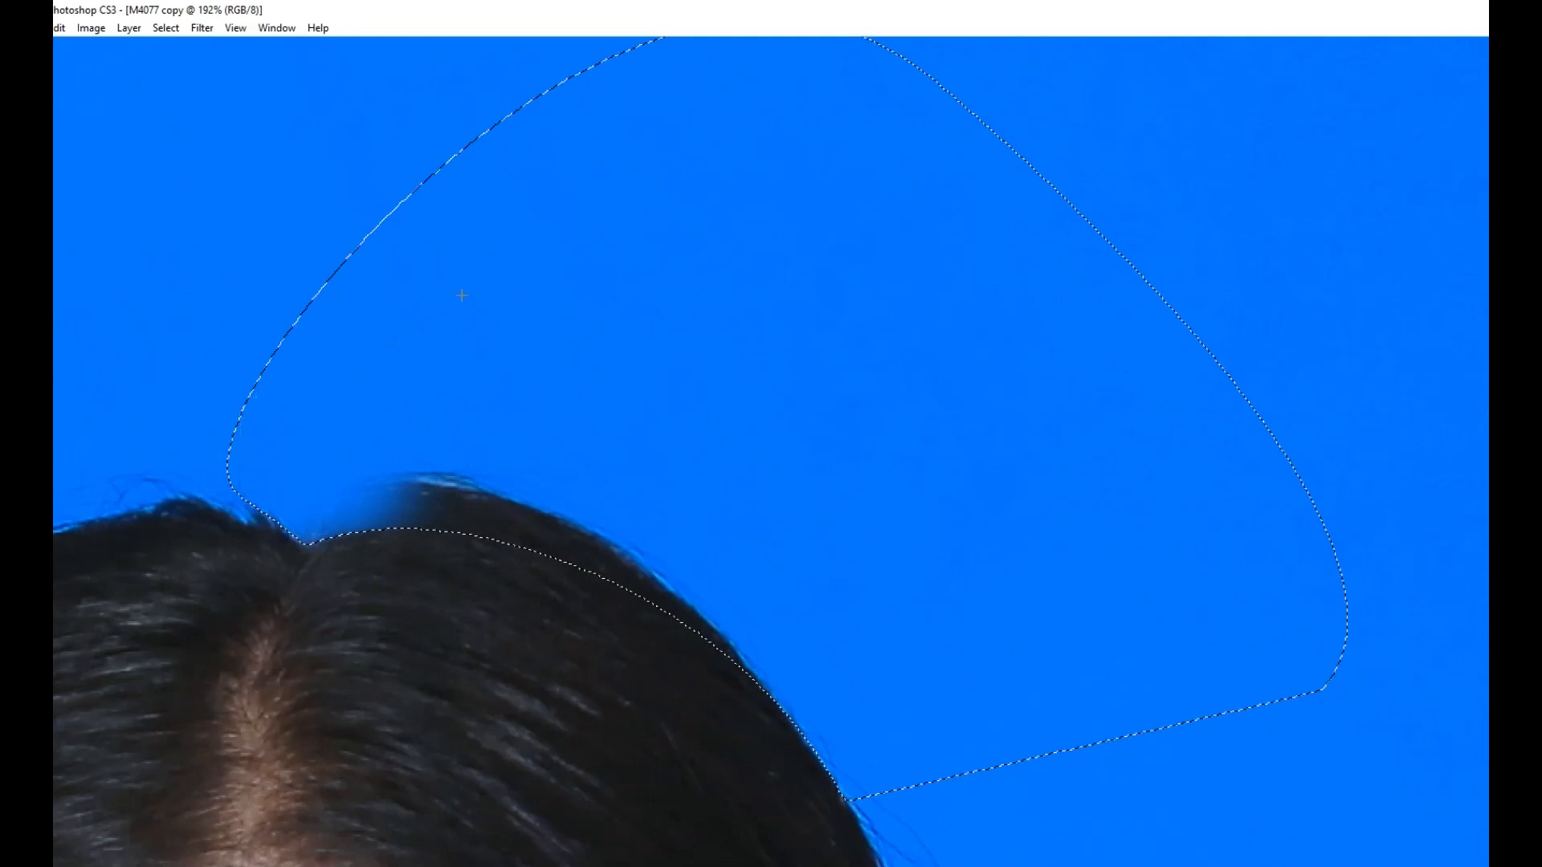
{"action": "mouse_move", "coordinate": [349, 437]}
{"action": "left_mouse_down"}
{"action": "mouse_move", "coordinate": [466, 487]}
{"action": "mouse_move", "coordinate": [428, 477]}
{"action": "mouse_move", "coordinate": [495, 447]}
{"action": "mouse_move", "coordinate": [715, 541]}
{"action": "mouse_move", "coordinate": [699, 566]}
{"action": "left_mouse_up"}
{"action": "key", "text": "ctrl+alt+z"}
{"action": "key", "text": "ctrl+alt+z"}
{"action": "left_click", "coordinate": [547, 354], "text": "alt"}
{"action": "key", "text": "ctrl+d"}
{"action": "key", "text": "ctrl+z"}
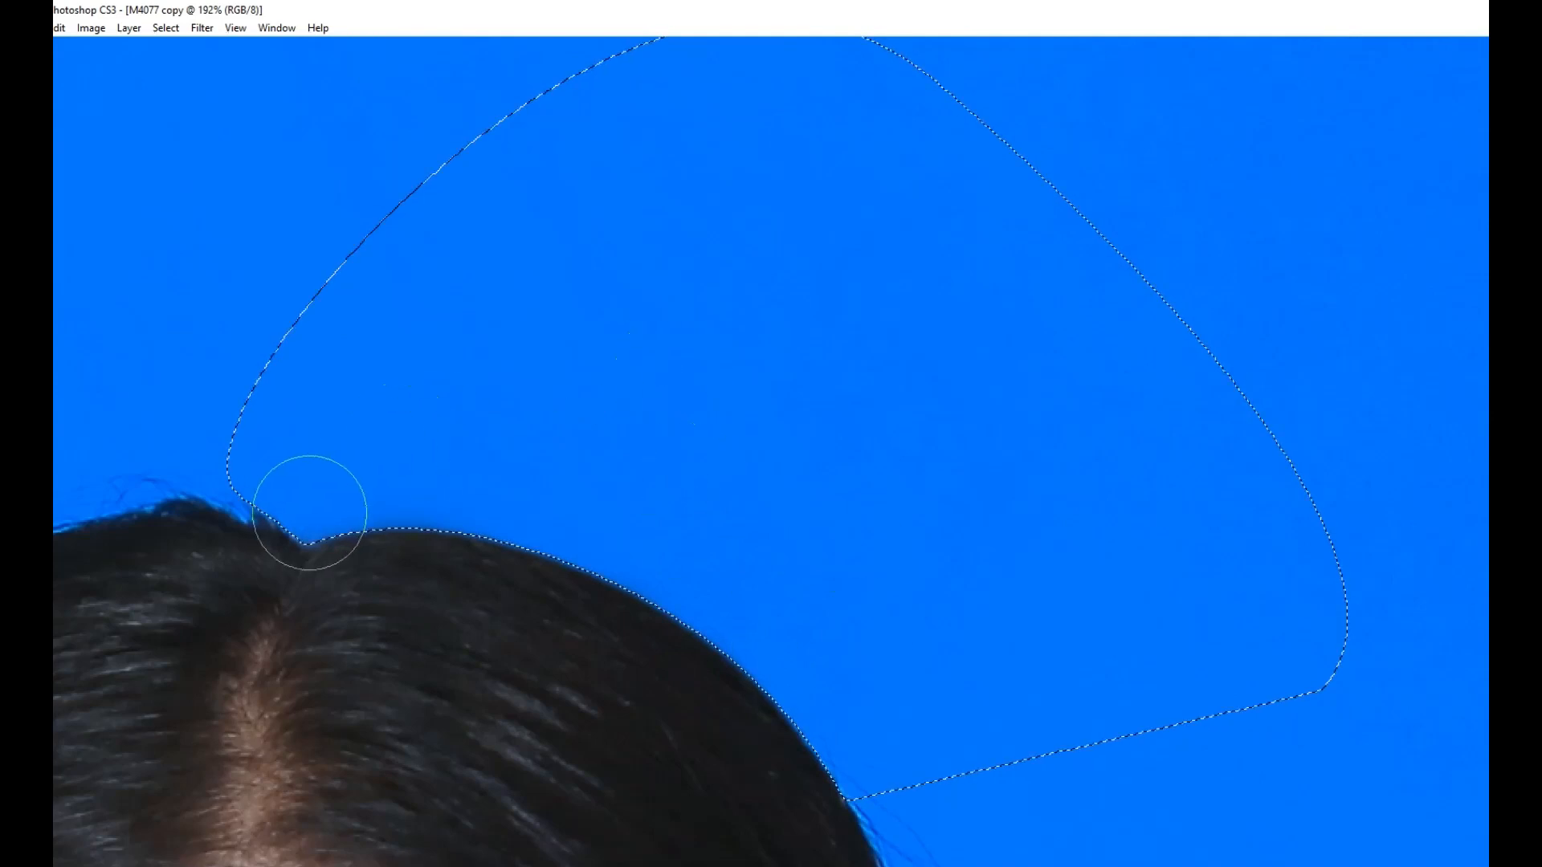
{"action": "key", "text": "ctrl+d"}
Outline the left-hand crown and adjoining backdrop with a Pen path, convert it to a selection and feather it.
{"action": "key", "text": "ctrl+alt+0"}
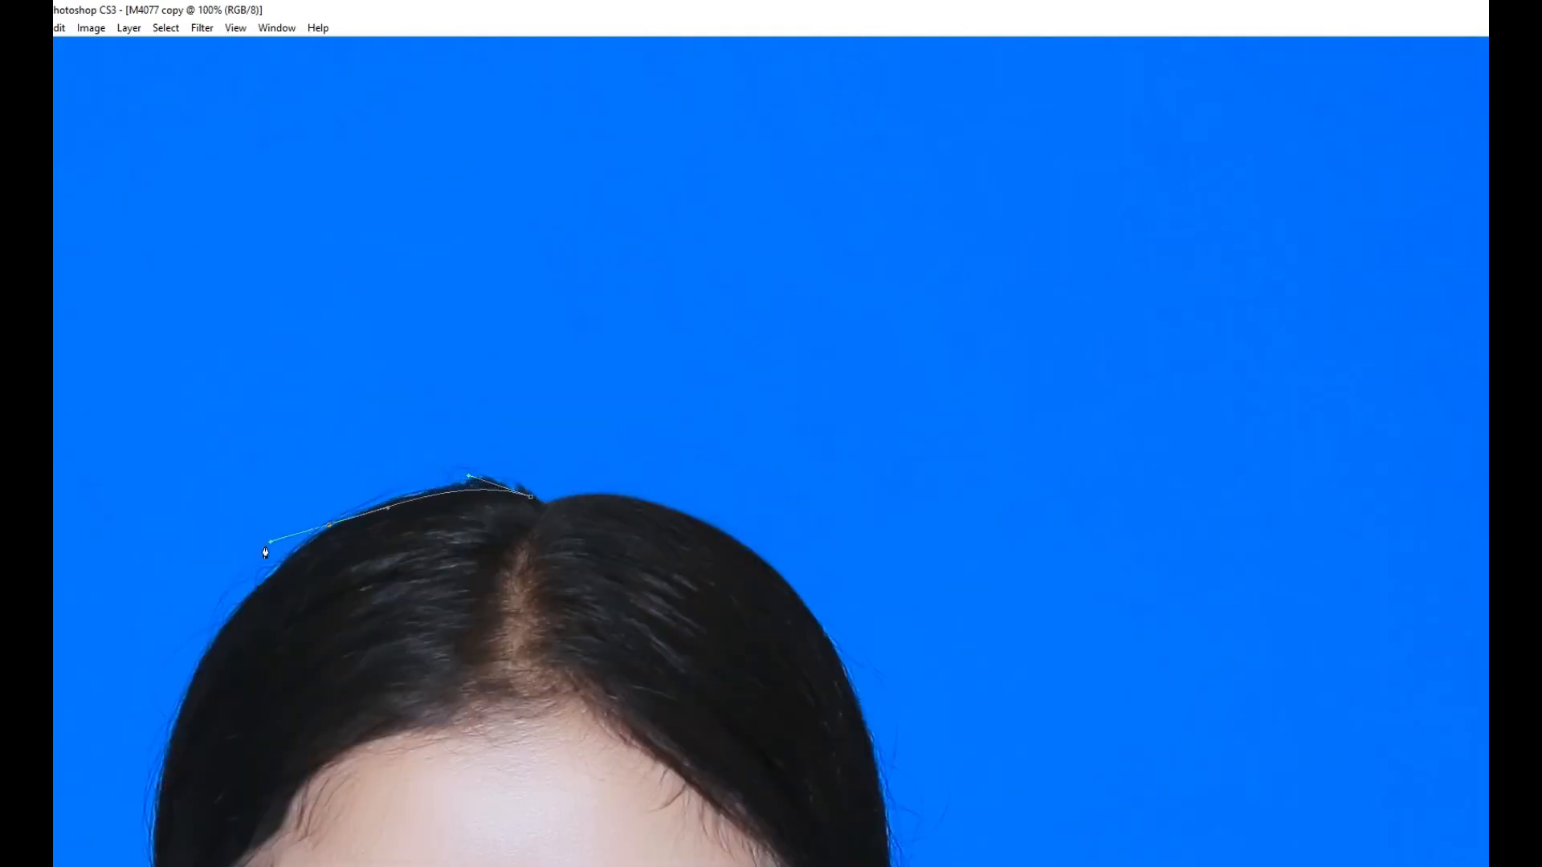
{"action": "left_click", "coordinate": [201, 657]}
{"action": "left_click_drag", "start_coordinate": [189, 598], "coordinate": [154, 672]}
{"action": "left_click_drag", "start_coordinate": [195, 396], "coordinate": [540, 262]}
{"action": "left_click_drag", "start_coordinate": [827, 316], "coordinate": [868, 408]}
{"action": "left_click", "coordinate": [861, 444]}
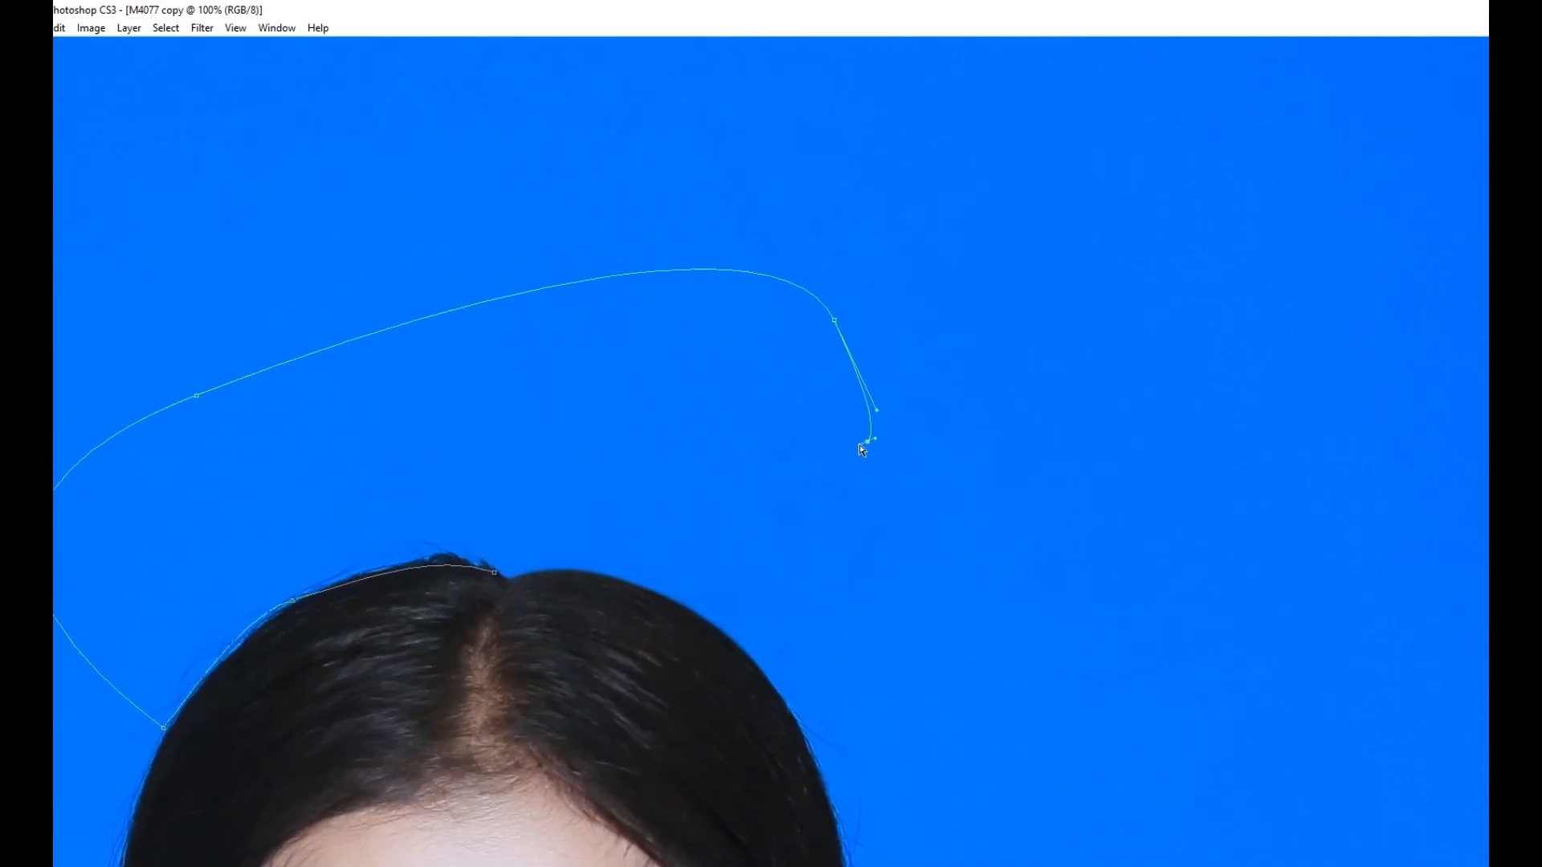
{"action": "key", "text": "ctrl+Return"}
{"action": "key", "text": "ctrl+alt+d"}
{"action": "key", "text": "Return"}
Clone clean blue backdrop over the stray hairs along the left-hand crown and drop the selection.
{"action": "key", "text": "b"}
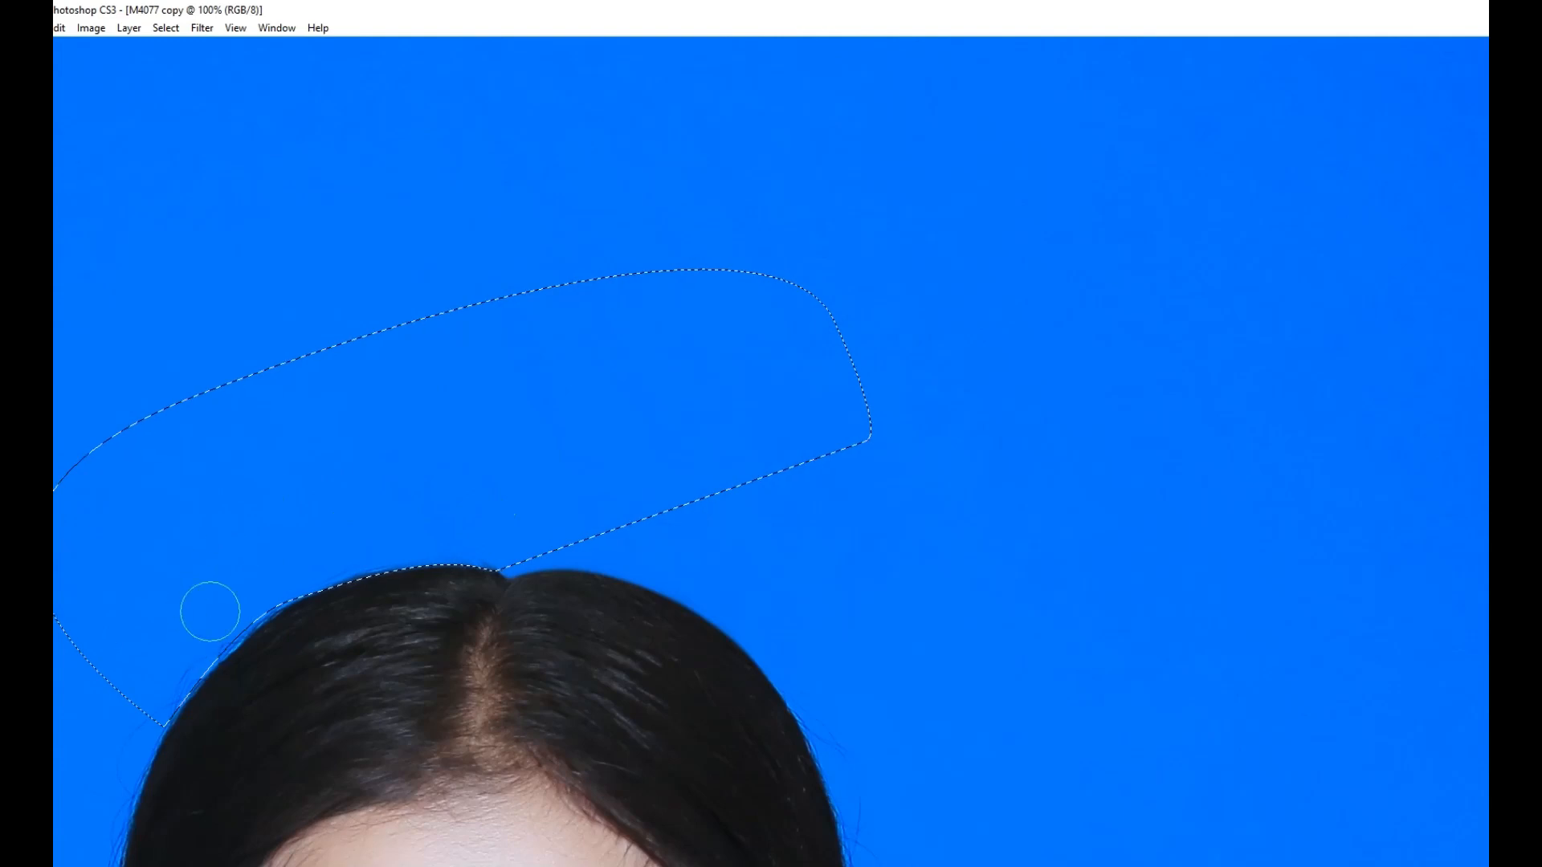
{"action": "left_click", "coordinate": [404, 471], "text": "alt"}
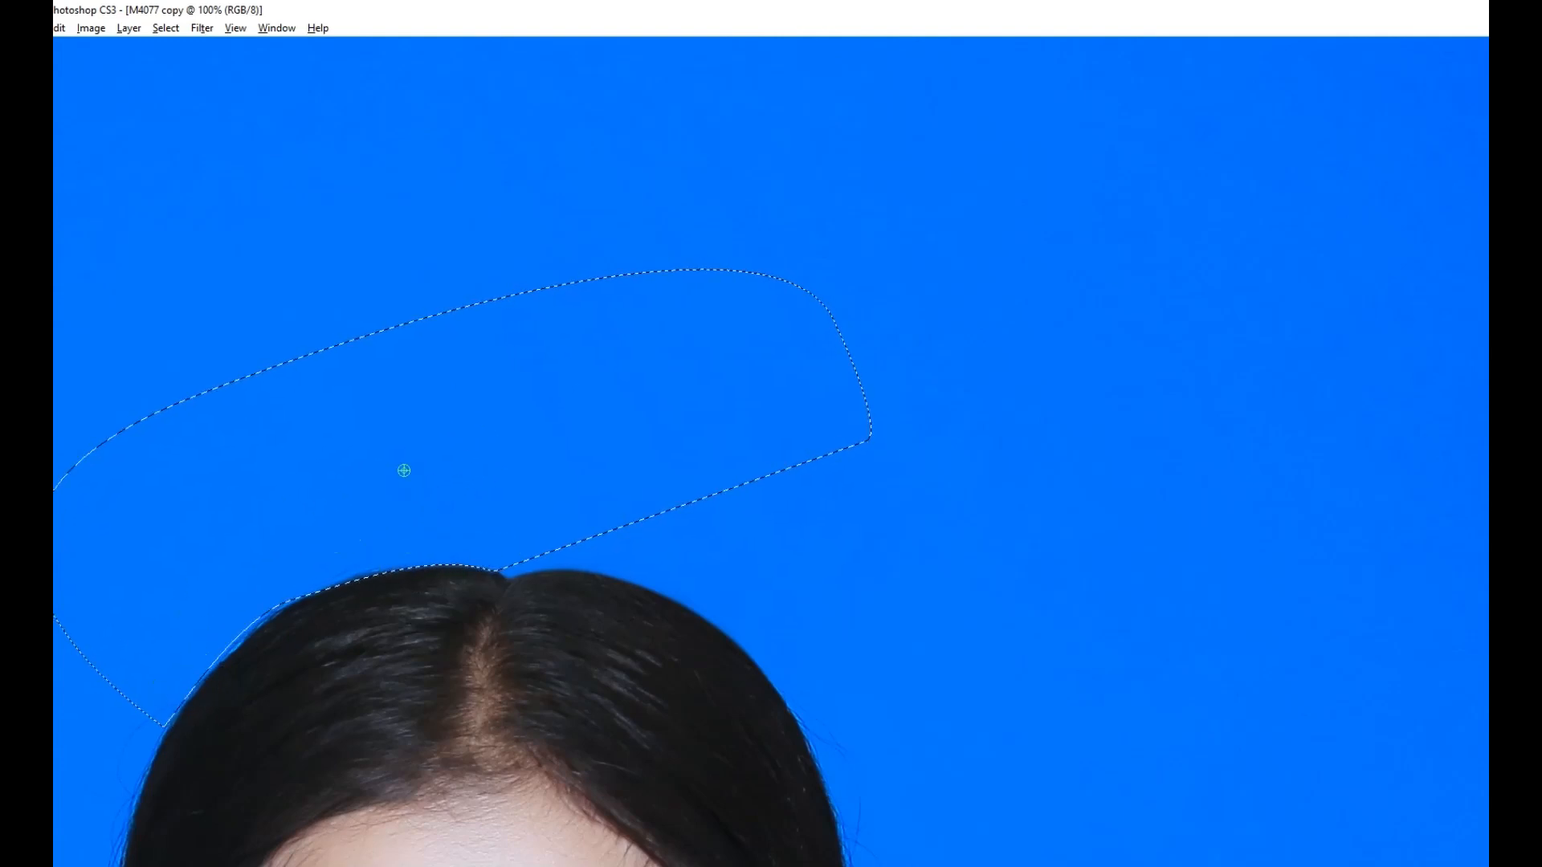
{"action": "mouse_move", "coordinate": [357, 552]}
{"action": "left_mouse_down"}
{"action": "mouse_move", "coordinate": [314, 561]}
{"action": "mouse_move", "coordinate": [298, 601]}
{"action": "mouse_move", "coordinate": [265, 581]}
{"action": "left_mouse_up"}
{"action": "key", "text": "ctrl+d"}
Examine the cleaned hair outline in the whole portrait and at closer range.
{"action": "key", "text": "ctrl+minus"}
{"action": "key", "text": "ctrl+minus"}
{"action": "key", "text": "ctrl+plus"}
{"action": "key", "text": "ctrl+minus"}
{"action": "key", "text": "ctrl+minus"}
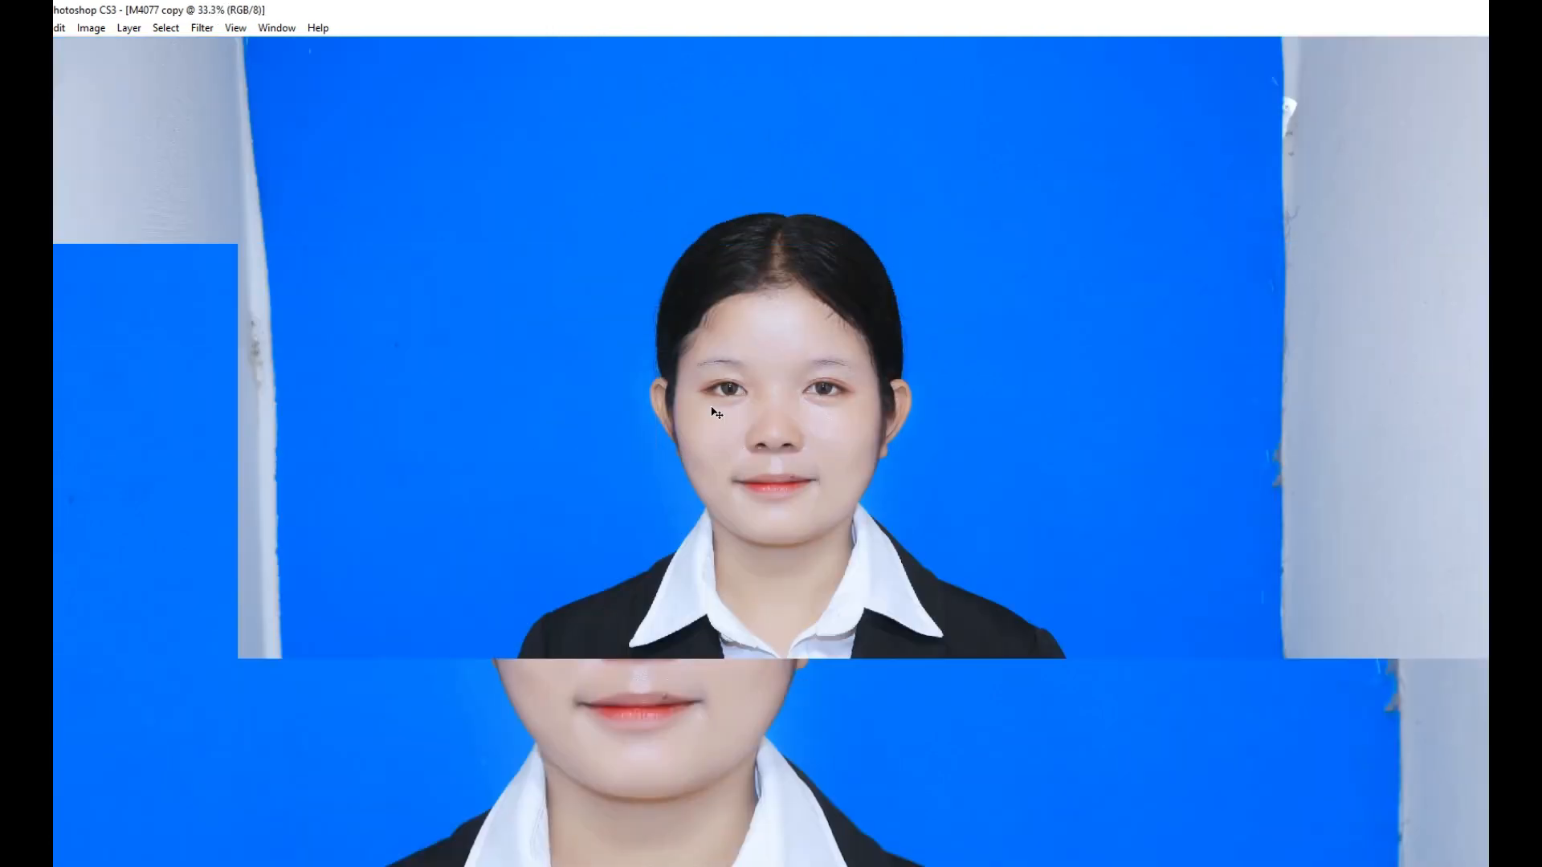
{"action": "key", "text": "ctrl+plus"}
{"action": "key", "text": "ctrl+plus"}
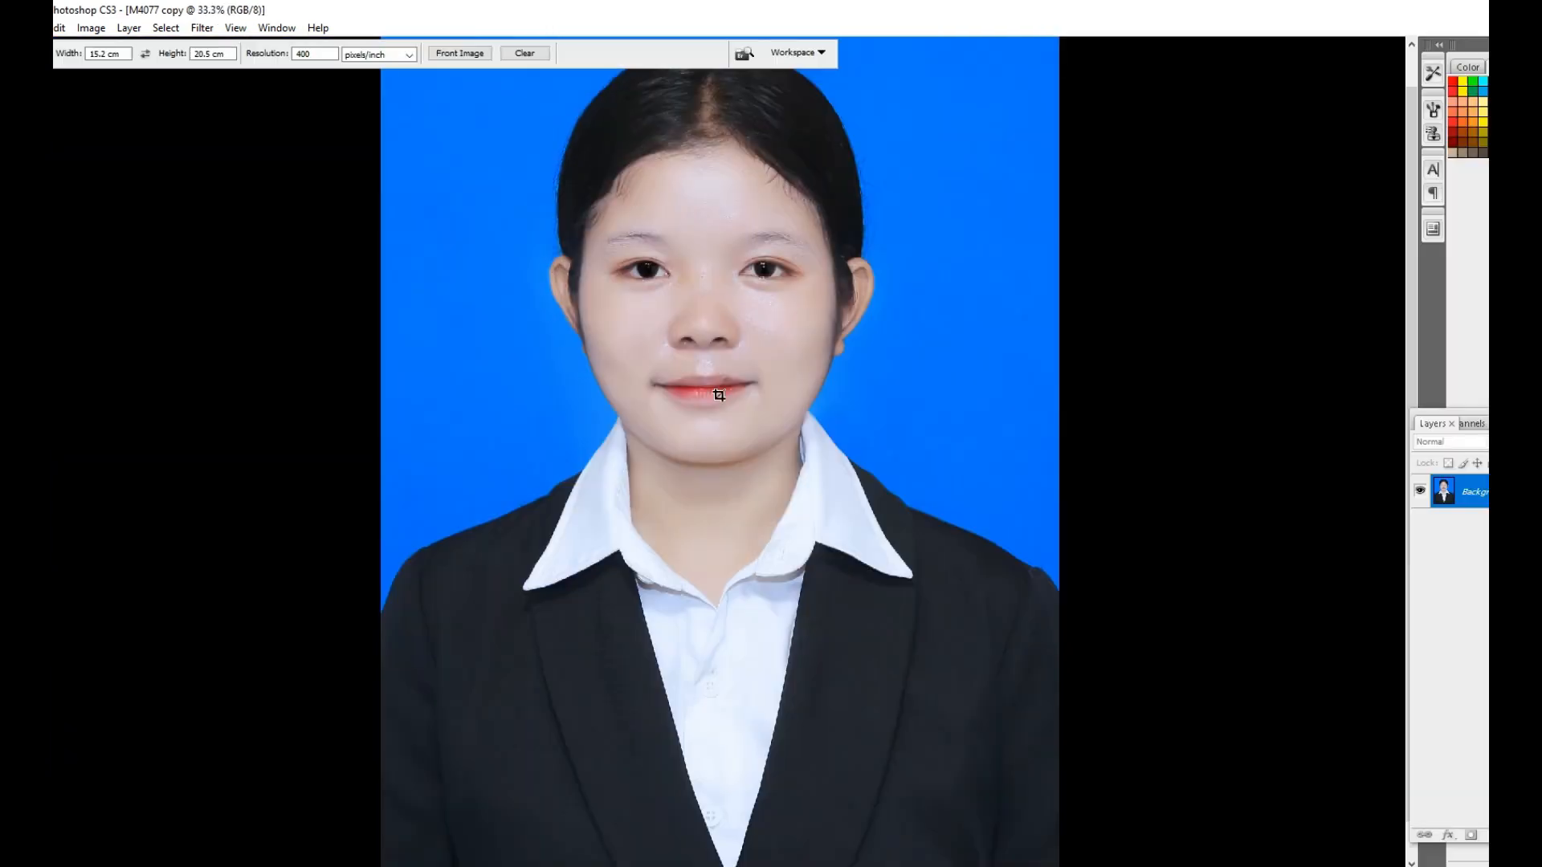
Compare the cropped, retouched portrait with the original photo and inspect its overall composition.
{"action": "key", "text": "ctrl+plus"}
{"action": "scroll", "coordinate": [706, 365], "scroll_direction": "down", "scroll_amount": 3}
{"action": "key", "text": "f"}
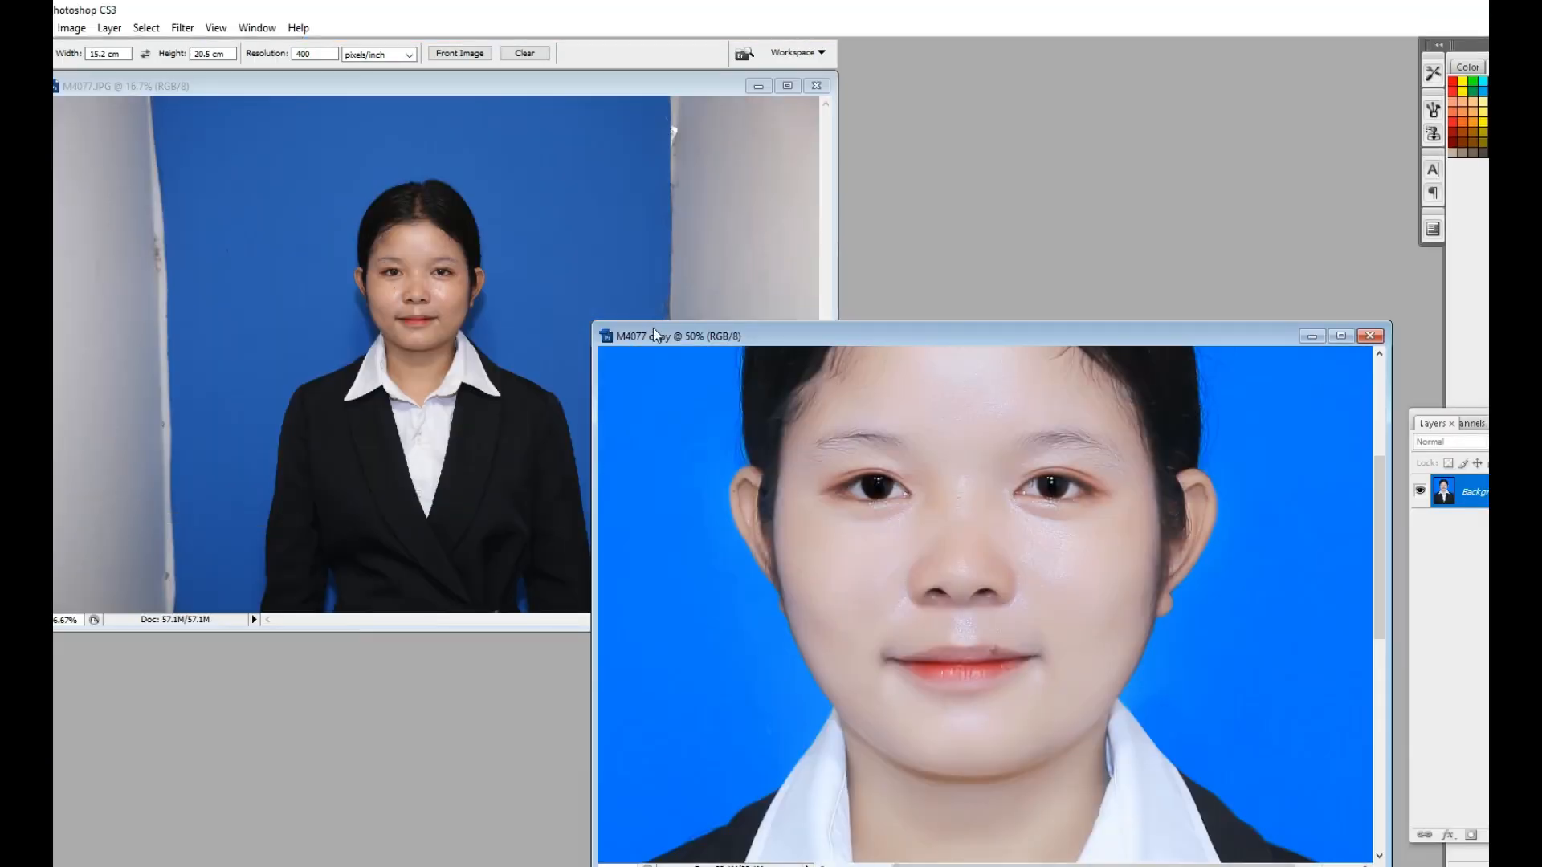
{"action": "key", "text": "f"}
{"action": "key", "text": "ctrl+minus"}
{"action": "key", "text": "ctrl+minus"}
{"action": "key", "text": "ctrl+minus"}
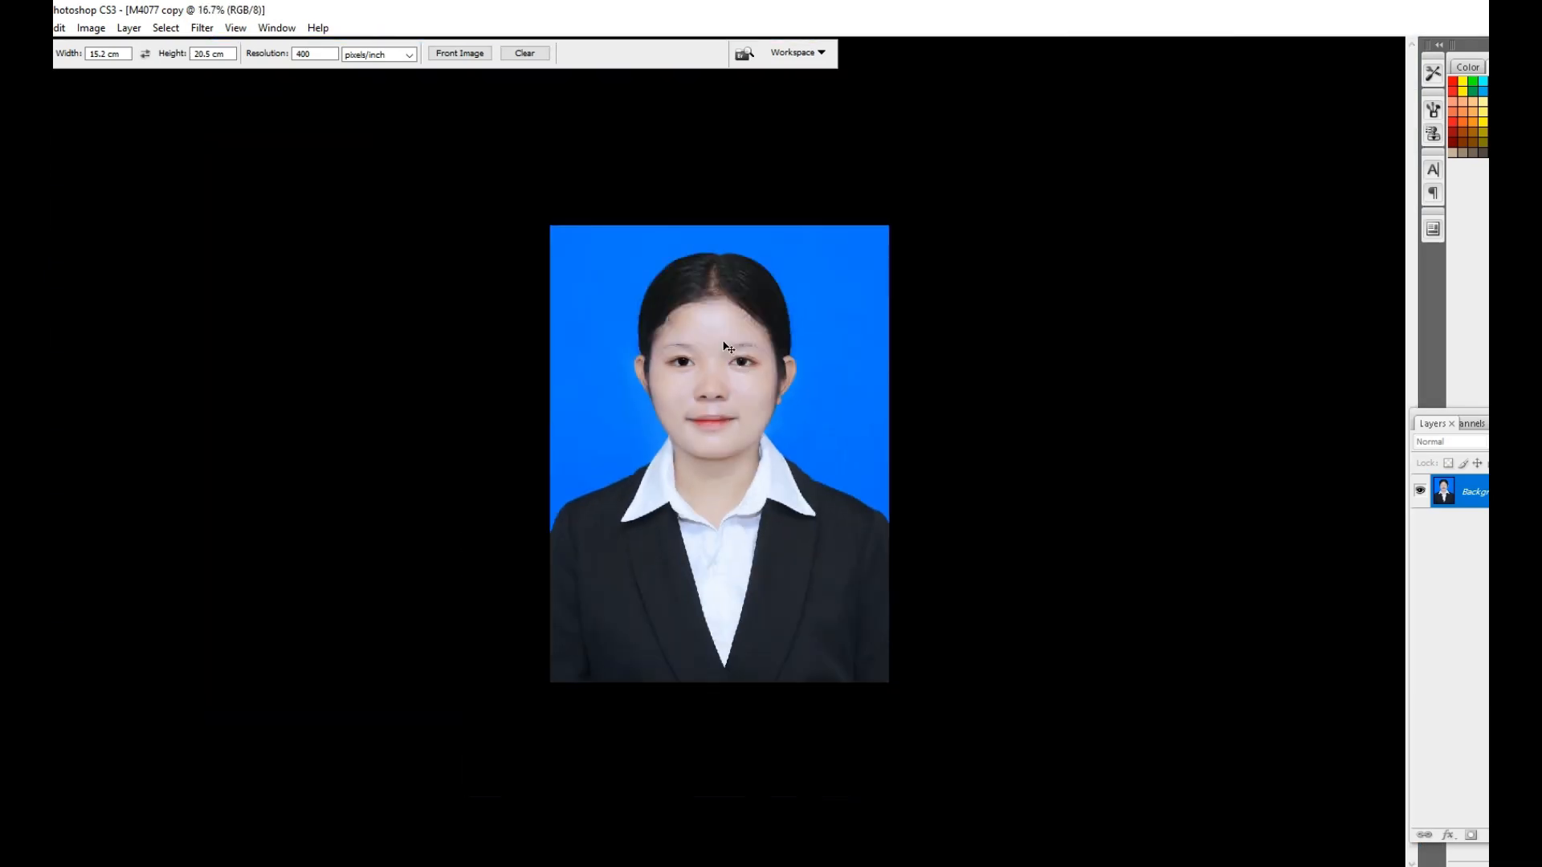
Refine the contours of the neck, collar and shoulders with the Liquify filter and apply it.
{"action": "scroll", "coordinate": [763, 602], "scroll_direction": "up", "scroll_amount": 3}
{"action": "key", "text": "ctrl+shift+x"}
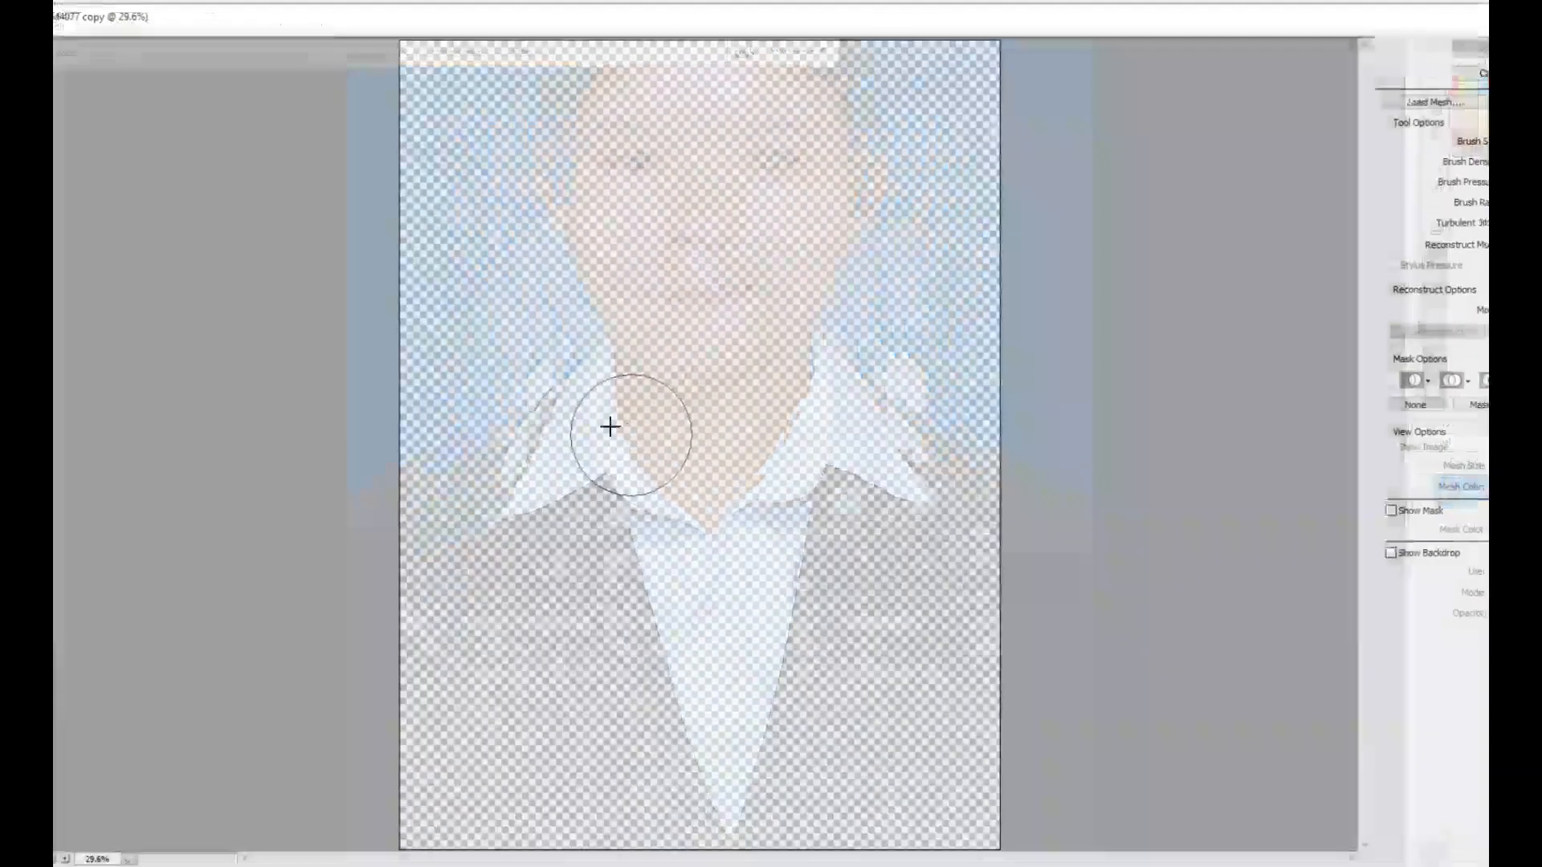
{"action": "left_click_drag", "start_coordinate": [916, 541], "coordinate": [862, 506]}
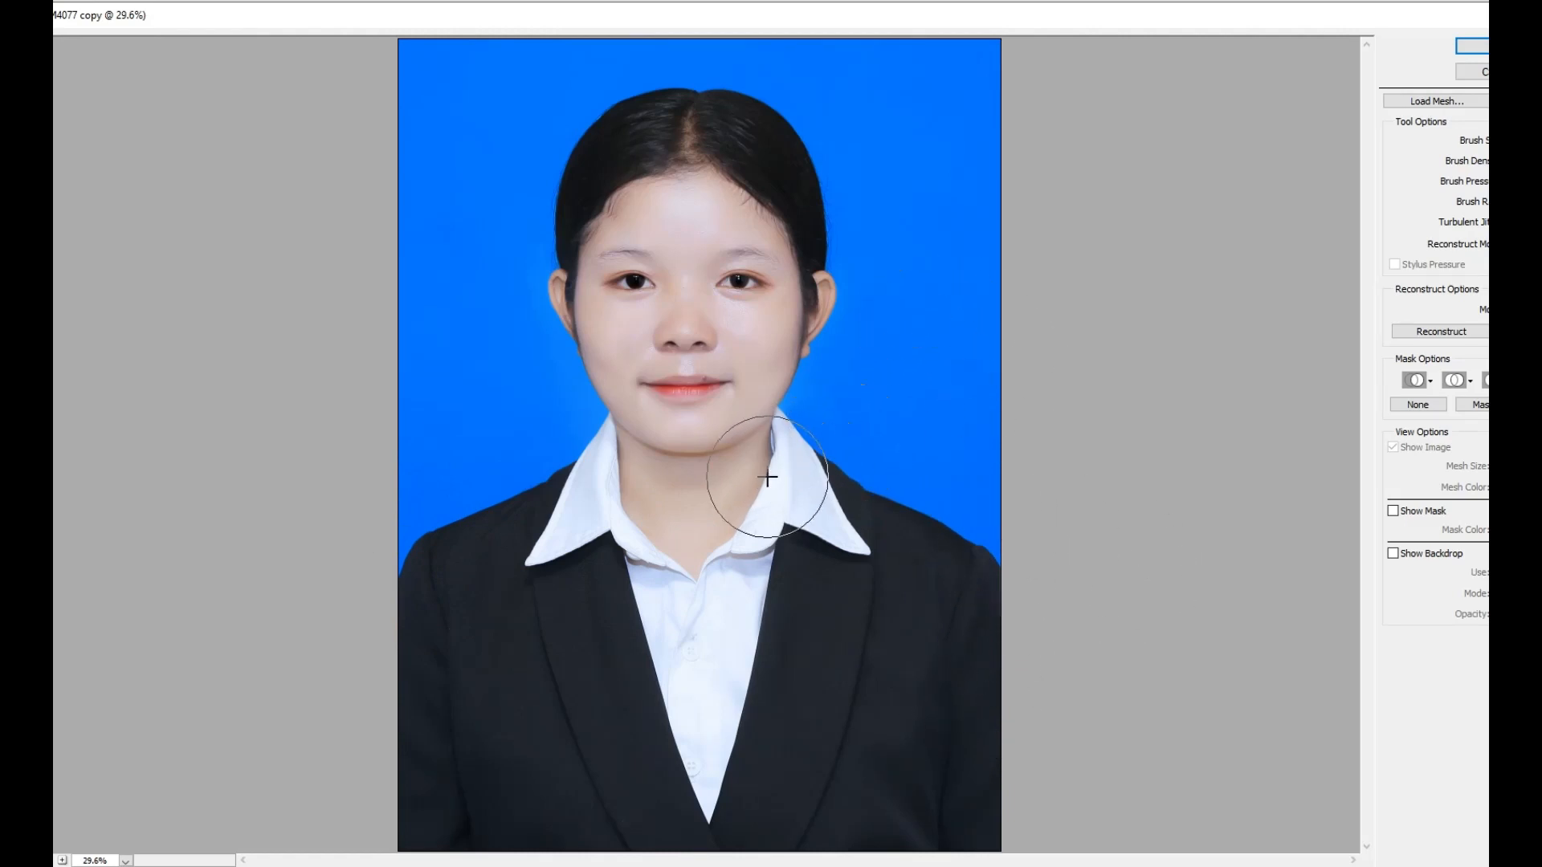
{"action": "key", "text": "Return"}
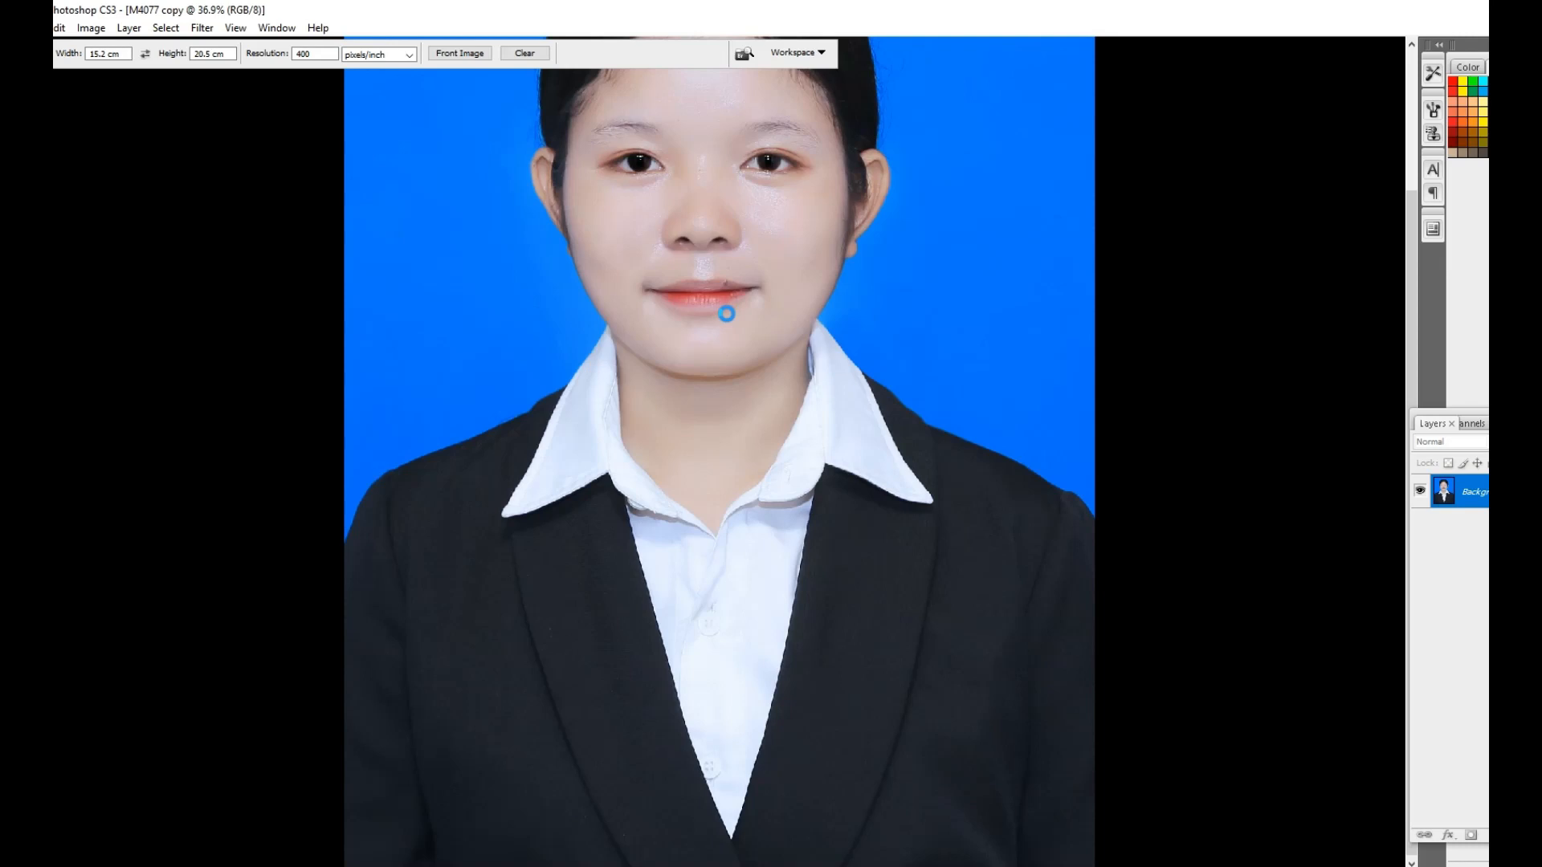
Inspect the whole retouched portrait at 12.5% and bring it into view beside the original photo.
{"action": "key", "text": "ctrl+minus"}
{"action": "key", "text": "ctrl+minus"}
{"action": "key", "text": "ctrl+minus"}
{"action": "key", "text": "ctrl+minus"}
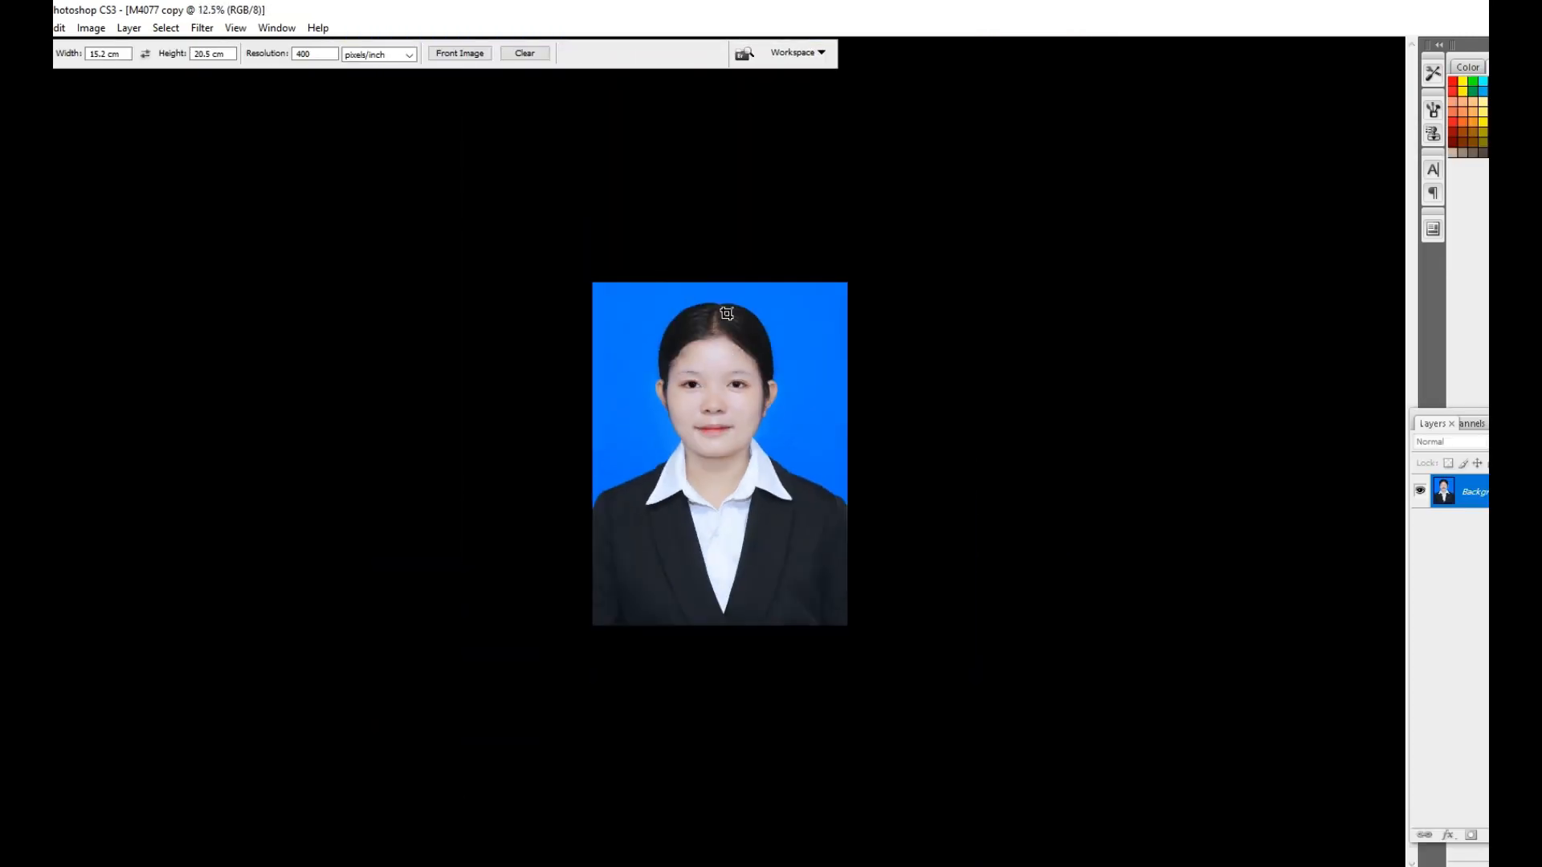
{"action": "key", "text": "f"}
{"action": "key", "text": "f"}
{"action": "key", "text": "f"}
Crop the original photo M4077.JPG around the head and torso to 15.2 × 20.5 cm at 400 pixels/inch.
{"action": "left_click", "coordinate": [431, 186]}
{"action": "key", "text": "Escape"}
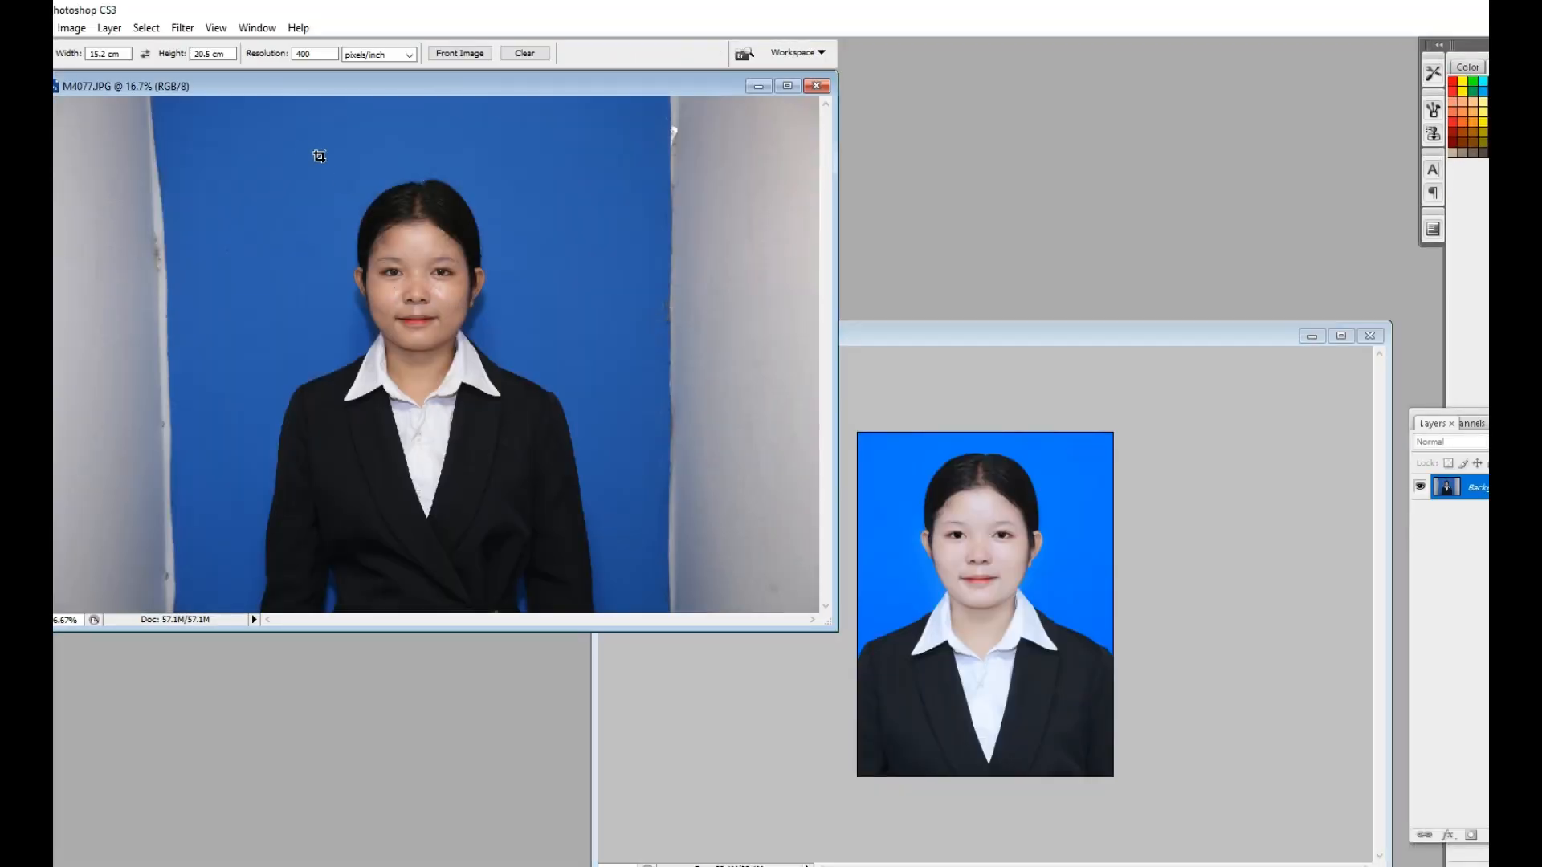
{"action": "left_click_drag", "start_coordinate": [660, 523], "coordinate": [660, 523]}
{"action": "left_click_drag", "start_coordinate": [533, 484], "coordinate": [531, 483]}
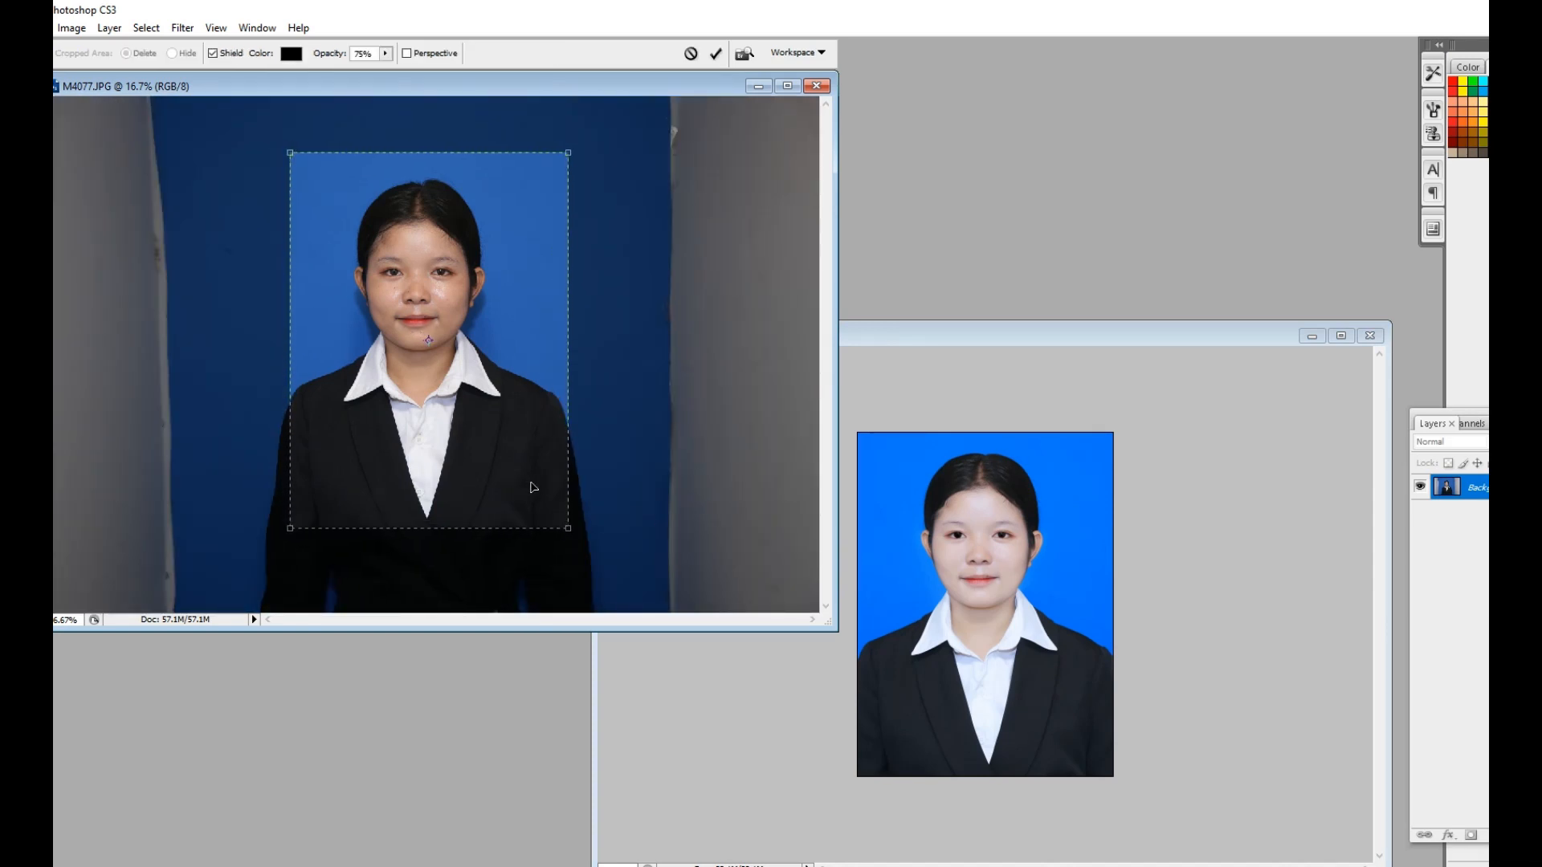
{"action": "key", "text": "Left"}
{"action": "key", "text": "Left"}
{"action": "key", "text": "Left"}
{"action": "key", "text": "Return"}
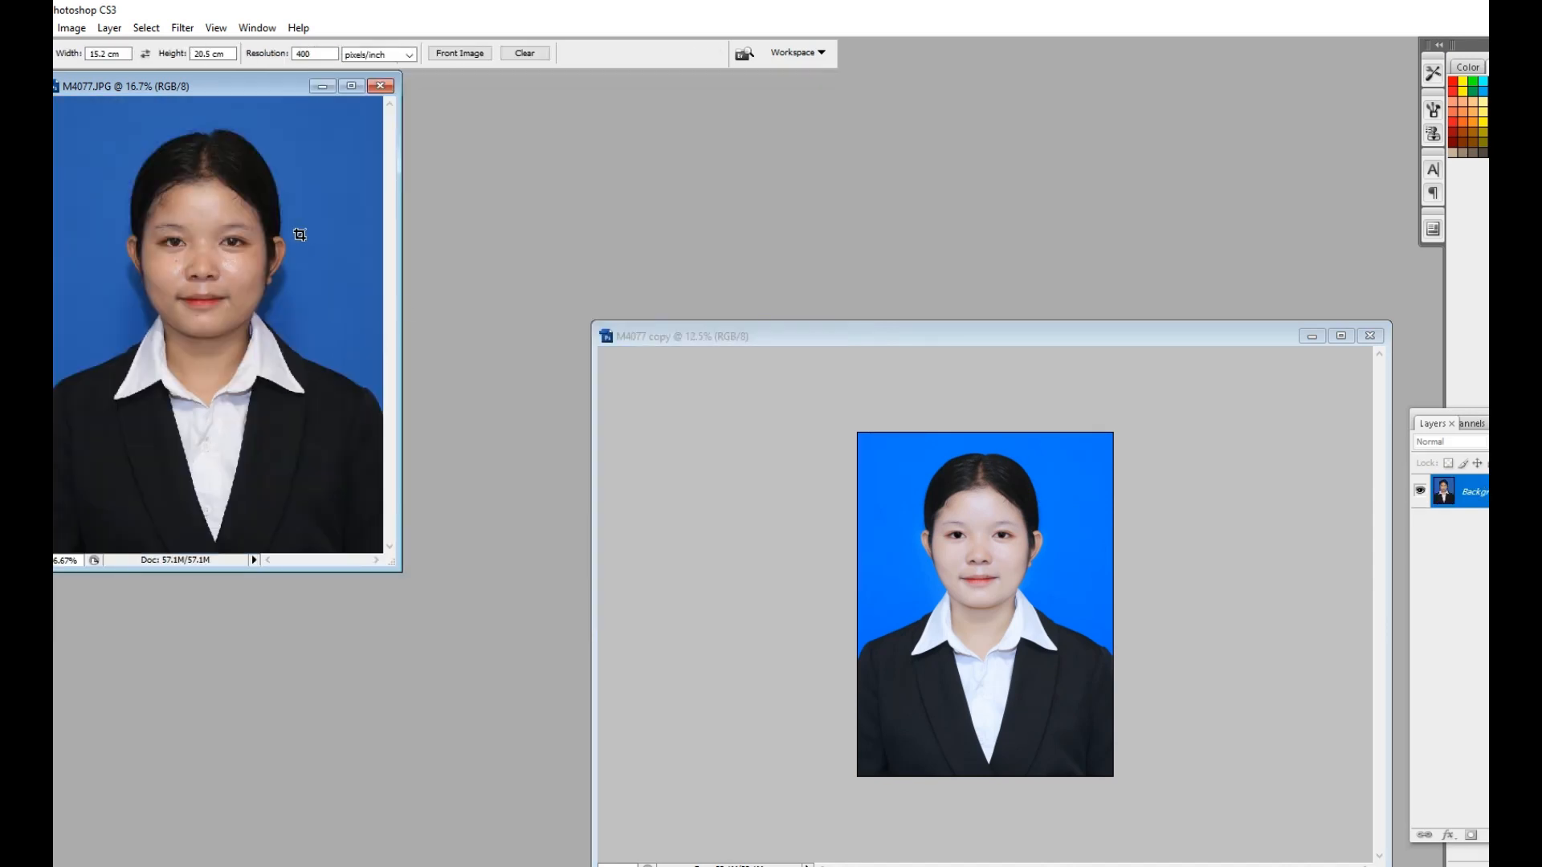
Arrange the original photo and the retouched copy side by side in separate windows, resizing the copy's window.
{"action": "left_click_drag", "start_coordinate": [726, 336], "coordinate": [540, 59]}
{"action": "key", "text": "f"}
{"action": "key", "text": "f"}
{"action": "key", "text": "f"}
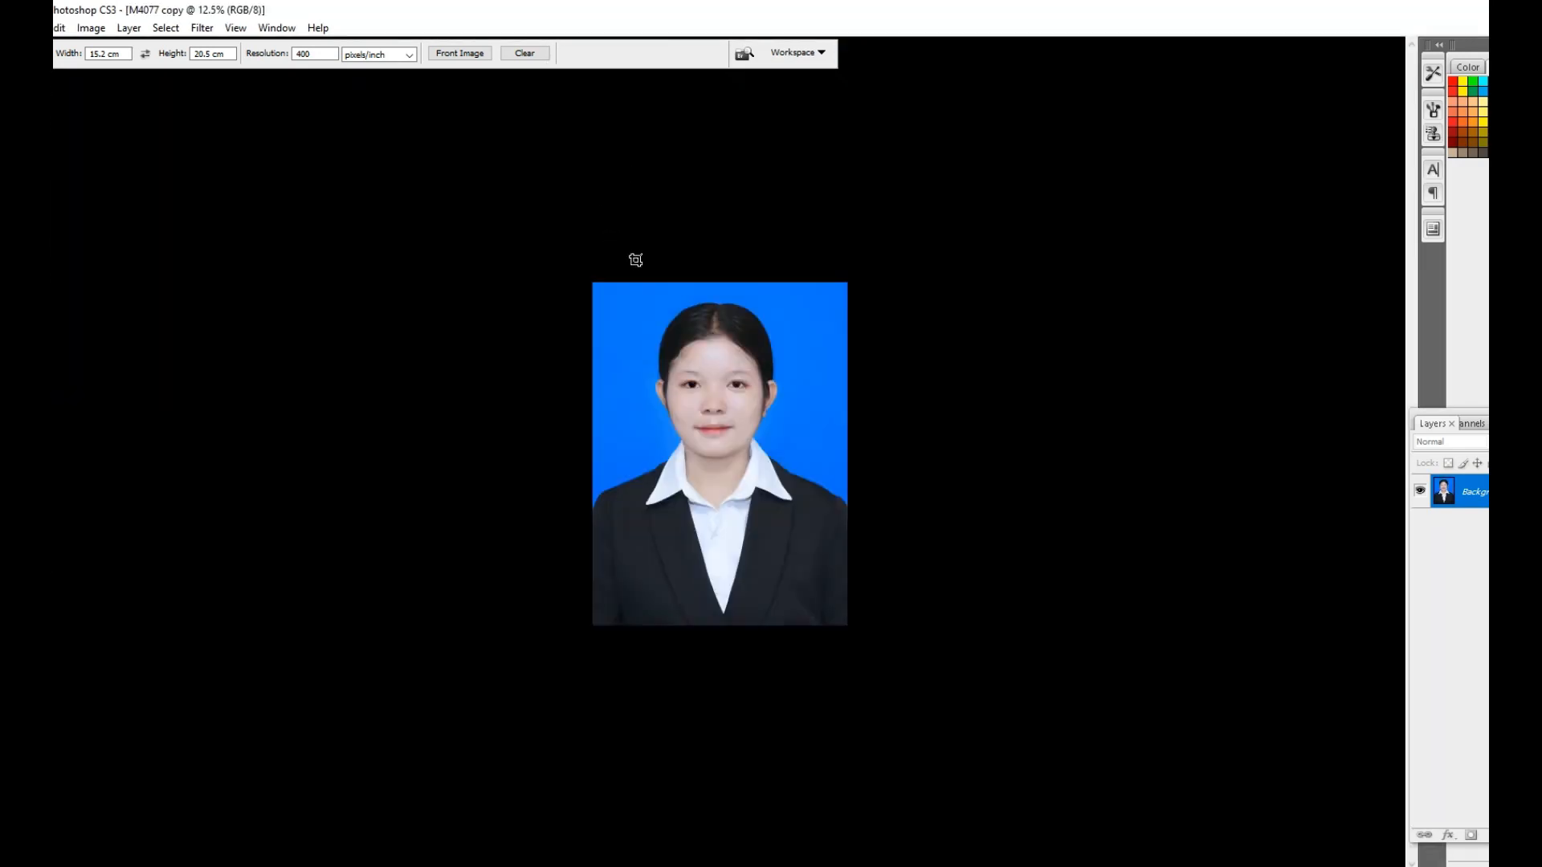
{"action": "key", "text": "f"}
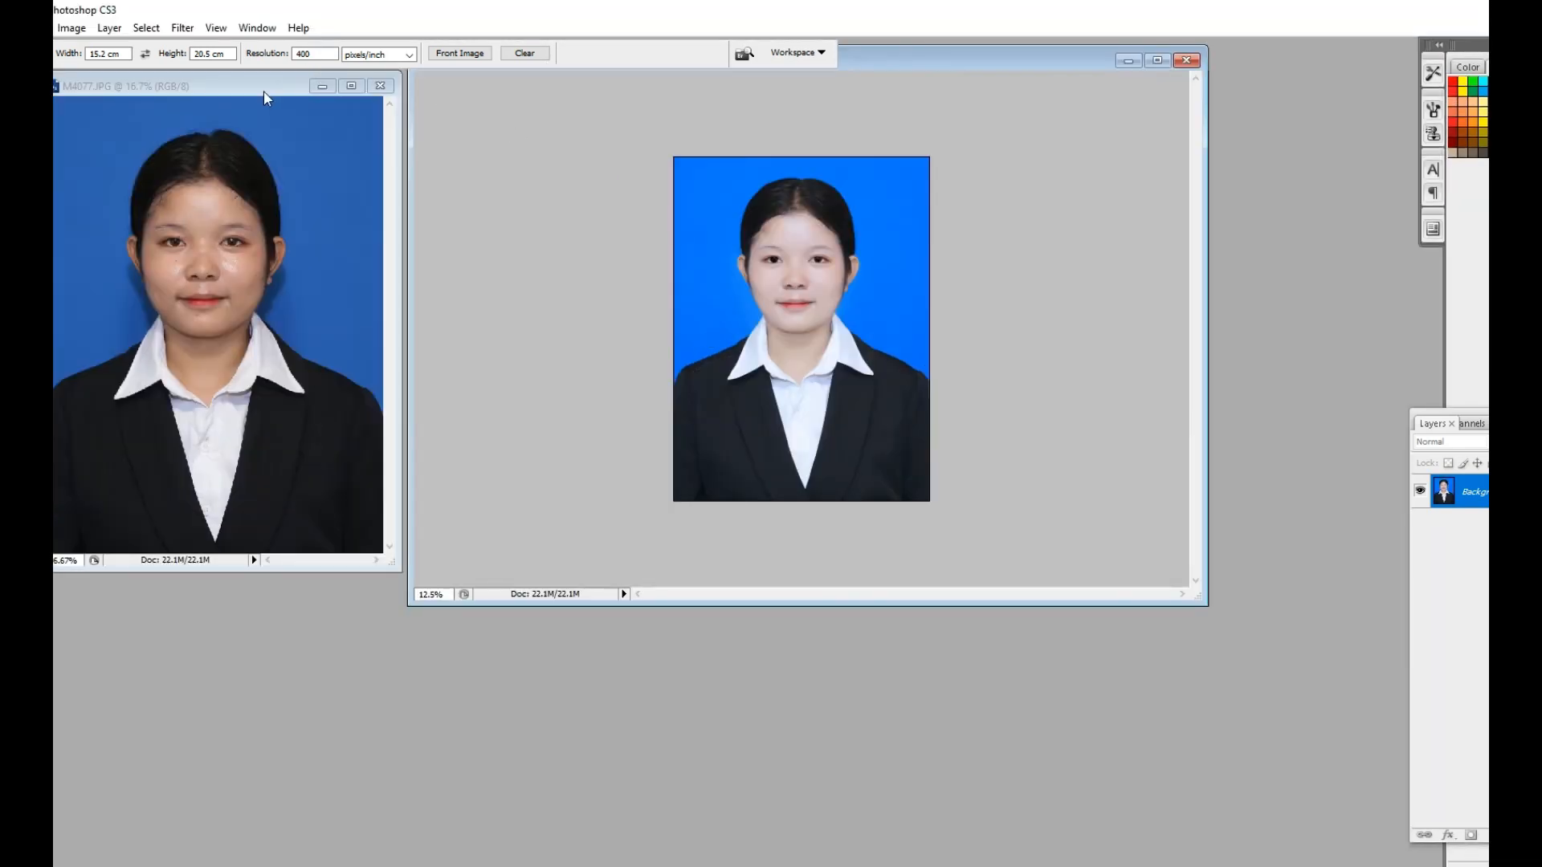
{"action": "left_click_drag", "start_coordinate": [263, 92], "coordinate": [418, 114]}
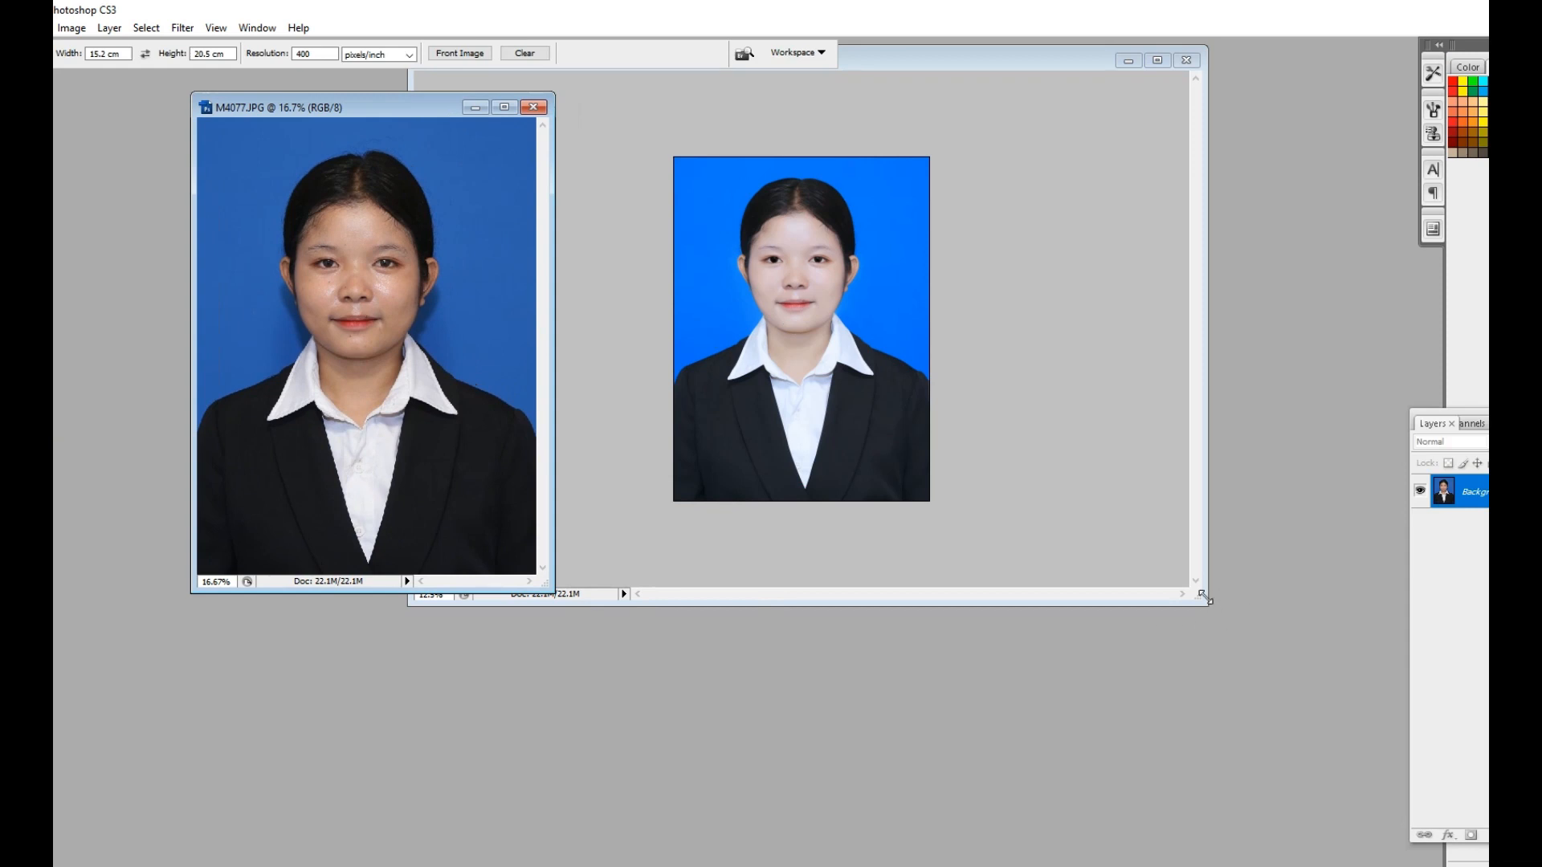
{"action": "left_click_drag", "start_coordinate": [1204, 598], "coordinate": [901, 592]}
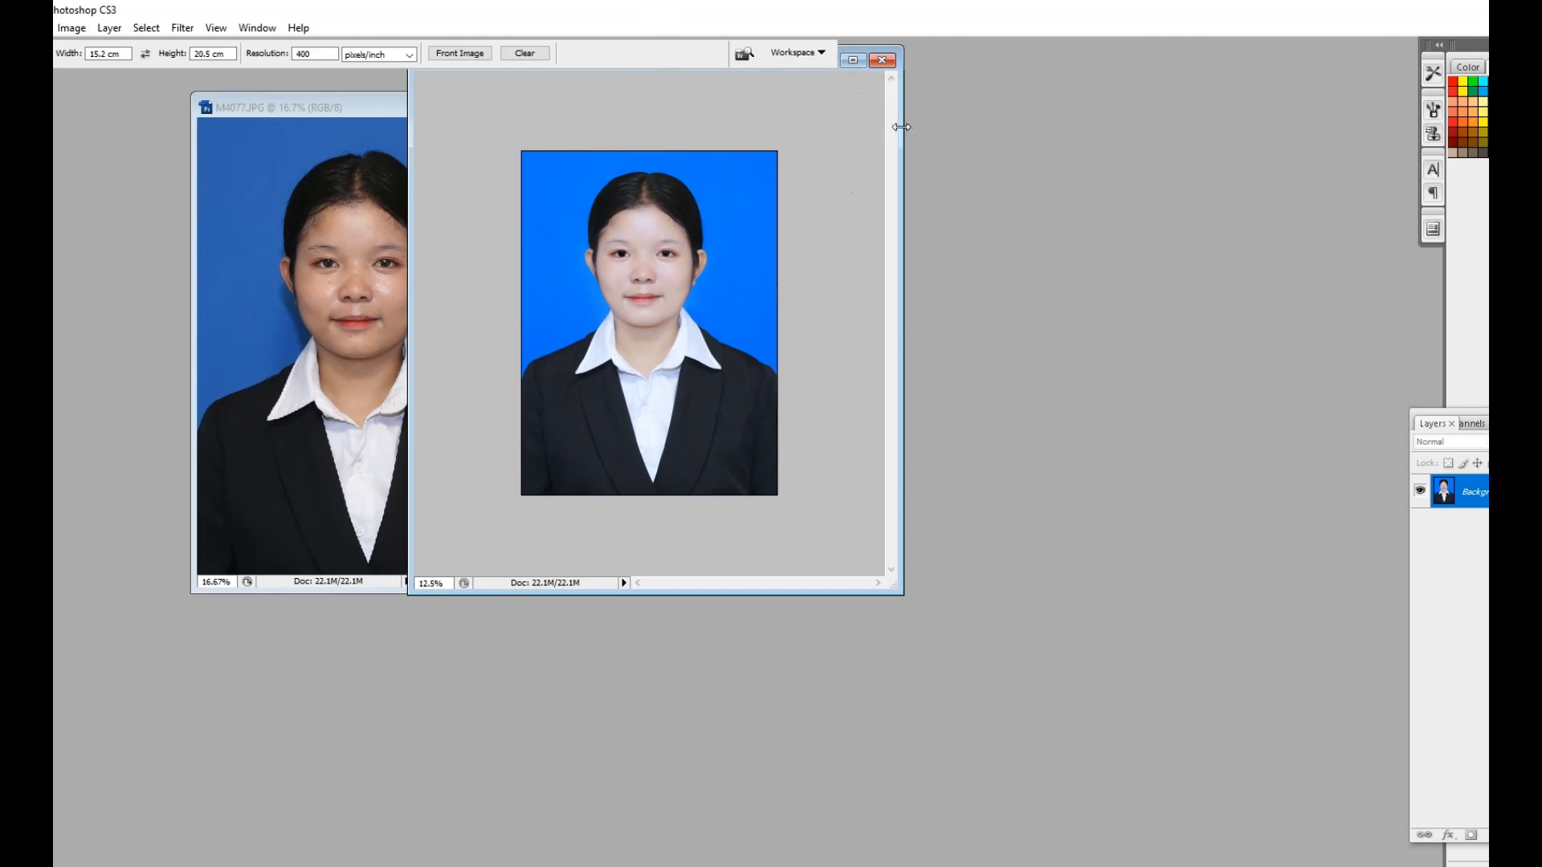
{"action": "left_click_drag", "start_coordinate": [901, 127], "coordinate": [1217, 128]}
{"action": "left_click_drag", "start_coordinate": [924, 60], "coordinate": [1066, 180]}
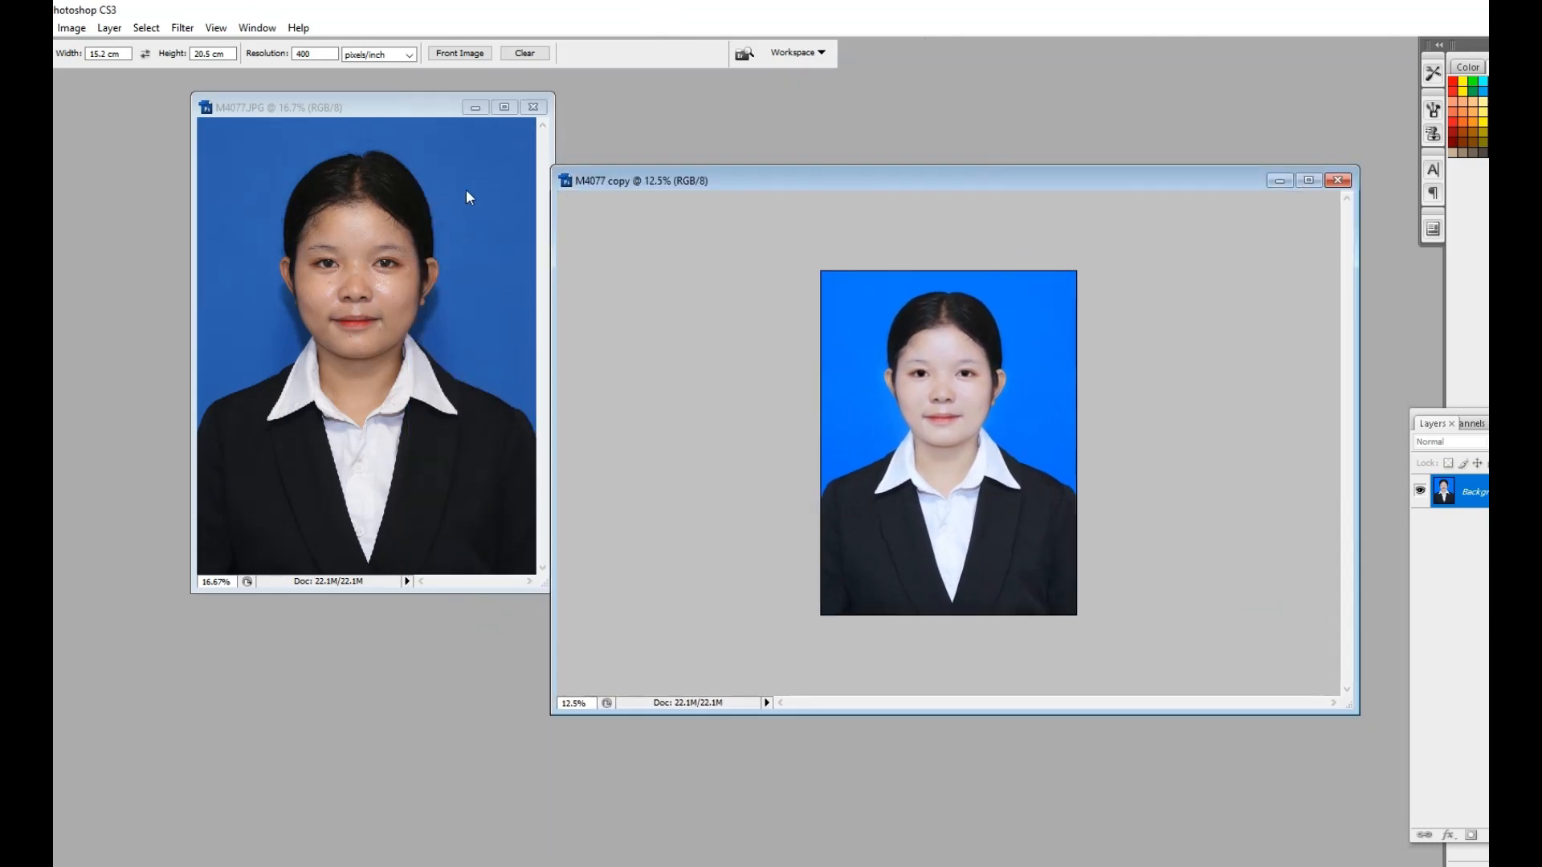
Magnify the original photo to 33.3%, enlarge its window and centre the face and collar in it.
{"action": "left_click", "coordinate": [466, 193]}
{"action": "key", "text": "ctrl+plus"}
{"action": "key", "text": "Escape"}
{"action": "key", "text": "ctrl+plus"}
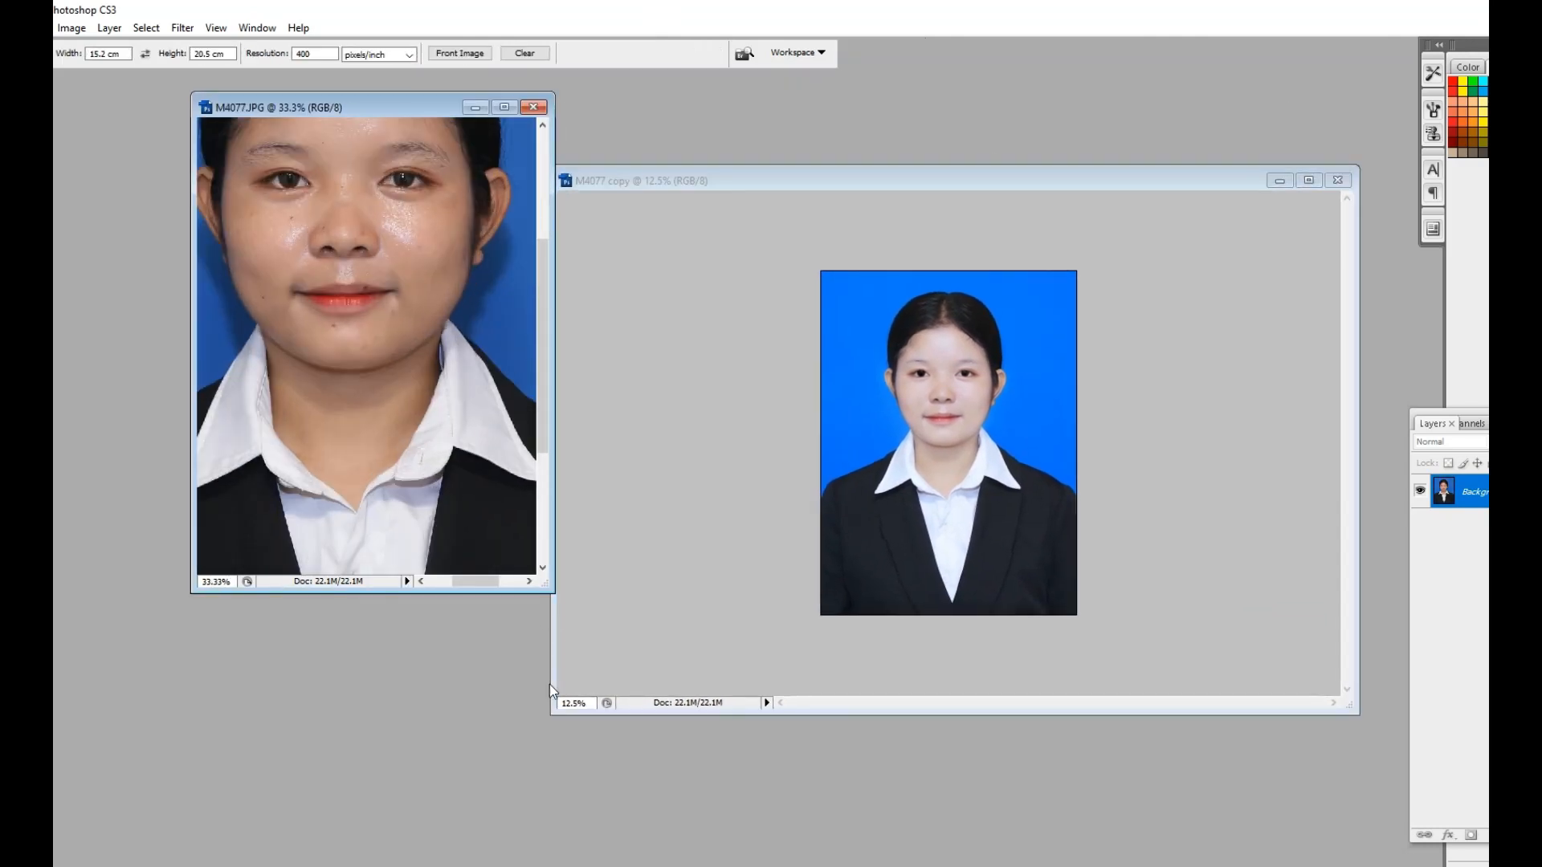
{"action": "left_click_drag", "start_coordinate": [190, 596], "coordinate": [52, 857]}
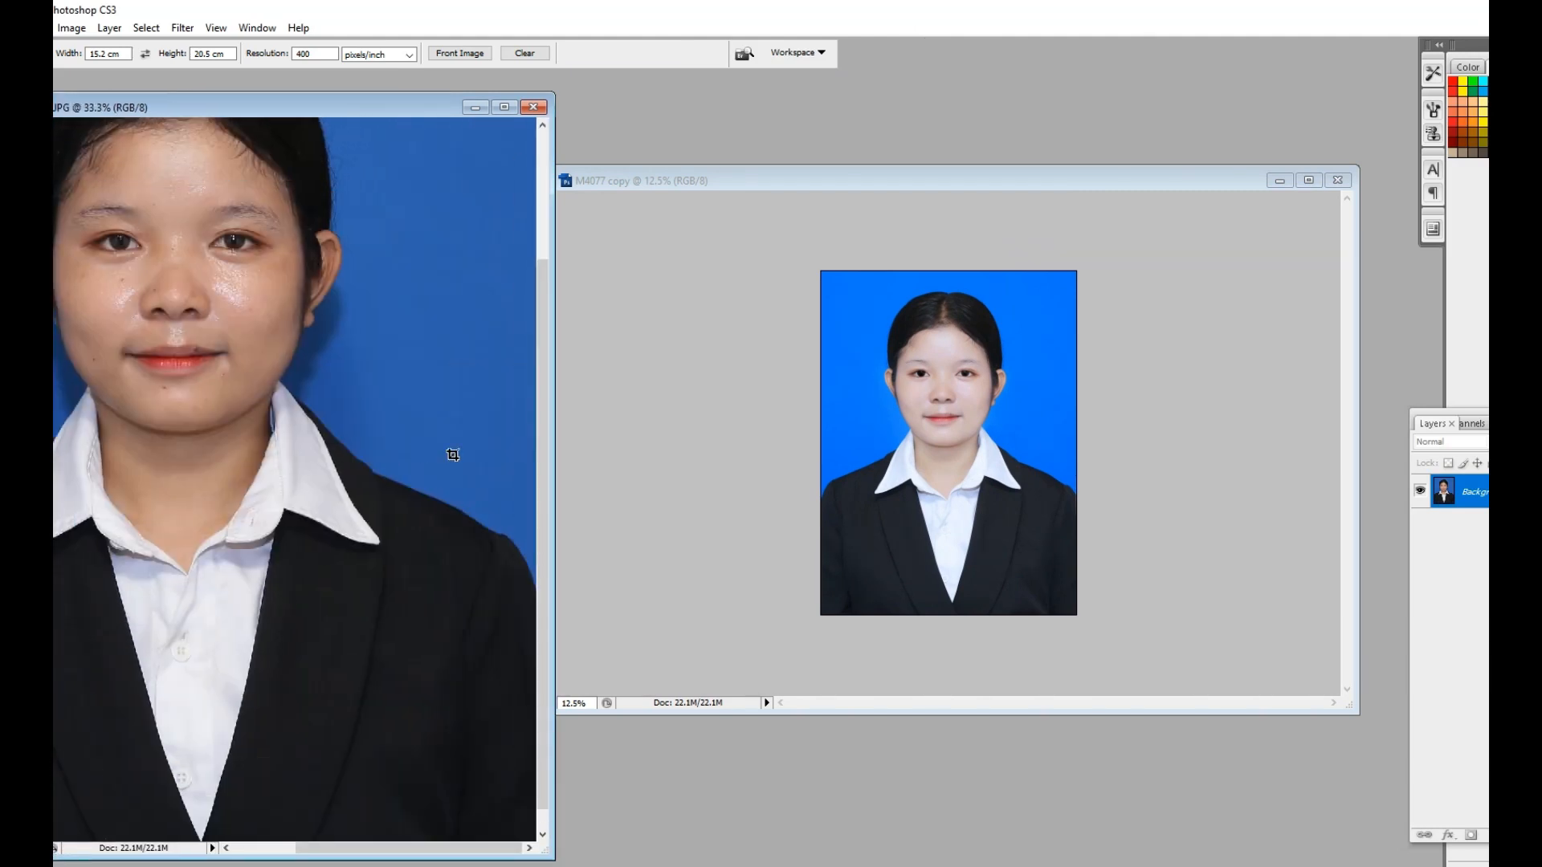
{"action": "left_click_drag", "start_coordinate": [325, 432], "coordinate": [568, 522]}
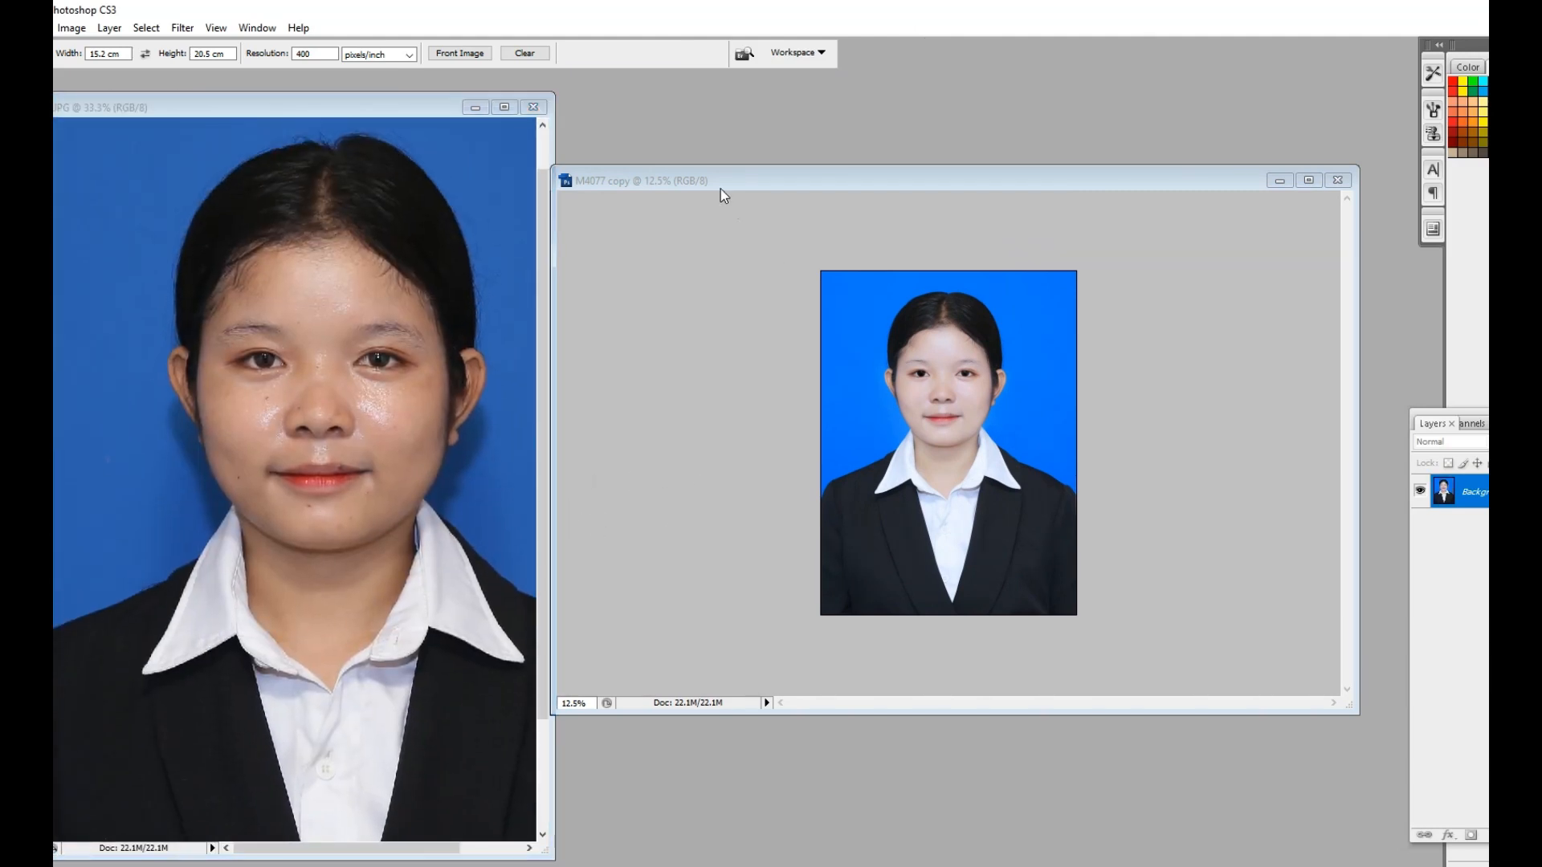
Move the retouched copy's window closer to the original and magnify the copy to 33.3%.
{"action": "left_click_drag", "start_coordinate": [720, 189], "coordinate": [646, 175]}
{"action": "key", "text": "ctrl+plus"}
{"action": "key", "text": "ctrl+plus"}
{"action": "key", "text": "ctrl+plus"}
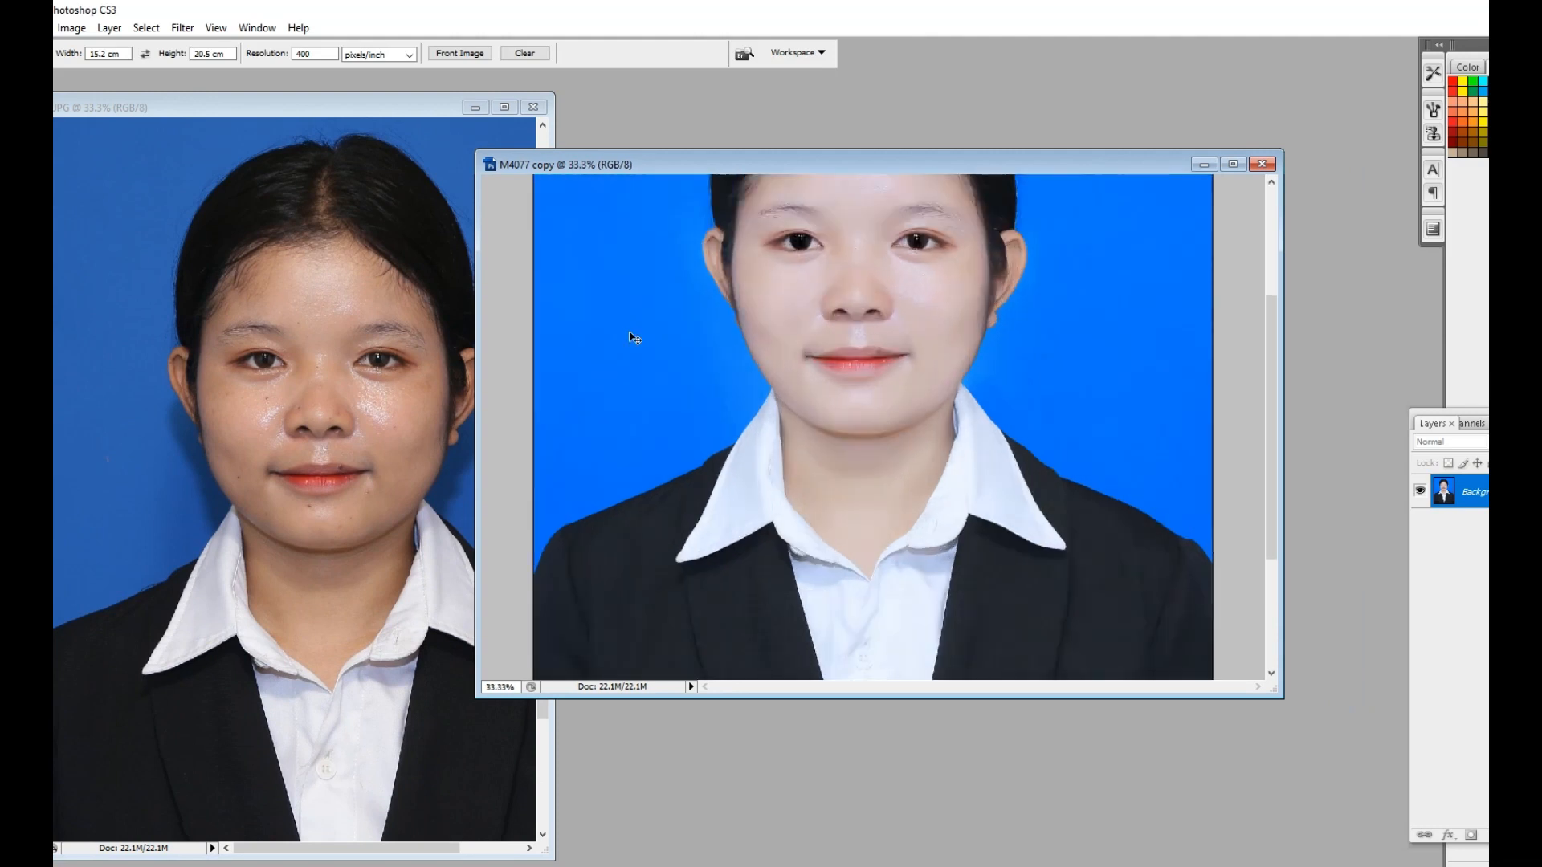
Enlarge and reposition the retouched copy's window beside the original, showing the copy's face at 50%.
{"action": "left_click_drag", "start_coordinate": [1283, 697], "coordinate": [1331, 823]}
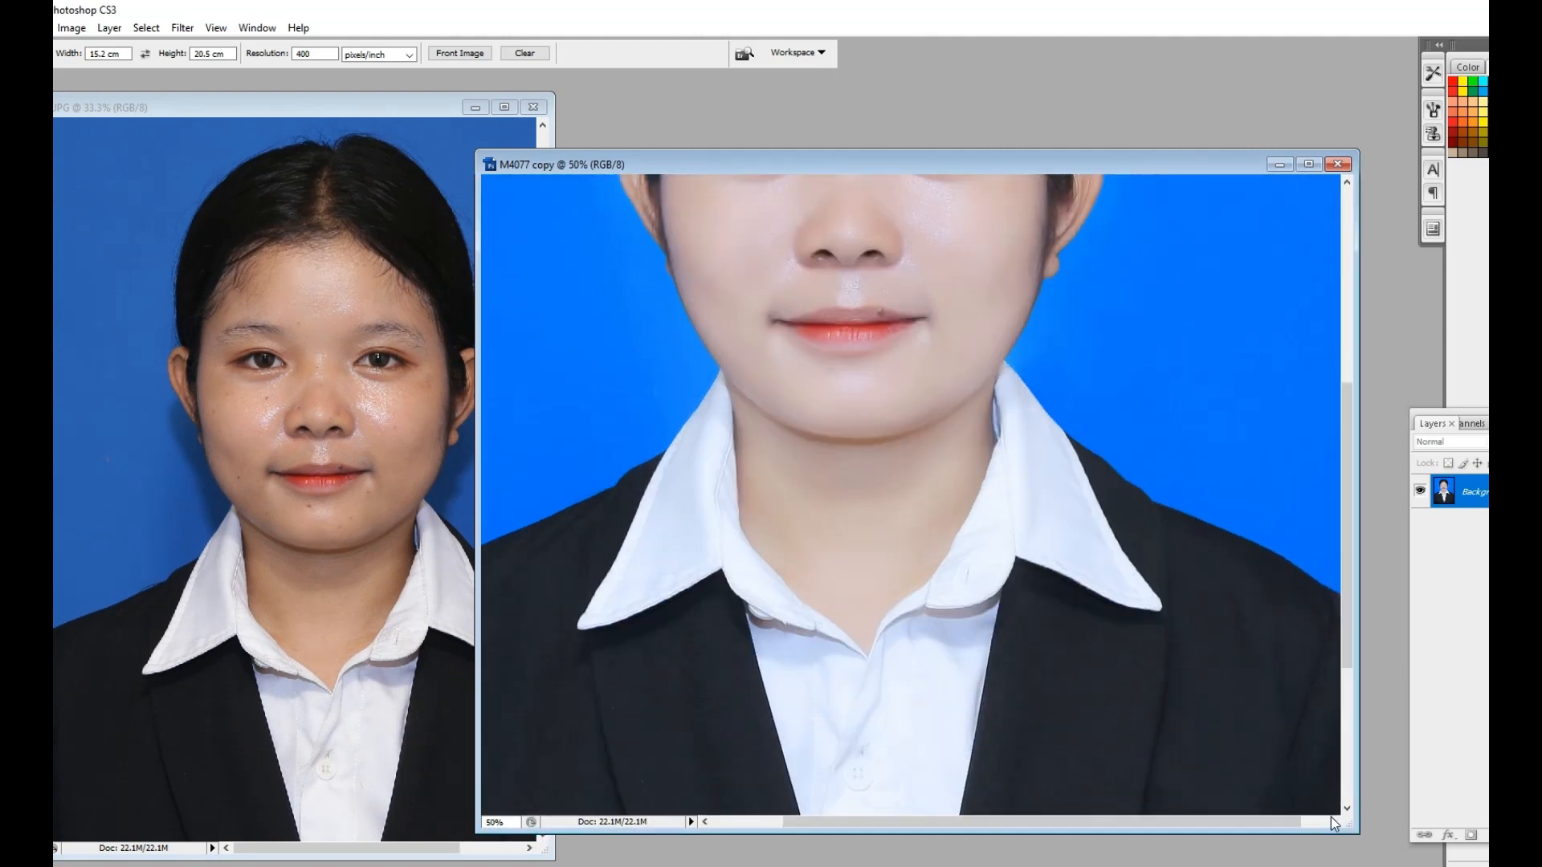
{"action": "left_click", "coordinate": [392, 302]}
{"action": "left_click_drag", "start_coordinate": [651, 152], "coordinate": [667, 146]}
{"action": "left_click_drag", "start_coordinate": [777, 134], "coordinate": [778, 96]}
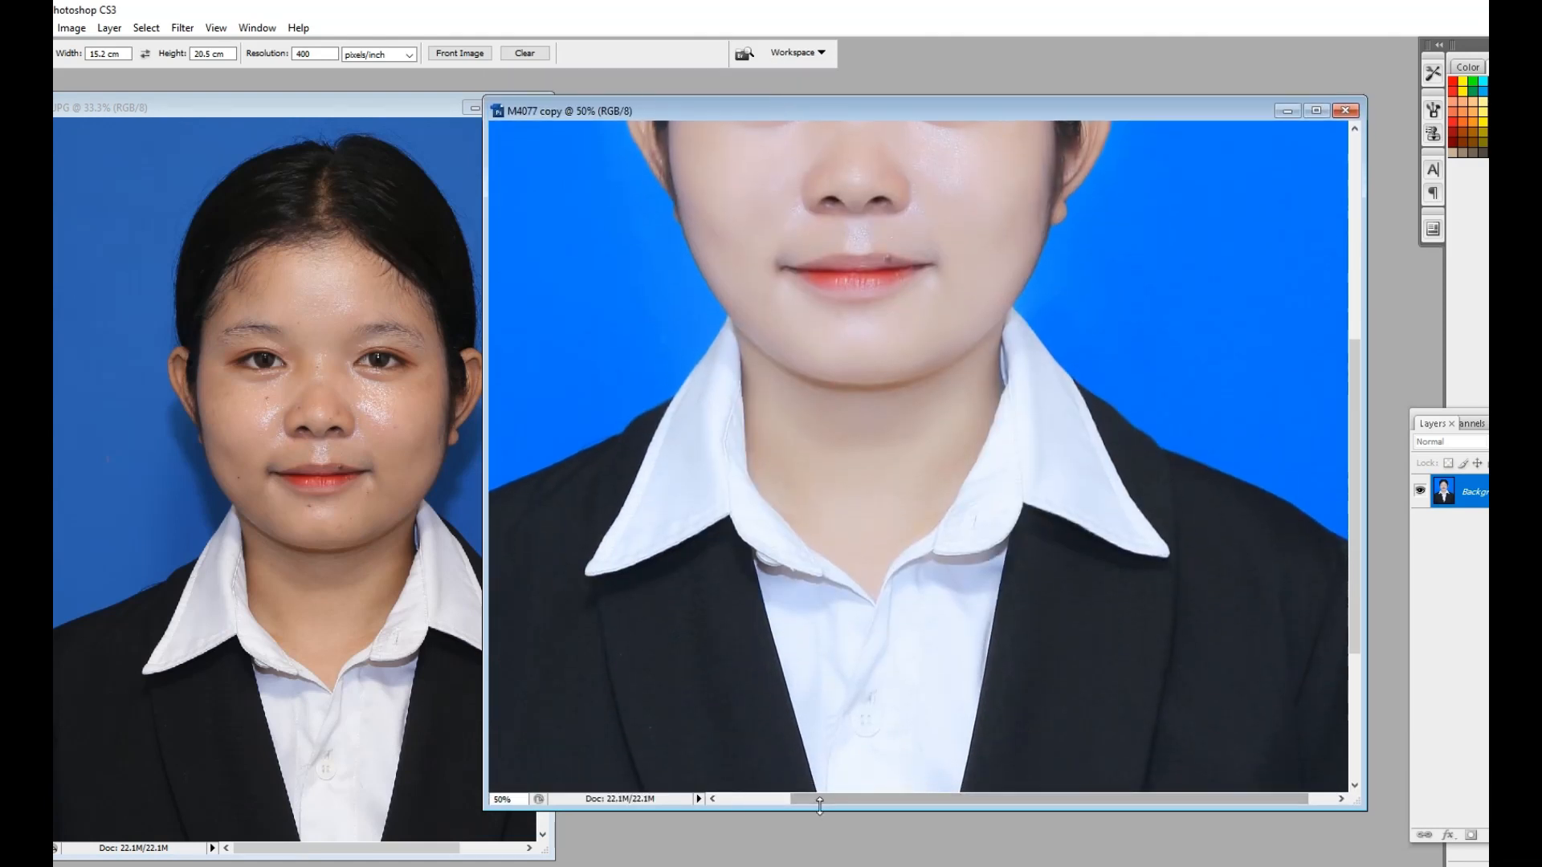
{"action": "left_click_drag", "start_coordinate": [809, 810], "coordinate": [810, 861]}
{"action": "key", "text": "space"}
{"action": "left_click_drag", "start_coordinate": [788, 346], "coordinate": [827, 608]}
Magnify the original photo to 50% and centre the face in its window to match the retouched copy.
{"action": "left_click", "coordinate": [375, 395]}
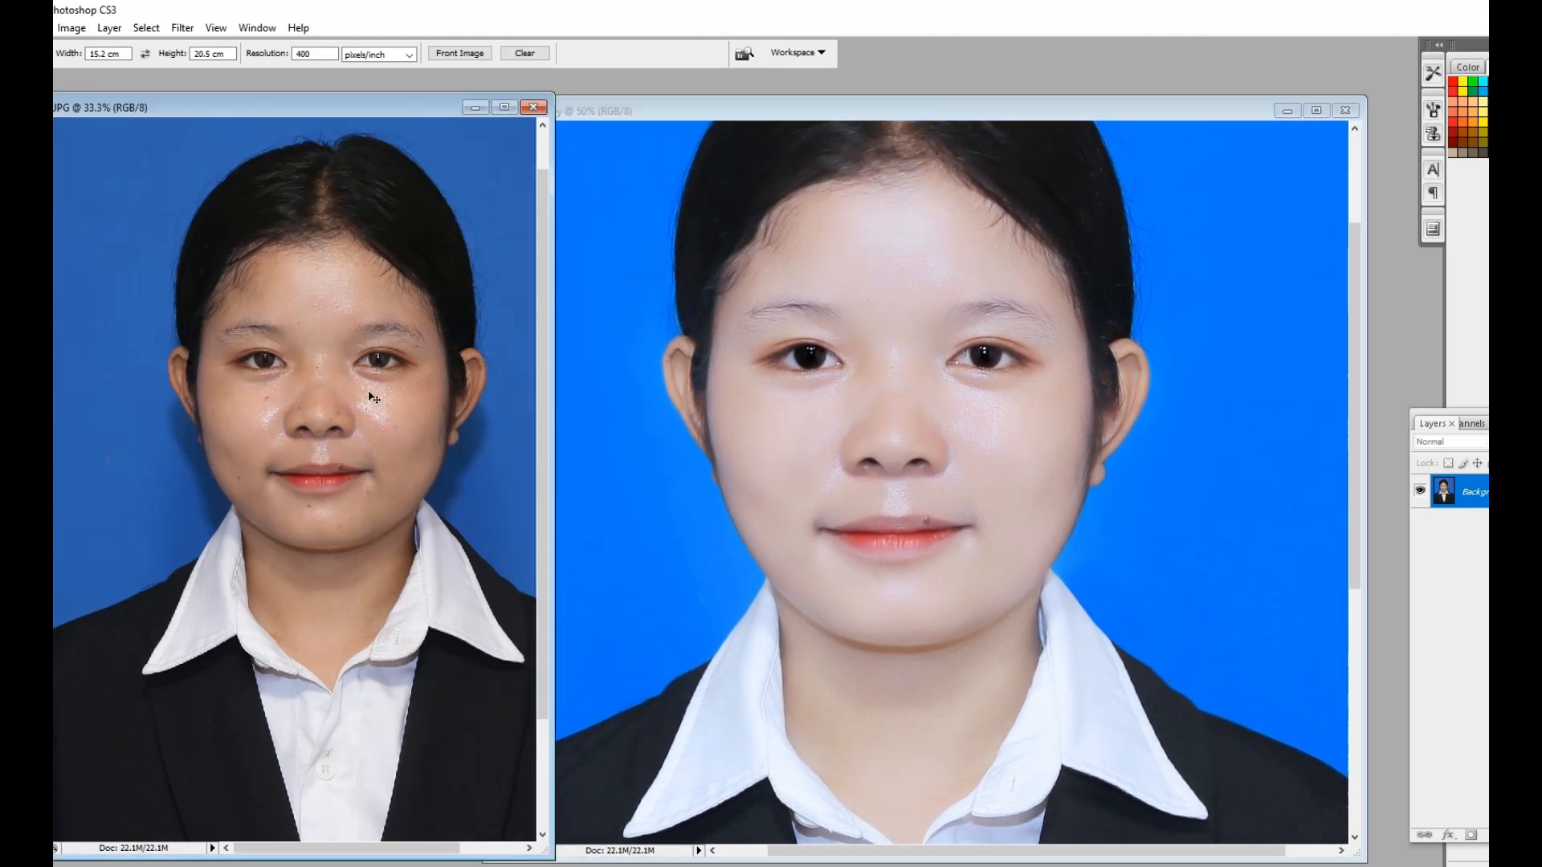
{"action": "key", "text": "ctrl+plus"}
{"action": "key", "text": "space"}
{"action": "left_click_drag", "start_coordinate": [375, 396], "coordinate": [291, 478]}
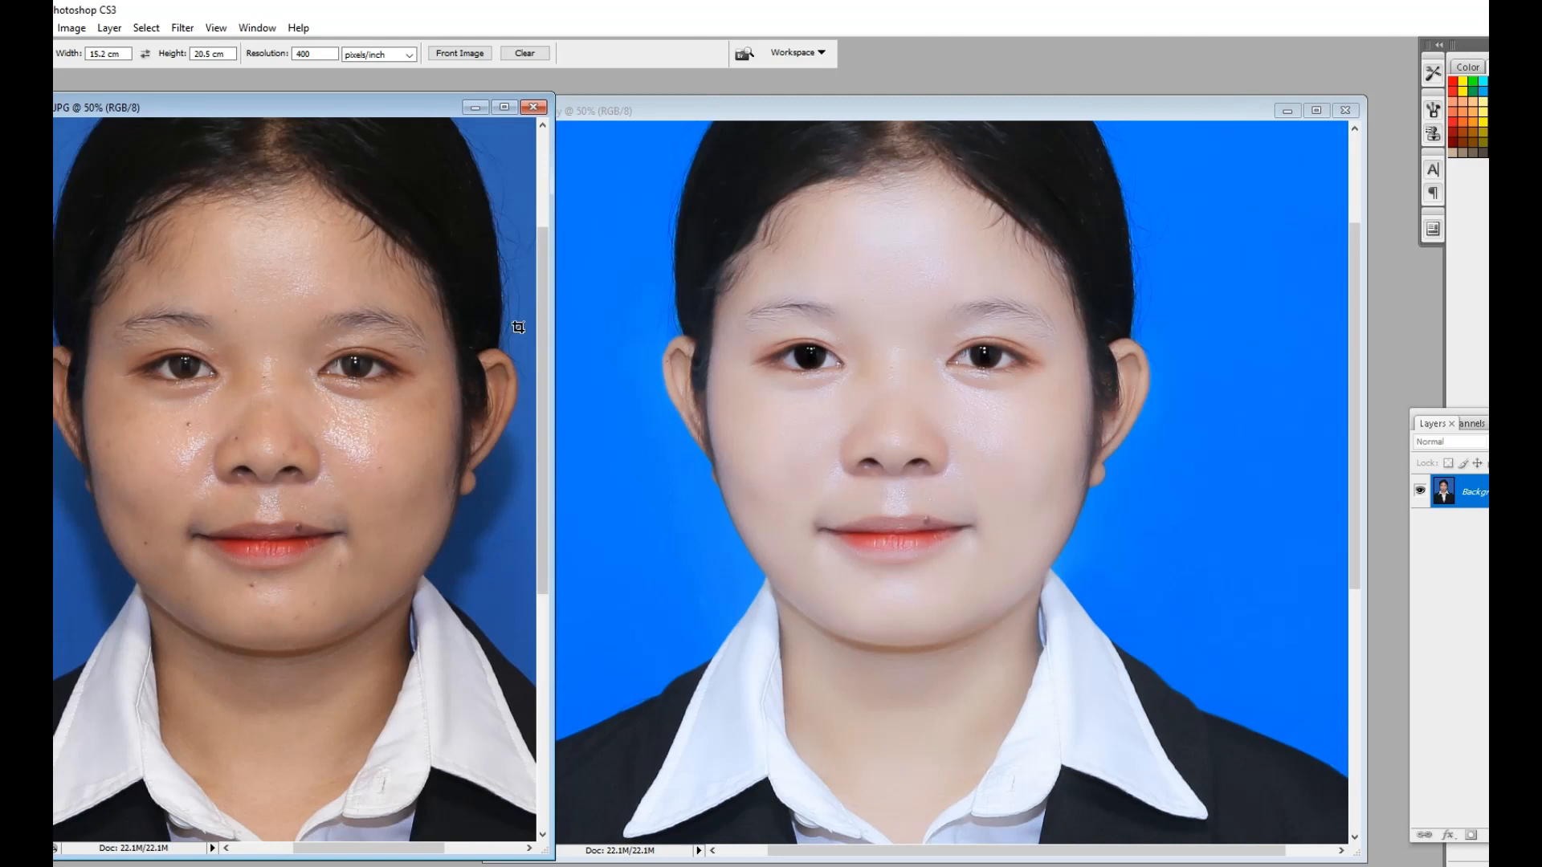
{"action": "key", "text": "ctrl+minus"}
{"action": "key", "text": "ctrl+plus"}
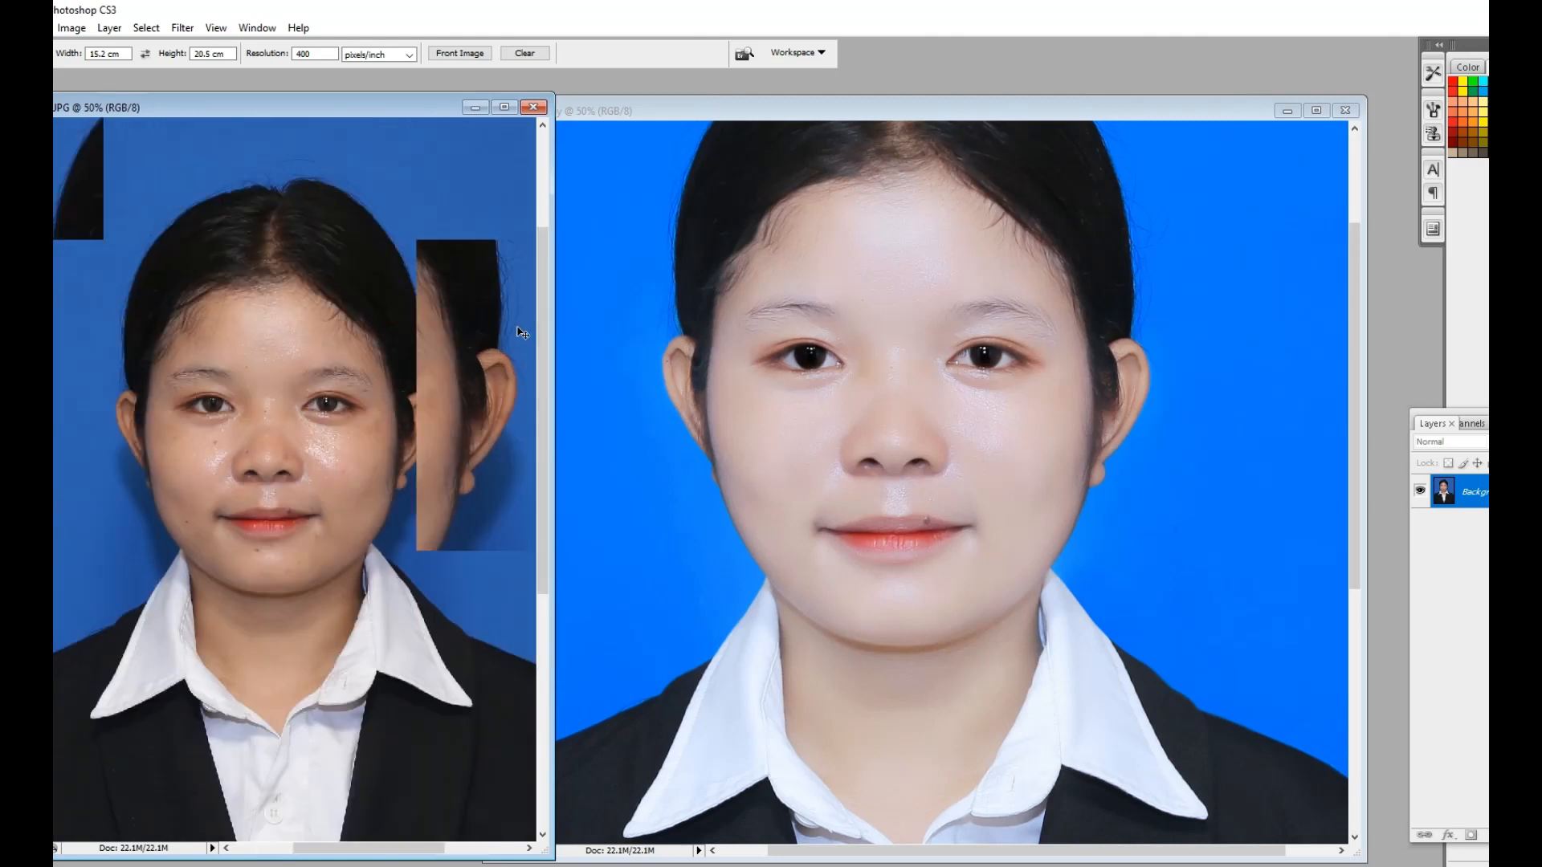
Examine the retouched copy as a whole at 25% and up close at 50%, against the original face.
{"action": "left_click", "coordinate": [875, 483]}
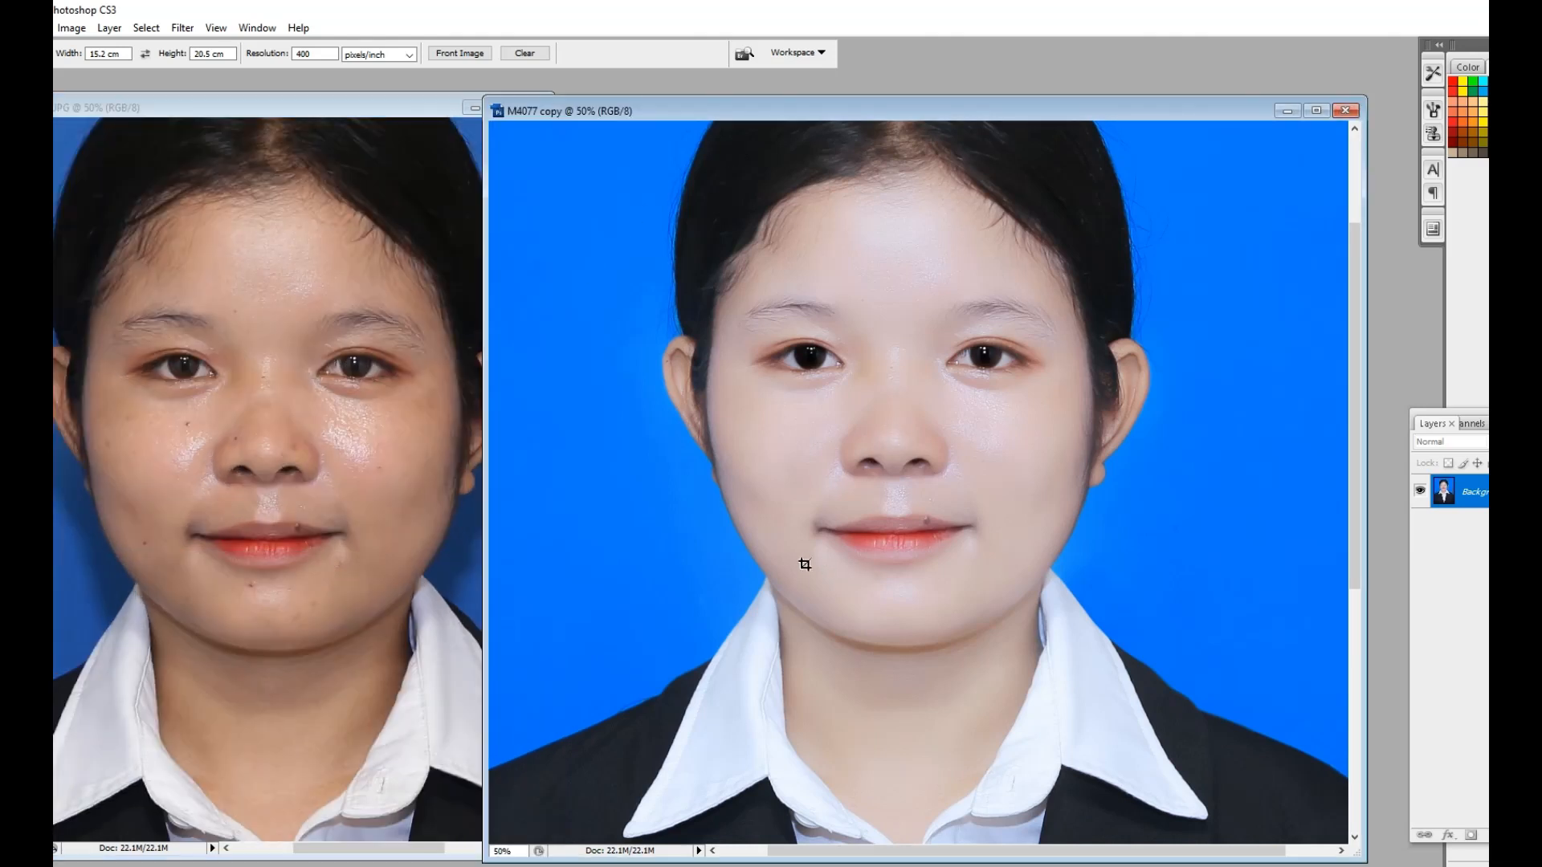
{"action": "key", "text": "ctrl+minus"}
{"action": "key", "text": "ctrl+minus"}
{"action": "key", "text": "ctrl+minus"}
{"action": "key", "text": "ctrl+minus"}
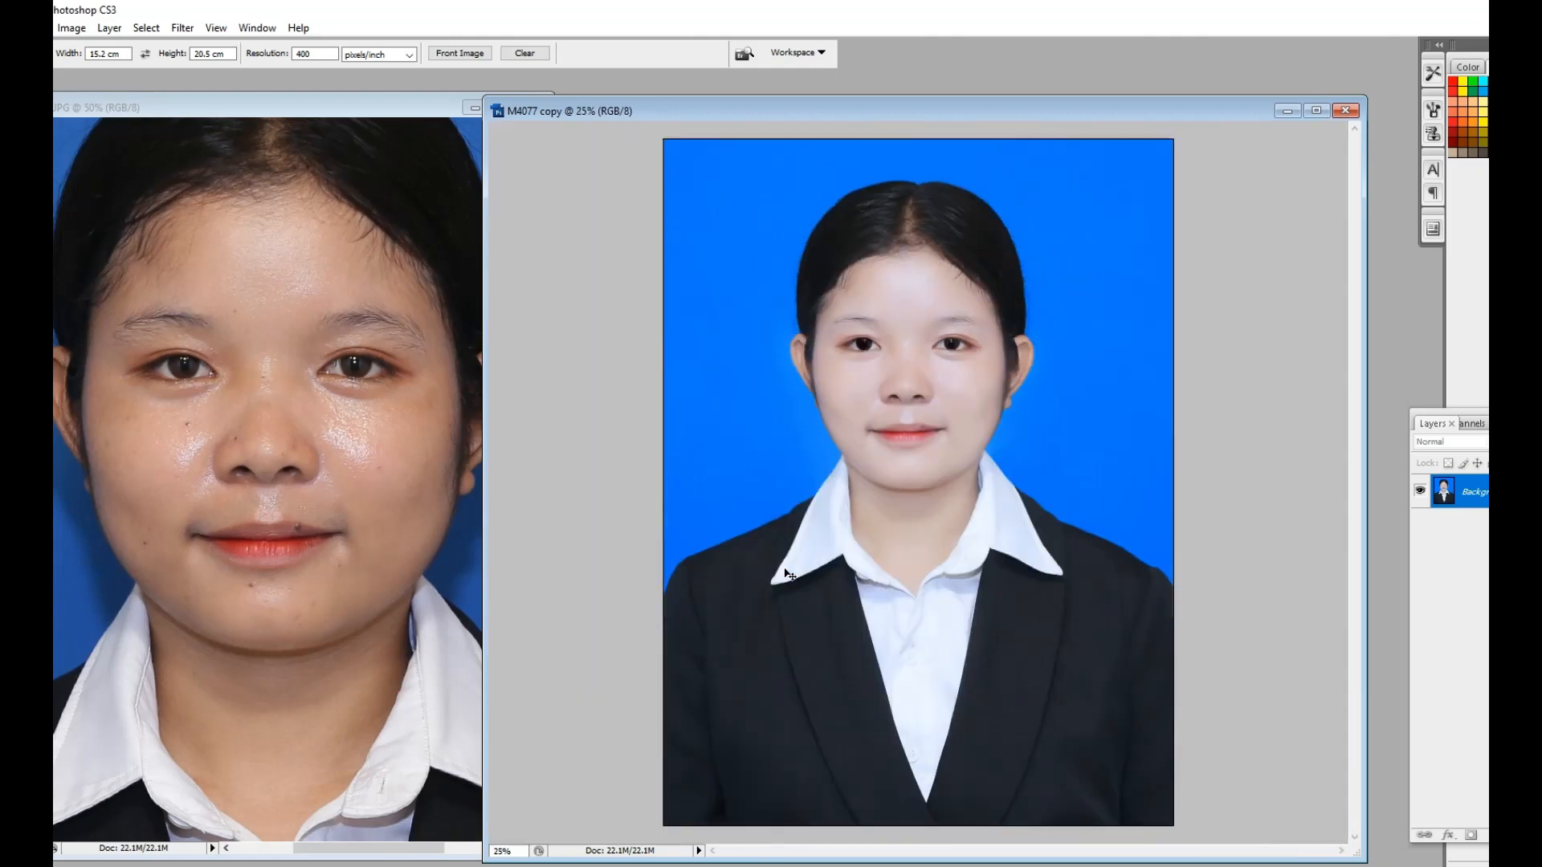
{"action": "key", "text": "ctrl+plus"}
{"action": "key", "text": "ctrl+plus"}
{"action": "key", "text": "ctrl+plus"}
{"action": "key", "text": "ctrl+plus"}
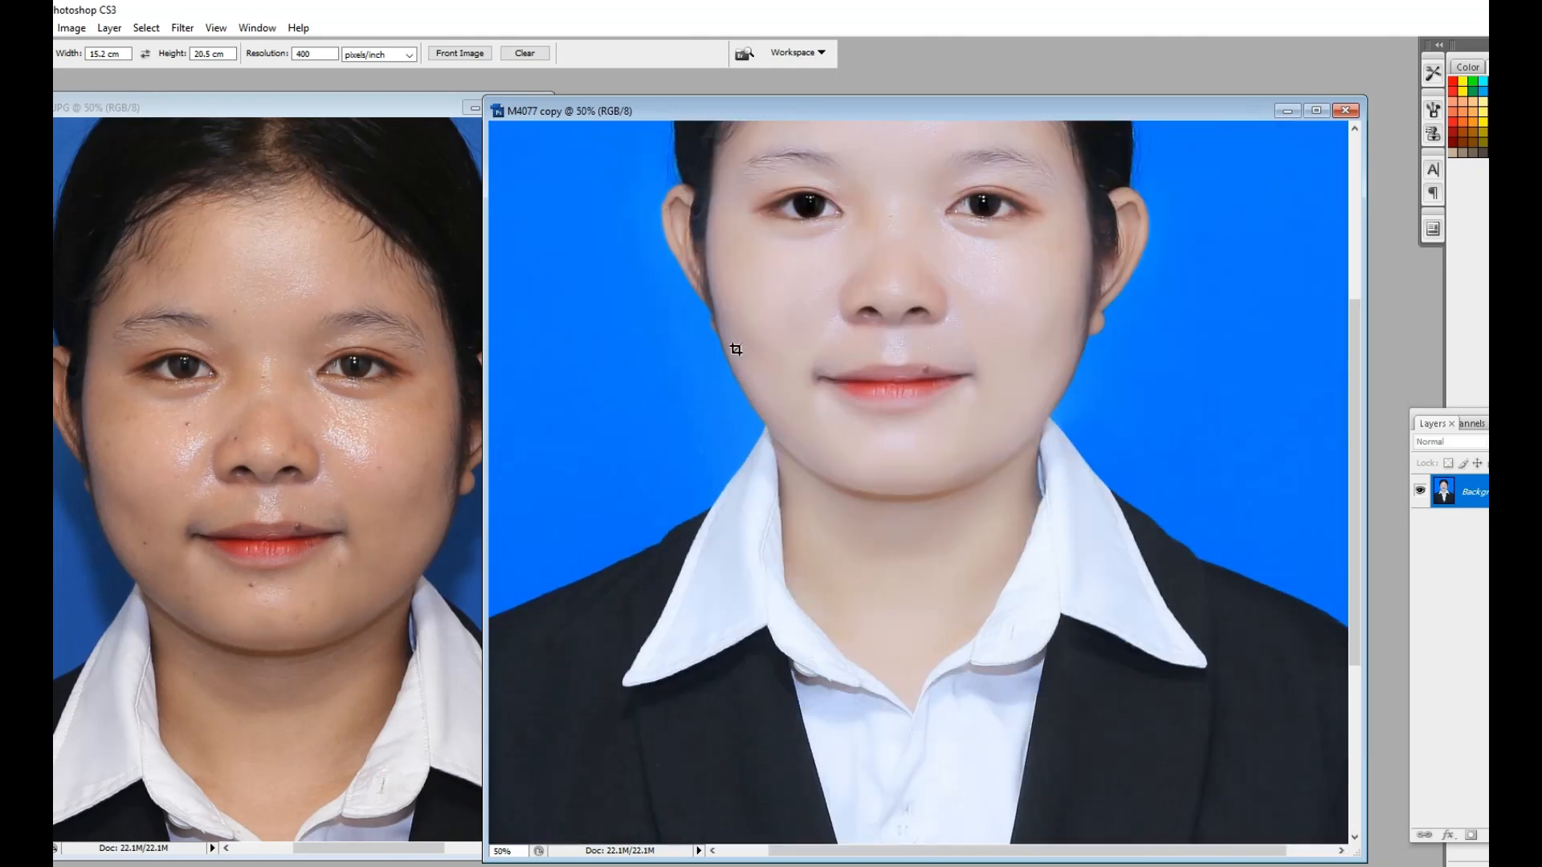
Select the facial skin of the retouched copy with the Magic Wand at tolerance 32 and feather the selection by 10 pixels.
{"action": "key", "text": "w"}
{"action": "left_click", "coordinate": [819, 219]}
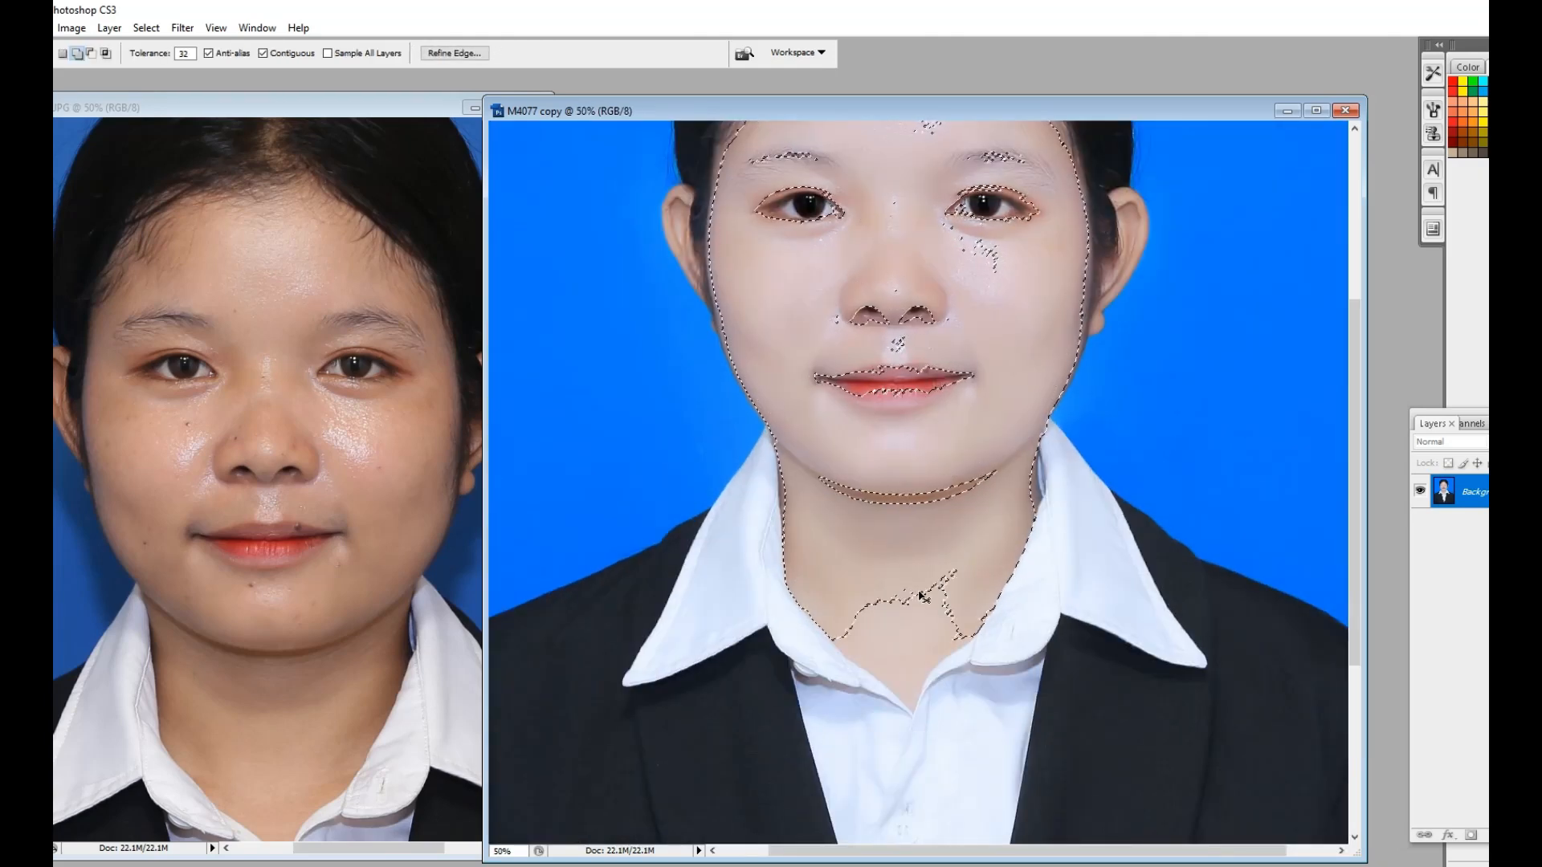
{"action": "key", "text": "ctrl+alt+d"}
{"action": "type", "text": "10"}
{"action": "key", "text": "Return"}
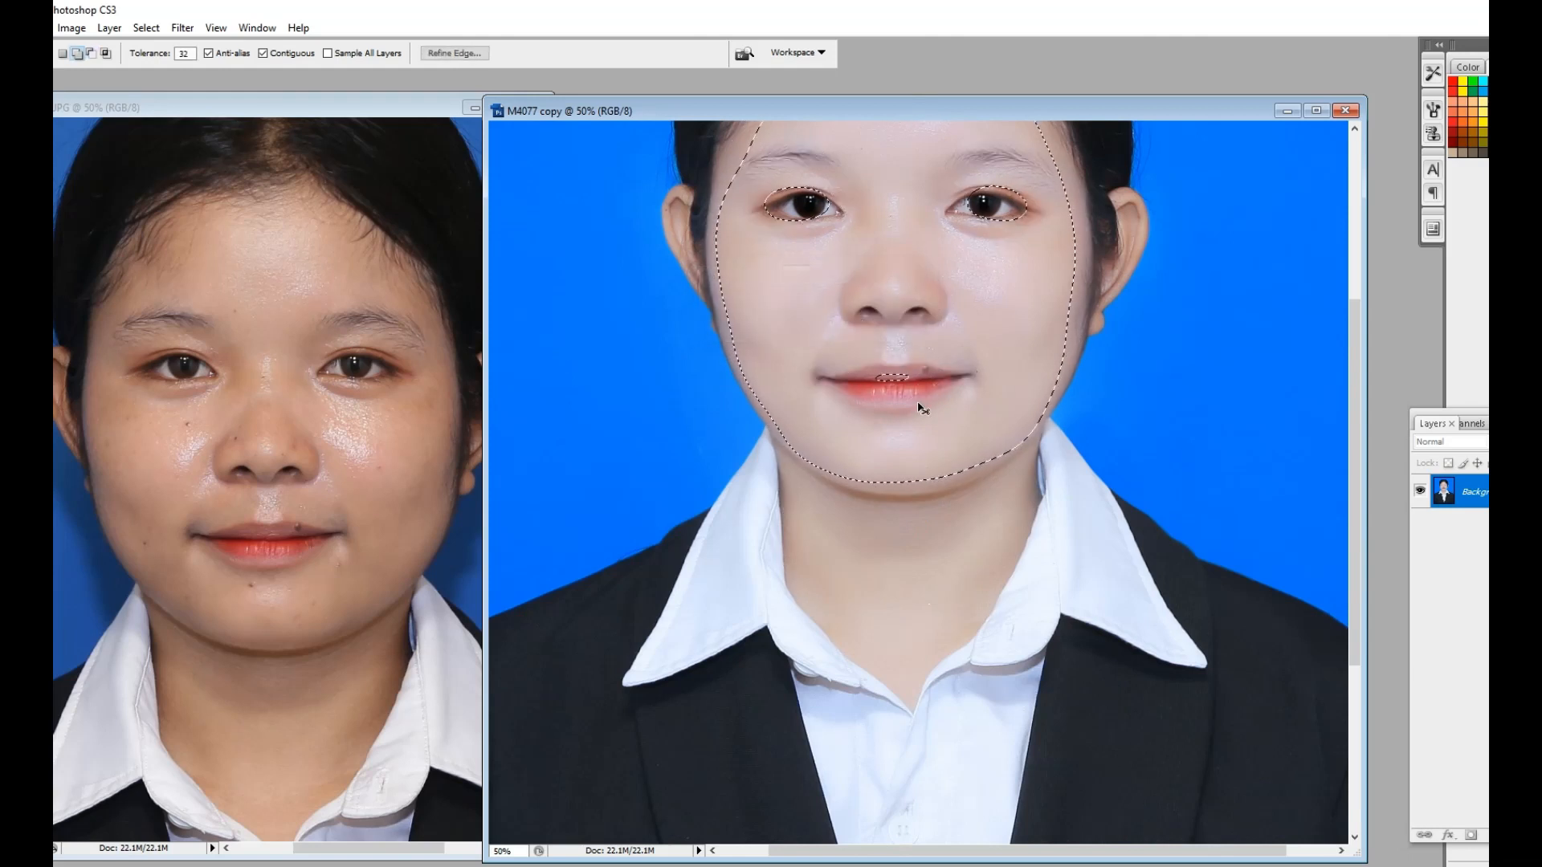
Warm the selected facial skin with Color Balance midtones at about +8 red and -10 toward yellow, and deselect it.
{"action": "key", "text": "ctrl+b"}
{"action": "left_click_drag", "start_coordinate": [1202, 739], "coordinate": [1194, 742]}
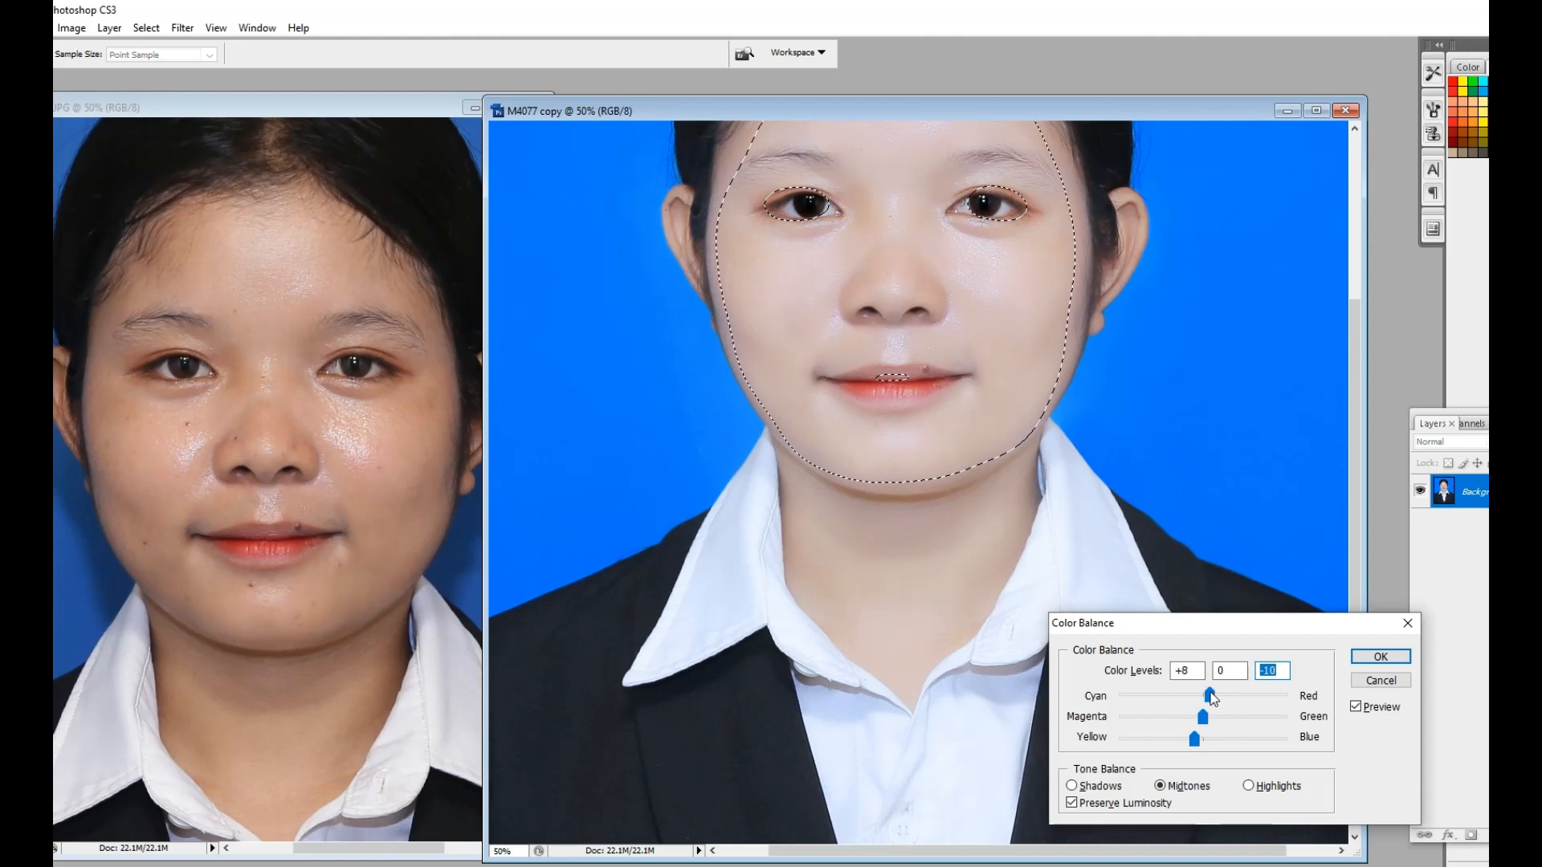
{"action": "key", "text": "Return"}
{"action": "key", "text": "ctrl+d"}
Lasso the lower lip, feather the selection by 3 pixels and shift its Color Balance midtones toward red.
{"action": "key", "text": "ctrl+minus"}
{"action": "left_click_drag", "start_coordinate": [700, 225], "coordinate": [803, 558]}
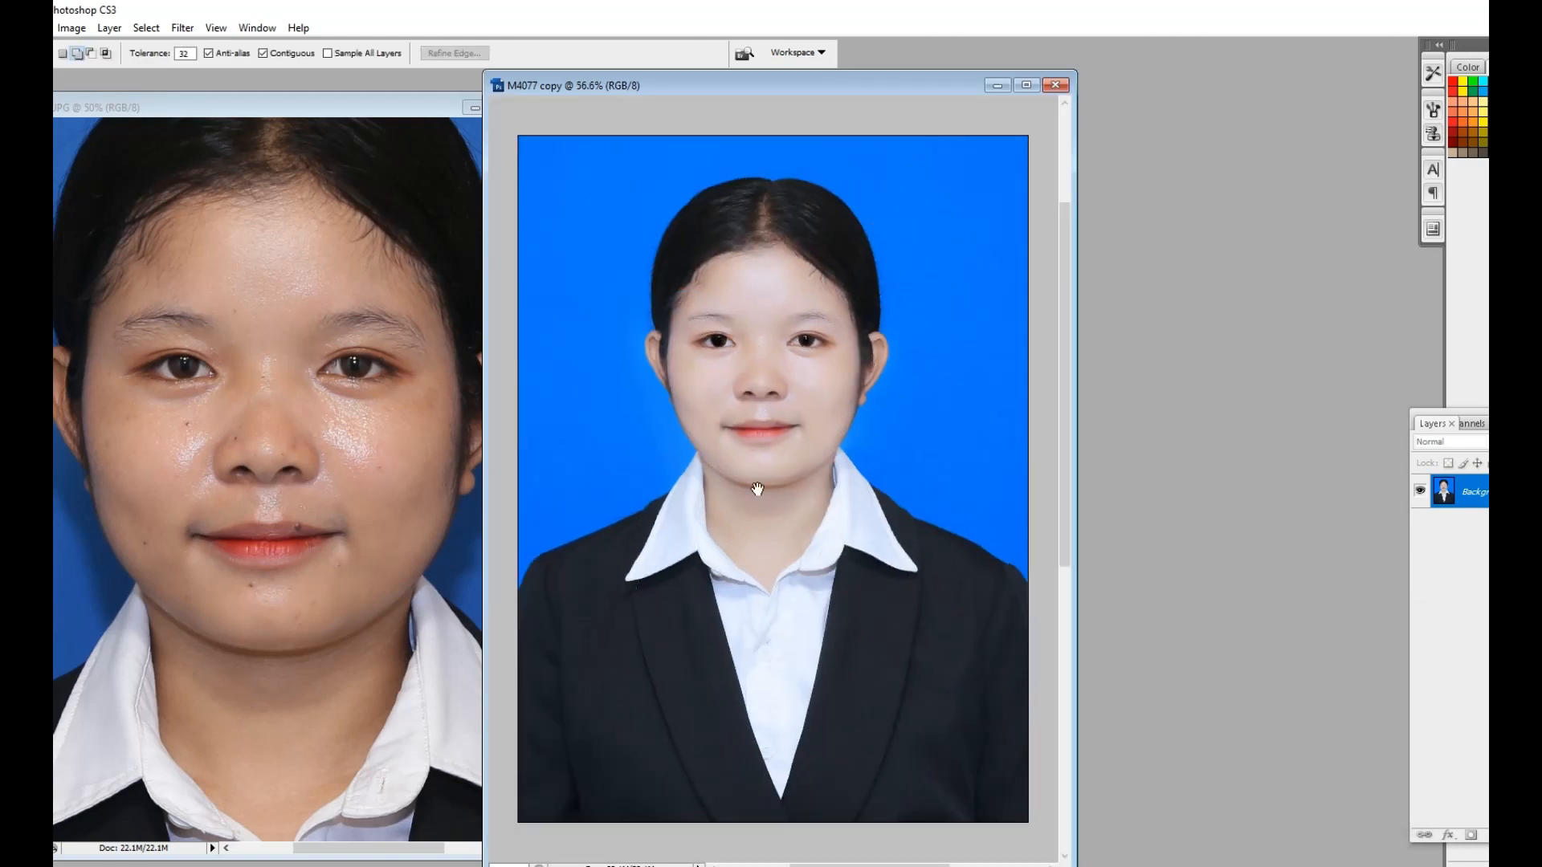
{"action": "key", "text": "l"}
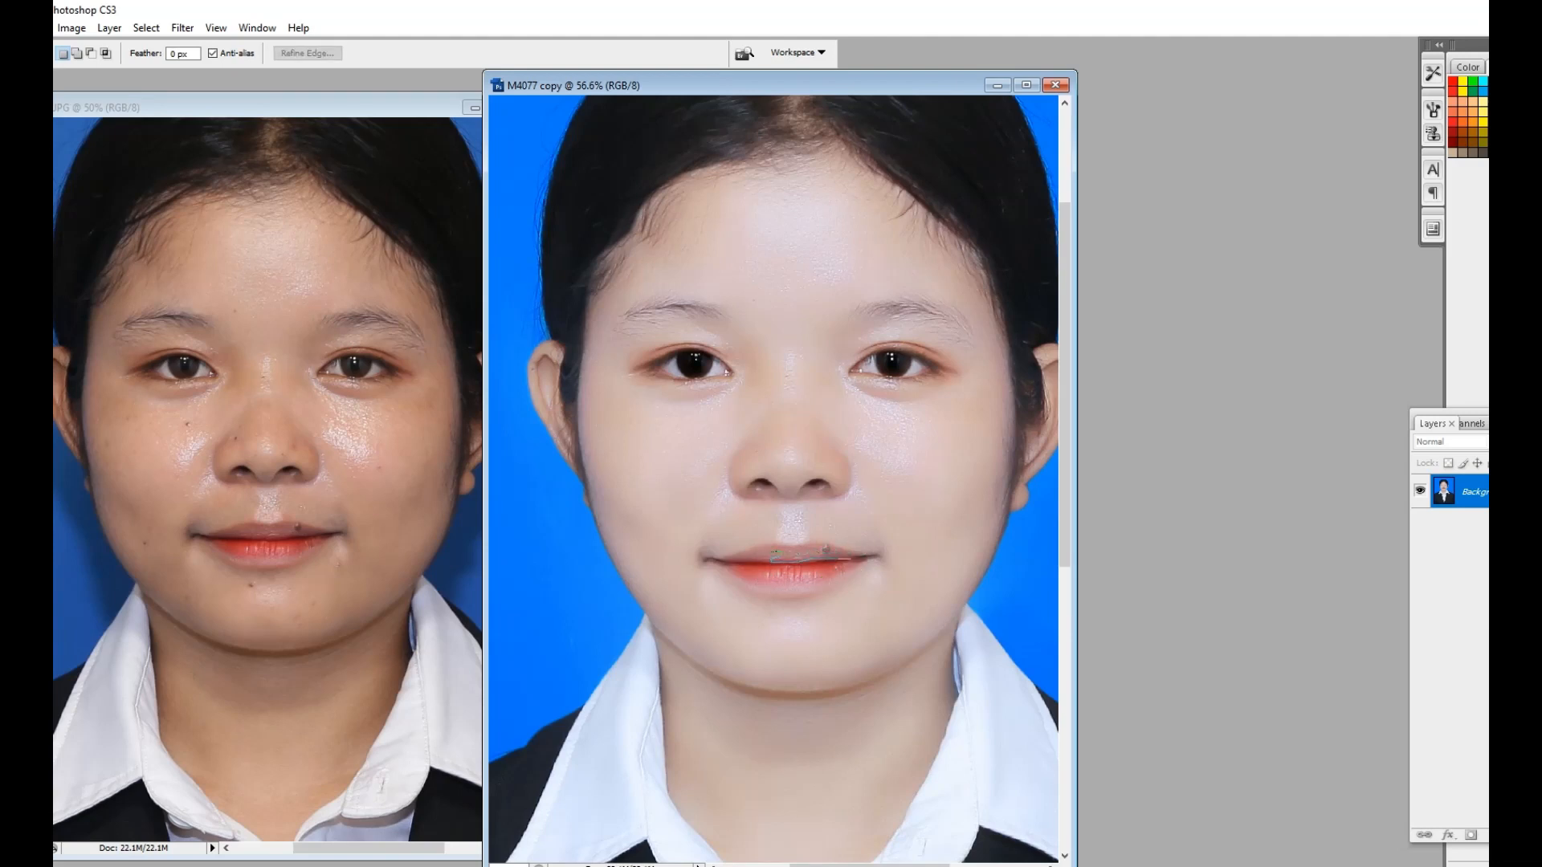
{"action": "key", "text": "ctrl+alt+d"}
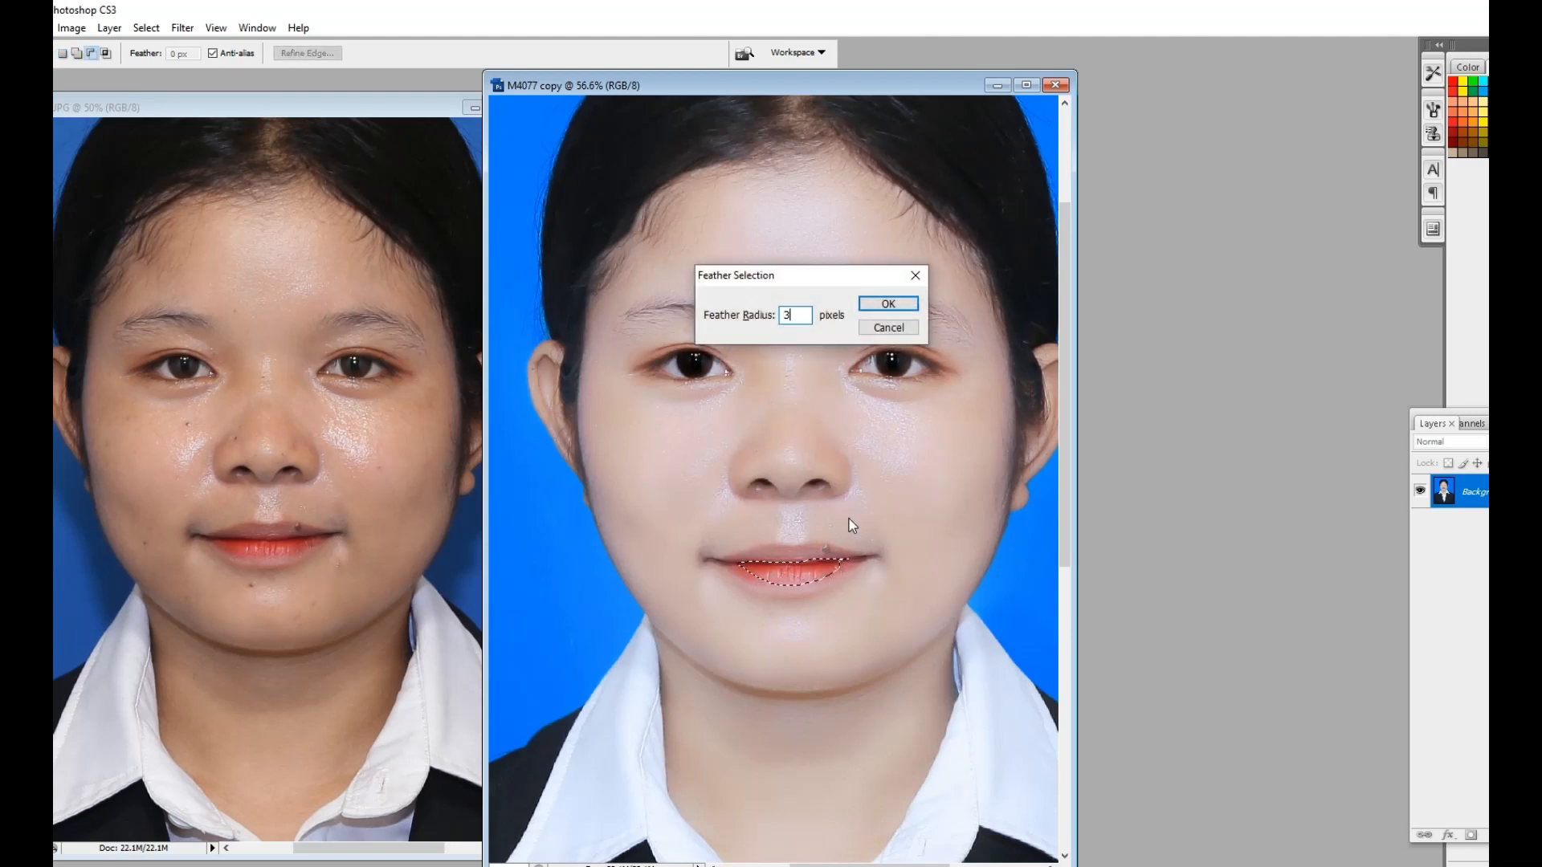
{"action": "key", "text": "Return"}
{"action": "key", "text": "ctrl+b"}
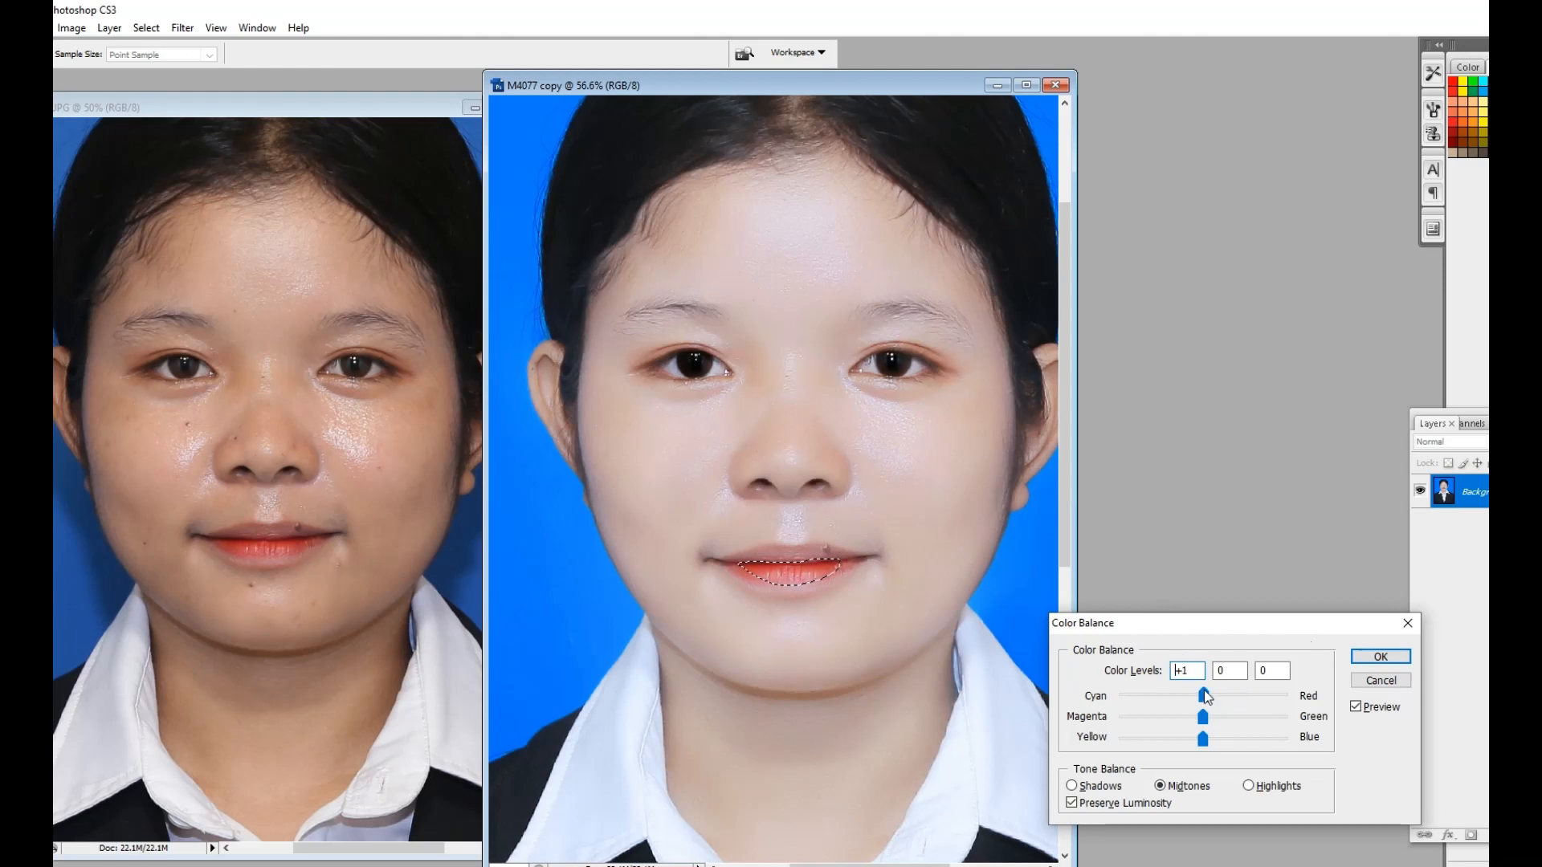
{"action": "key", "text": "Return"}
{"action": "key", "text": "ctrl+d"}
Copy a rectangular area around the ear on the image's right side, feathered by 3 pixels, to a new layer.
{"action": "key", "text": "ctrl+minus"}
{"action": "key", "text": "ctrl+minus"}
{"action": "key", "text": "ctrl+minus"}
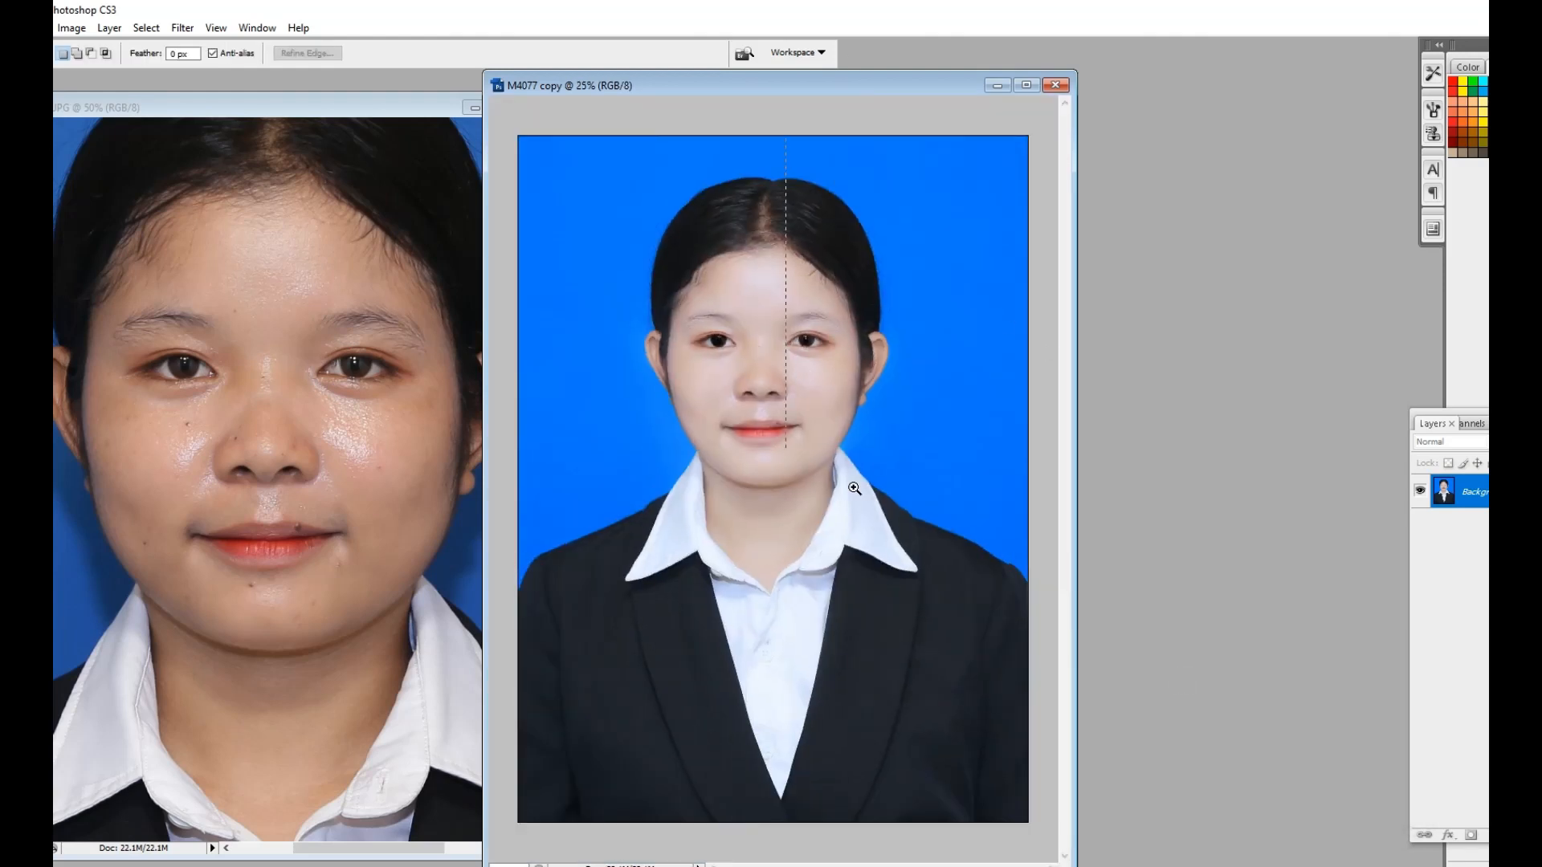
{"action": "left_click_drag", "start_coordinate": [853, 488], "coordinate": [875, 622]}
{"action": "left_click_drag", "start_coordinate": [906, 391], "coordinate": [990, 345]}
{"action": "key", "text": "m"}
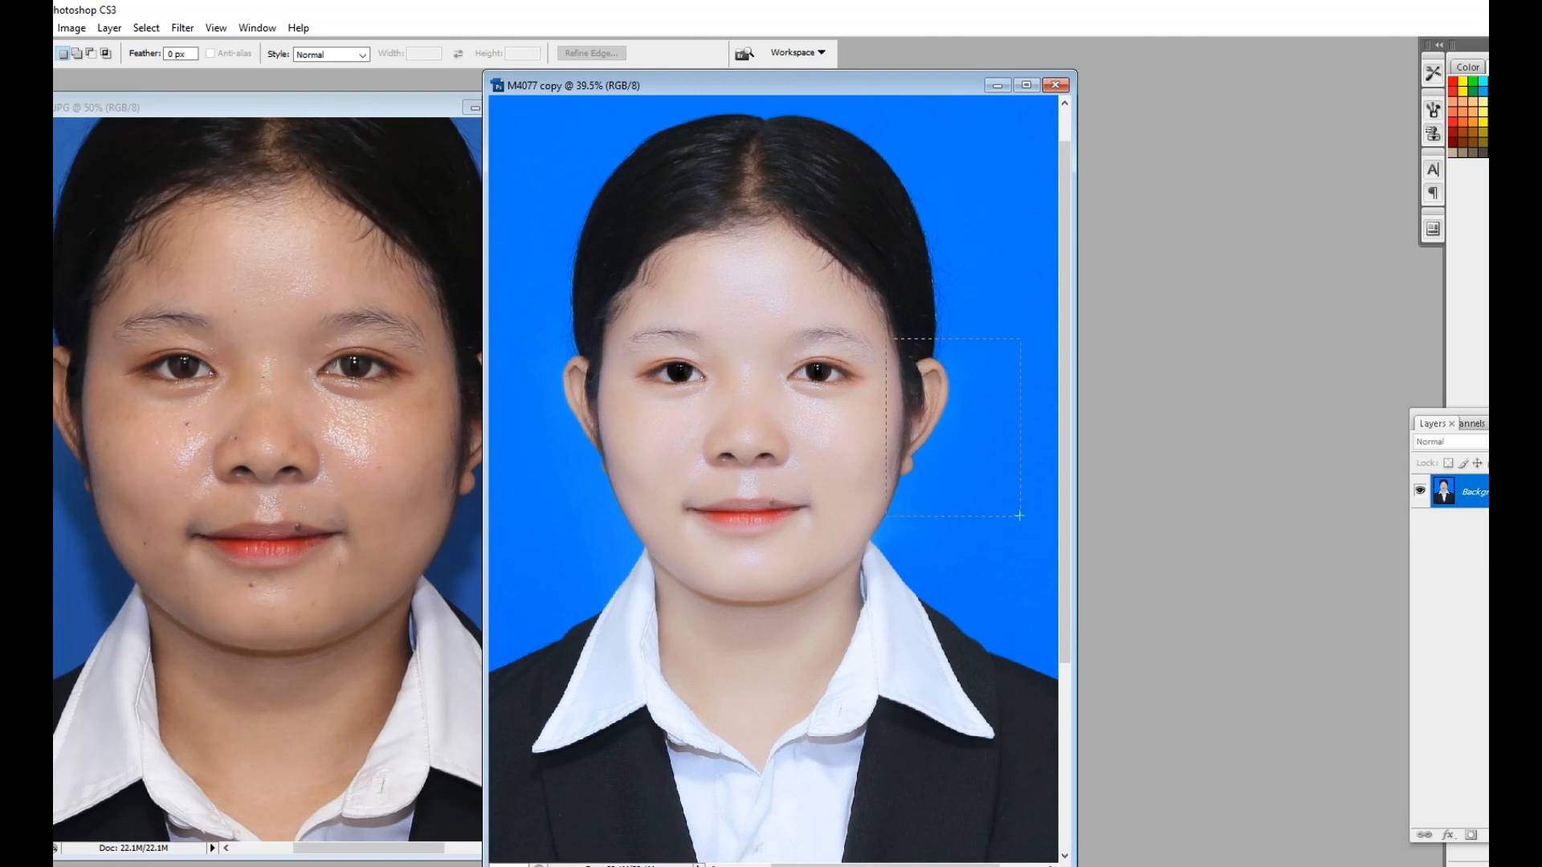
{"action": "key", "text": "ctrl+alt+d"}
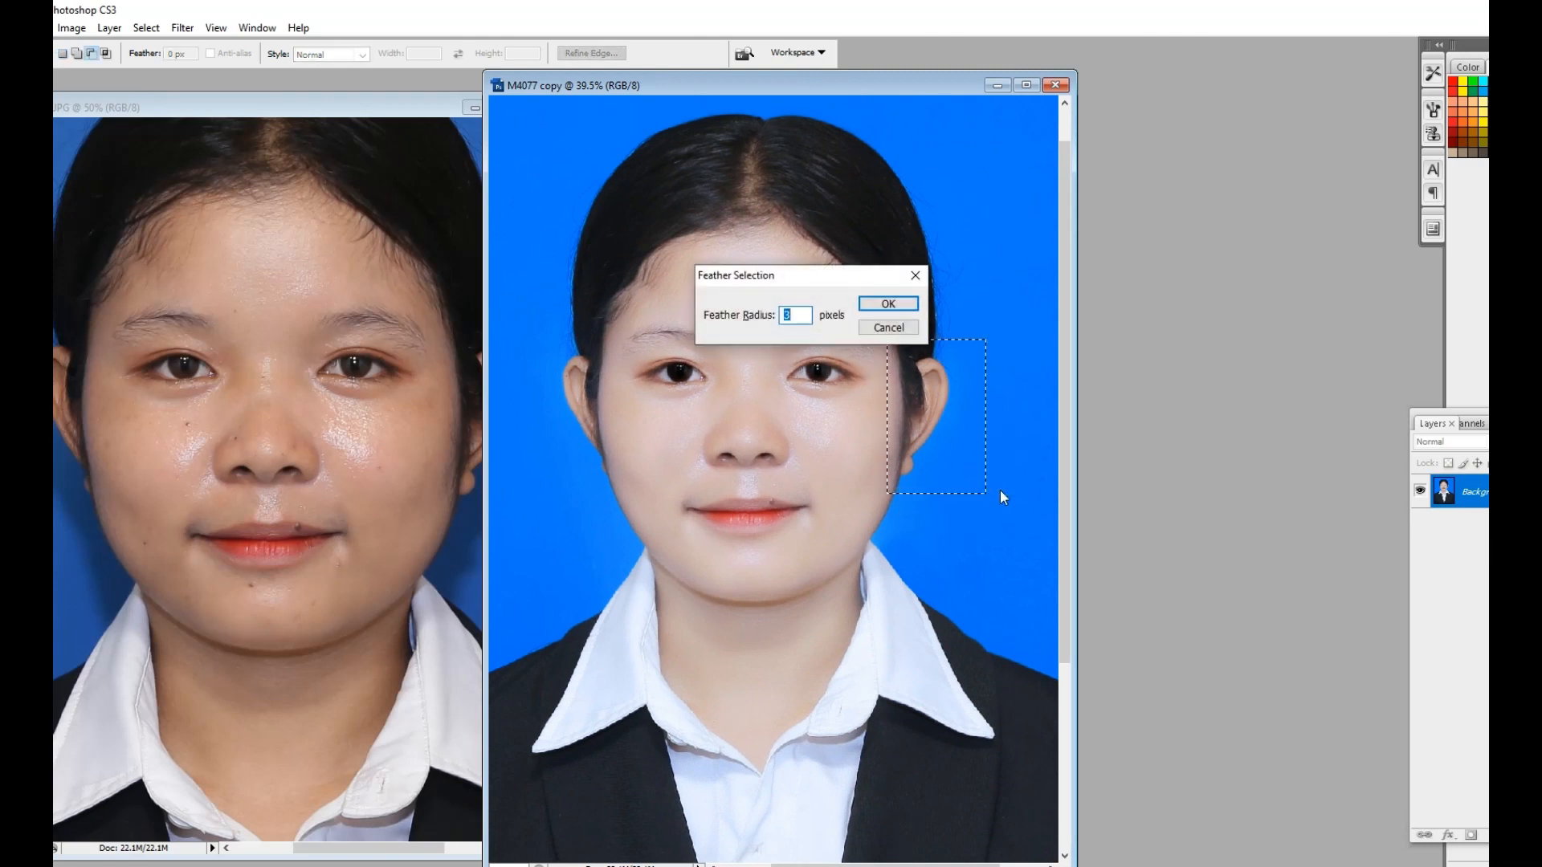
{"action": "key", "text": "Return"}
{"action": "key", "text": "ctrl+j"}
Flip the copied ear horizontally, fit it over the opposite ear and rotate it about 2.4° counterclockwise.
{"action": "key", "text": "ctrl+t"}
{"action": "right_click", "coordinate": [831, 427]}
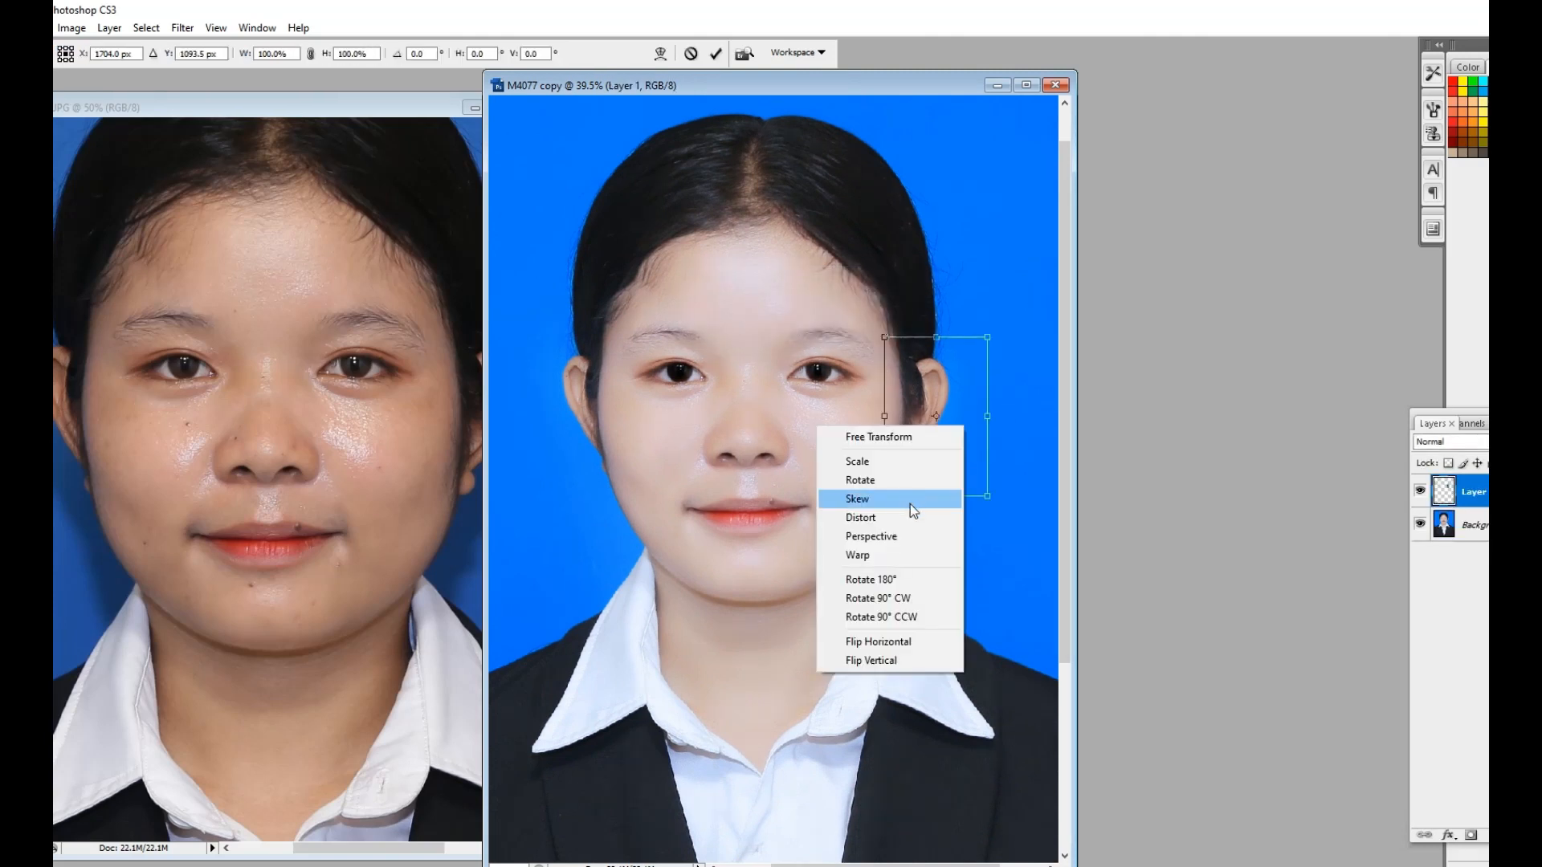
{"action": "left_click", "coordinate": [893, 638]}
{"action": "left_click_drag", "start_coordinate": [917, 446], "coordinate": [743, 472]}
{"action": "mouse_move", "coordinate": [758, 456]}
{"action": "left_mouse_down"}
{"action": "mouse_move", "coordinate": [716, 455]}
{"action": "mouse_move", "coordinate": [731, 448]}
{"action": "left_mouse_up"}
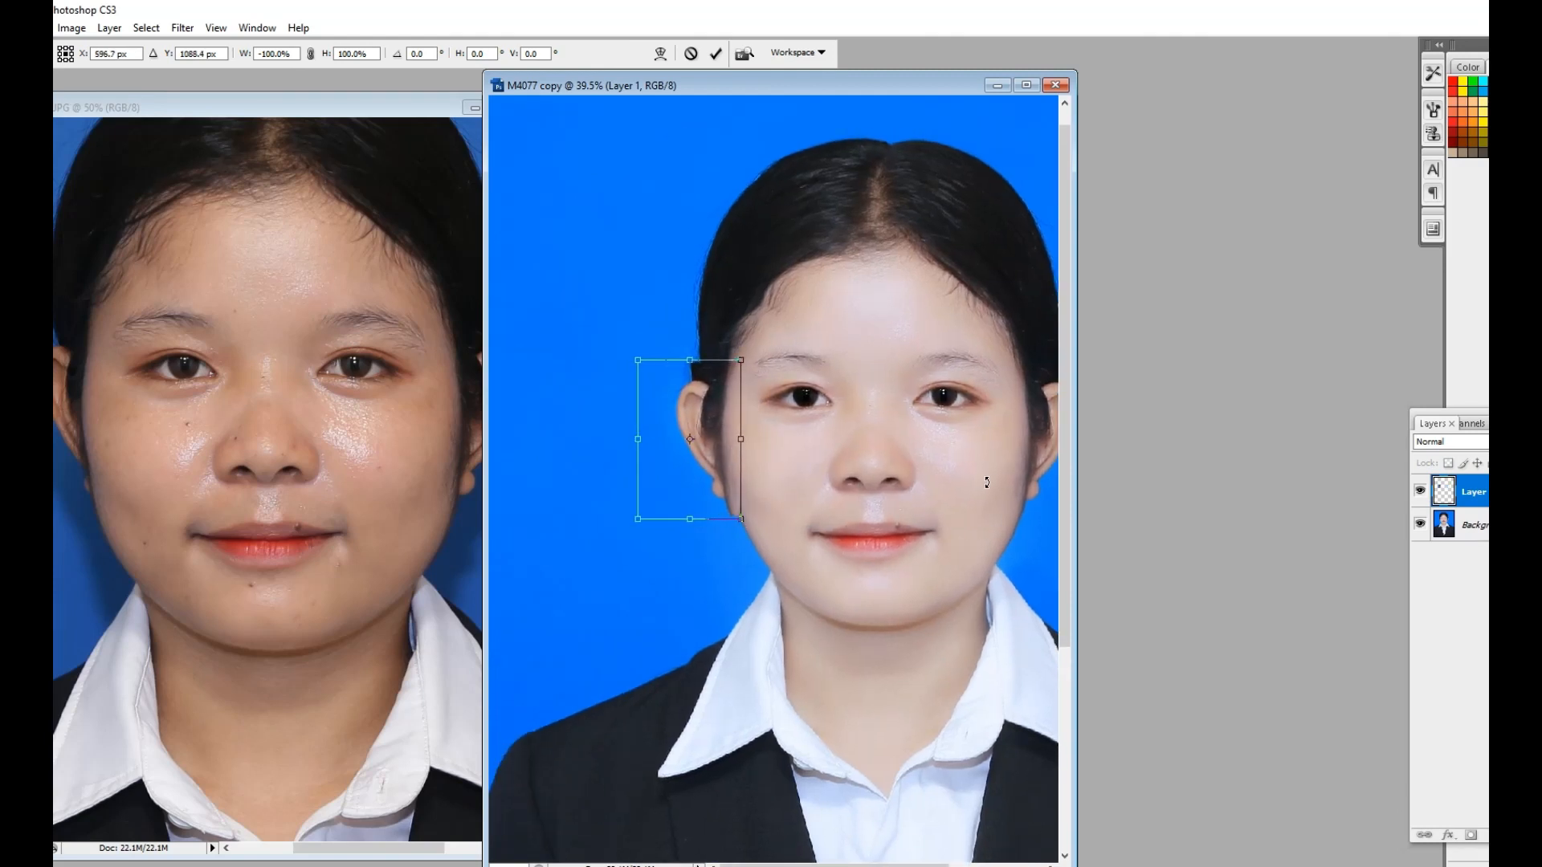
{"action": "left_click_drag", "start_coordinate": [986, 480], "coordinate": [1004, 470]}
{"action": "left_click_drag", "start_coordinate": [696, 466], "coordinate": [715, 452]}
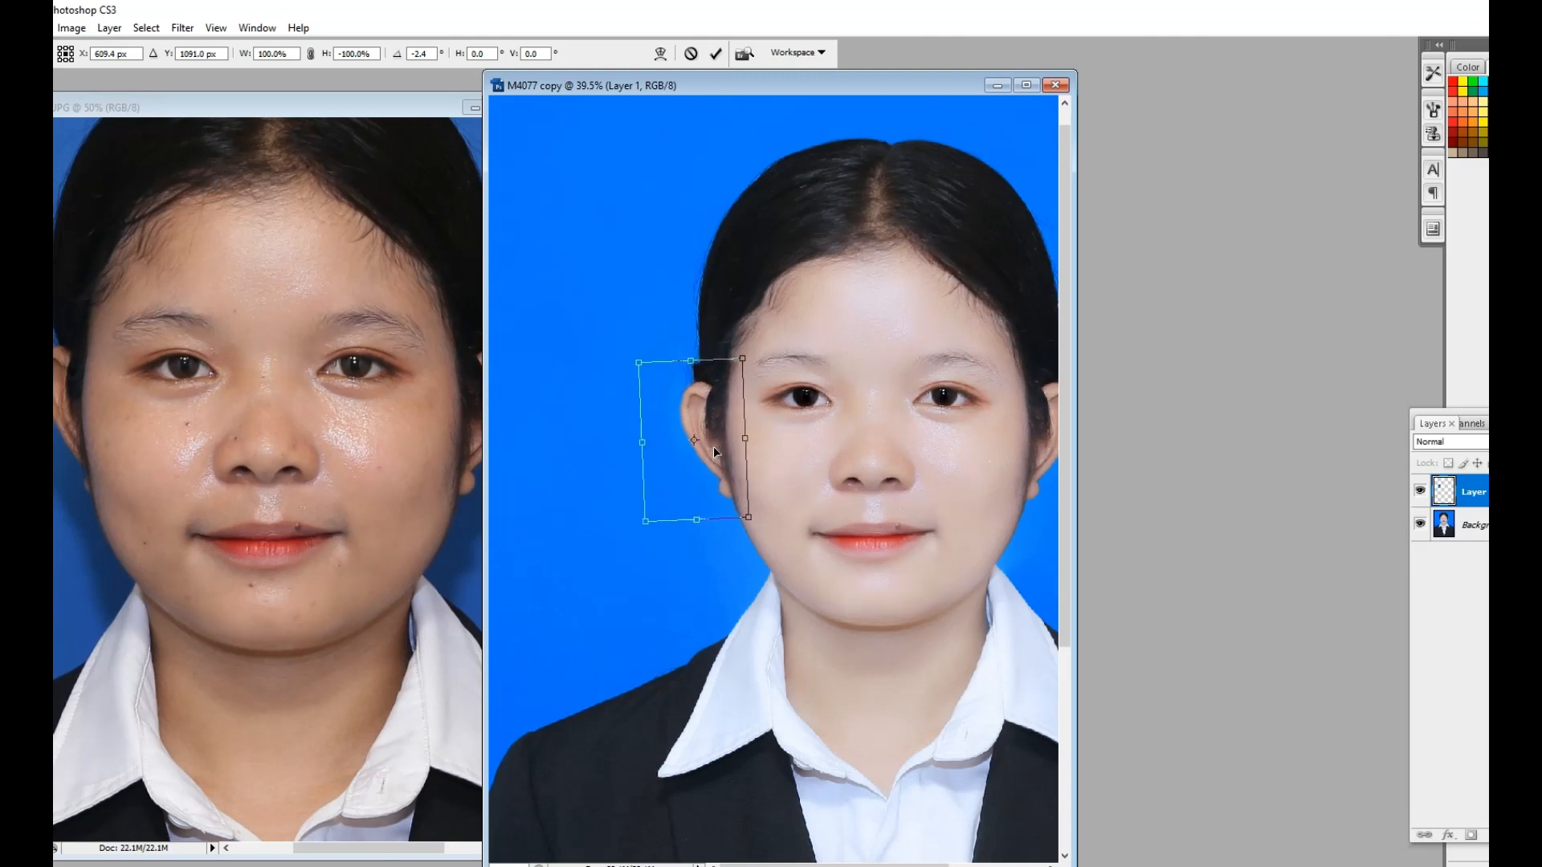
{"action": "key", "text": "Return"}
Nudge the ear copy slightly downward and erase its visible edges over the hair and face at 80% opacity.
{"action": "key", "text": "ctrl+minus"}
{"action": "key", "text": "ctrl+minus"}
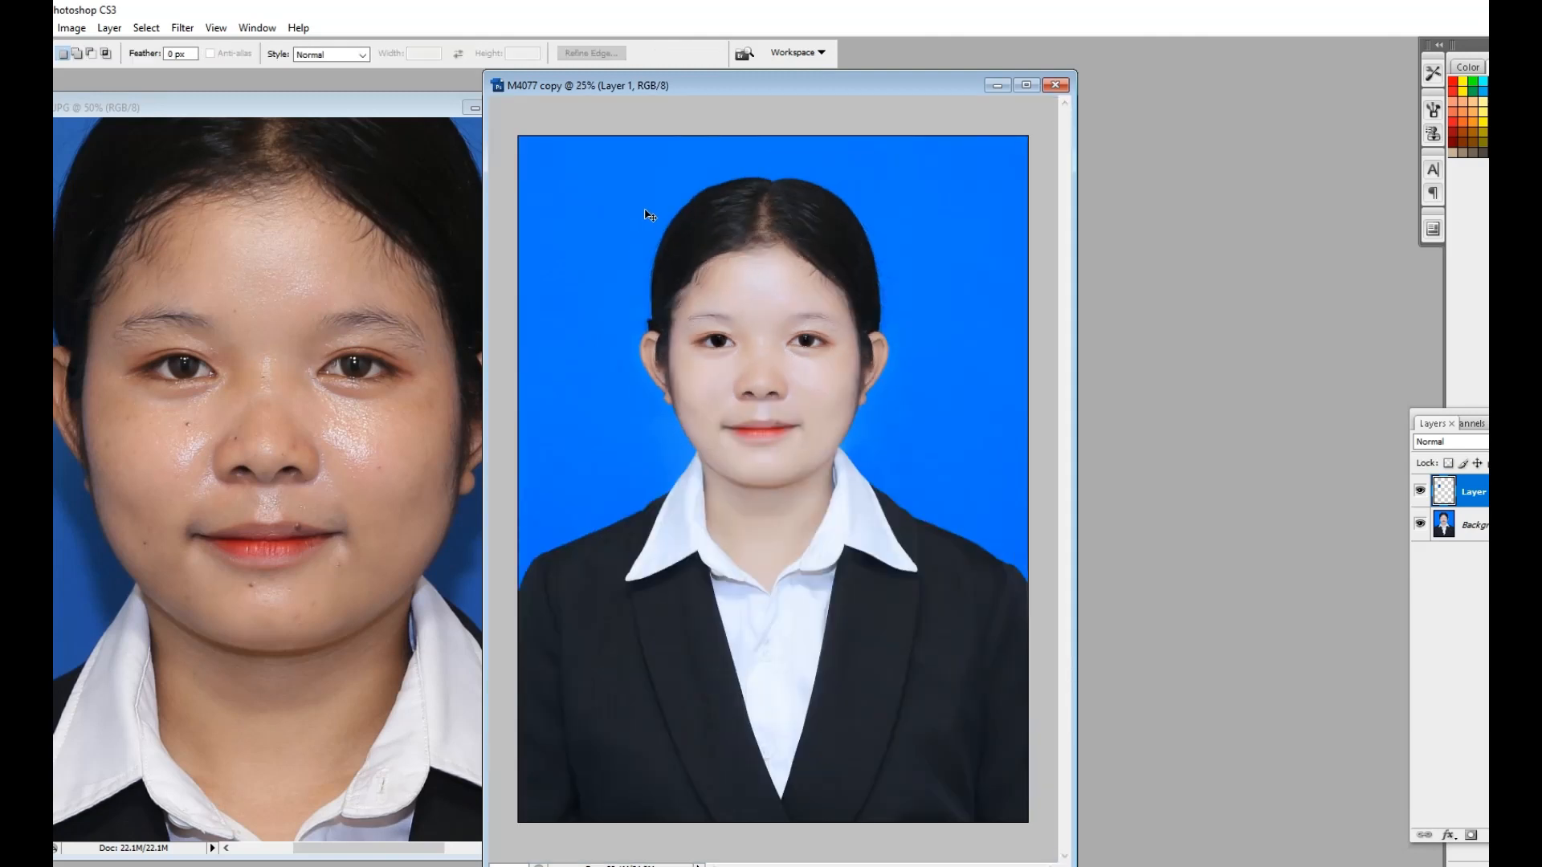
{"action": "left_click_drag", "start_coordinate": [647, 212], "coordinate": [729, 476]}
{"action": "key", "text": "v"}
{"action": "left_click_drag", "start_coordinate": [638, 445], "coordinate": [639, 455]}
{"action": "key", "text": "e"}
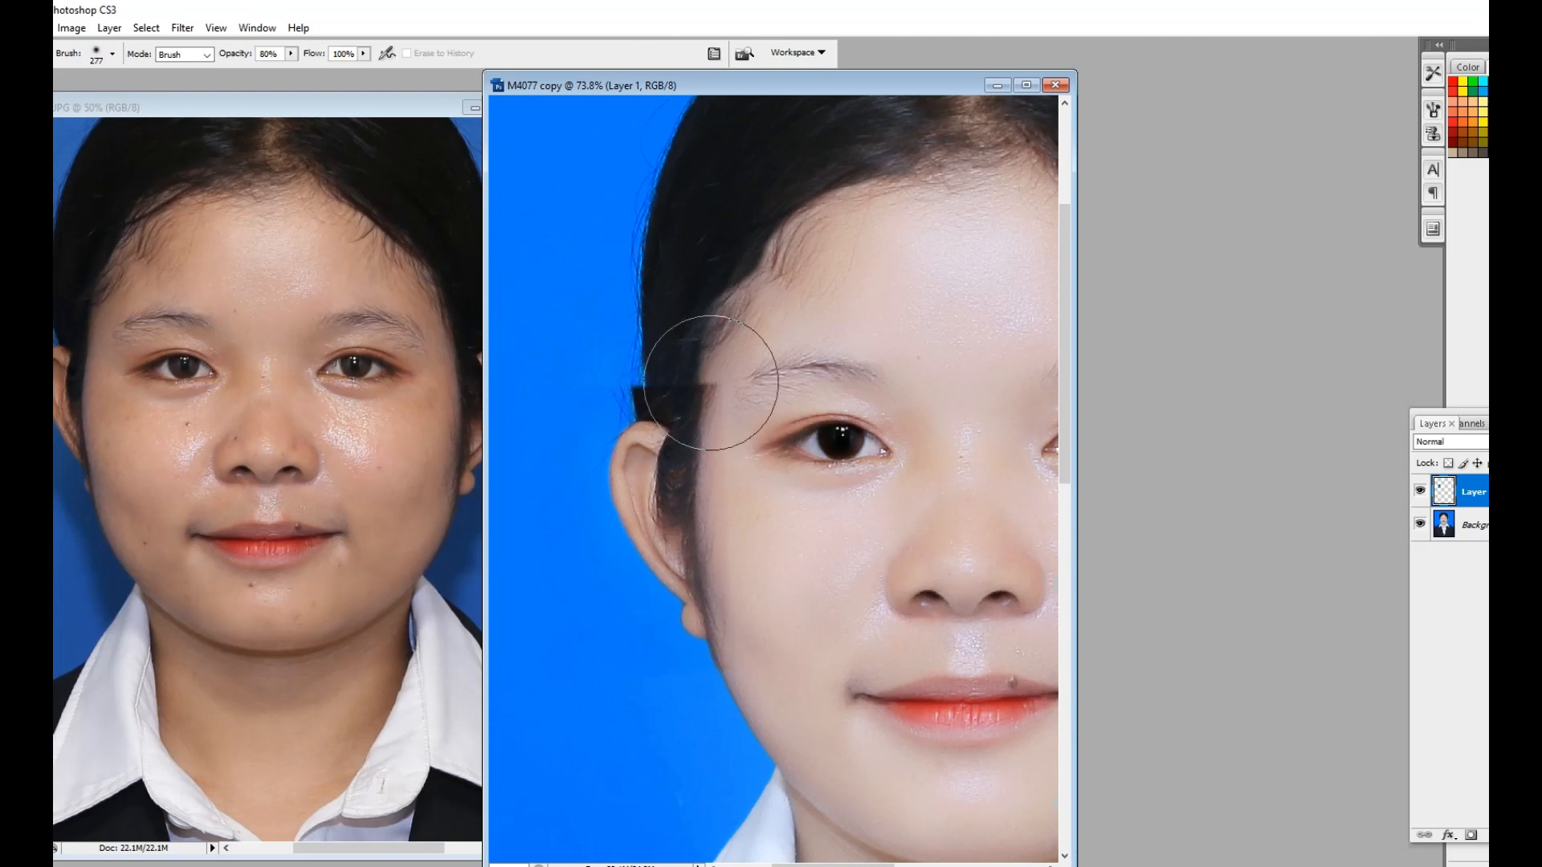
{"action": "right_click", "coordinate": [776, 368]}
{"action": "key", "text": "Return"}
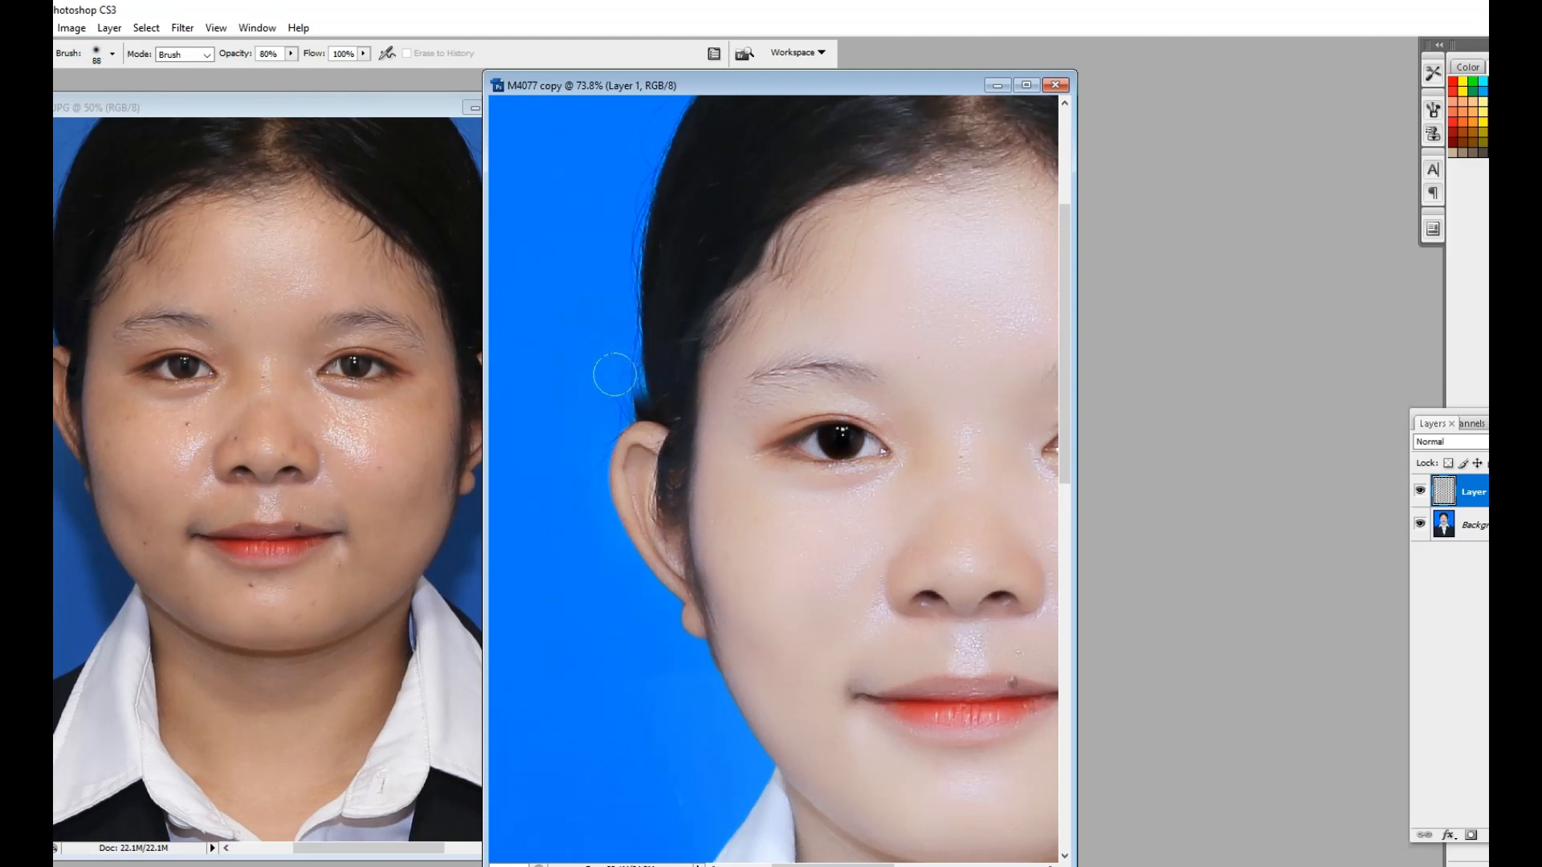
Select the patch of hair just above the replaced ear and warp it upward to blend with the hair outline.
{"action": "key", "text": "ctrl+minus"}
{"action": "key", "text": "ctrl+minus"}
{"action": "key", "text": "ctrl+minus"}
{"action": "left_click_drag", "start_coordinate": [626, 209], "coordinate": [698, 393]}
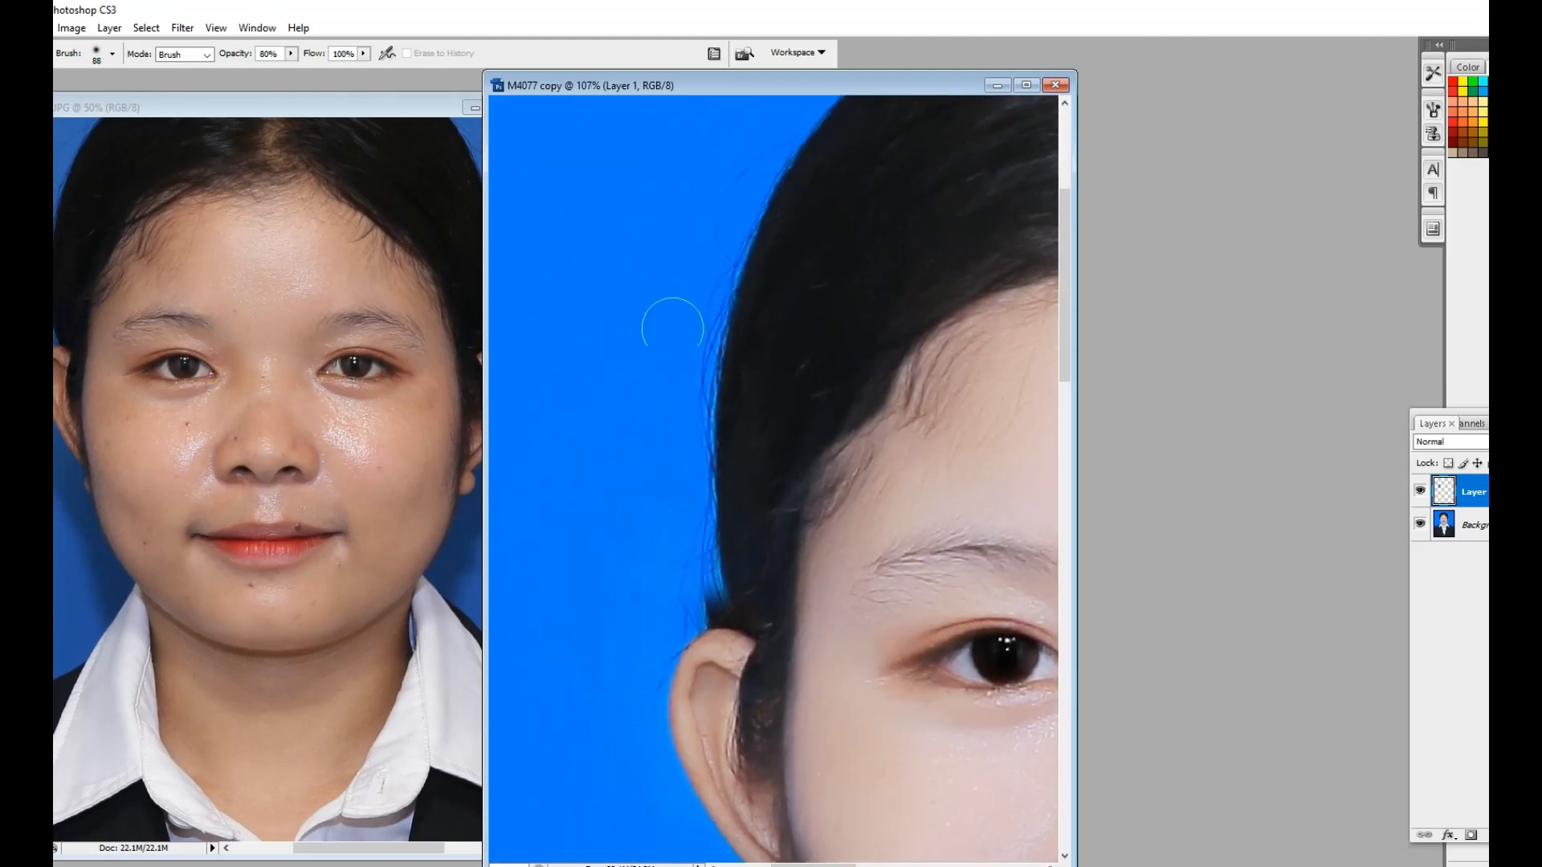
{"action": "key", "text": "m"}
{"action": "key", "text": "ctrl+t"}
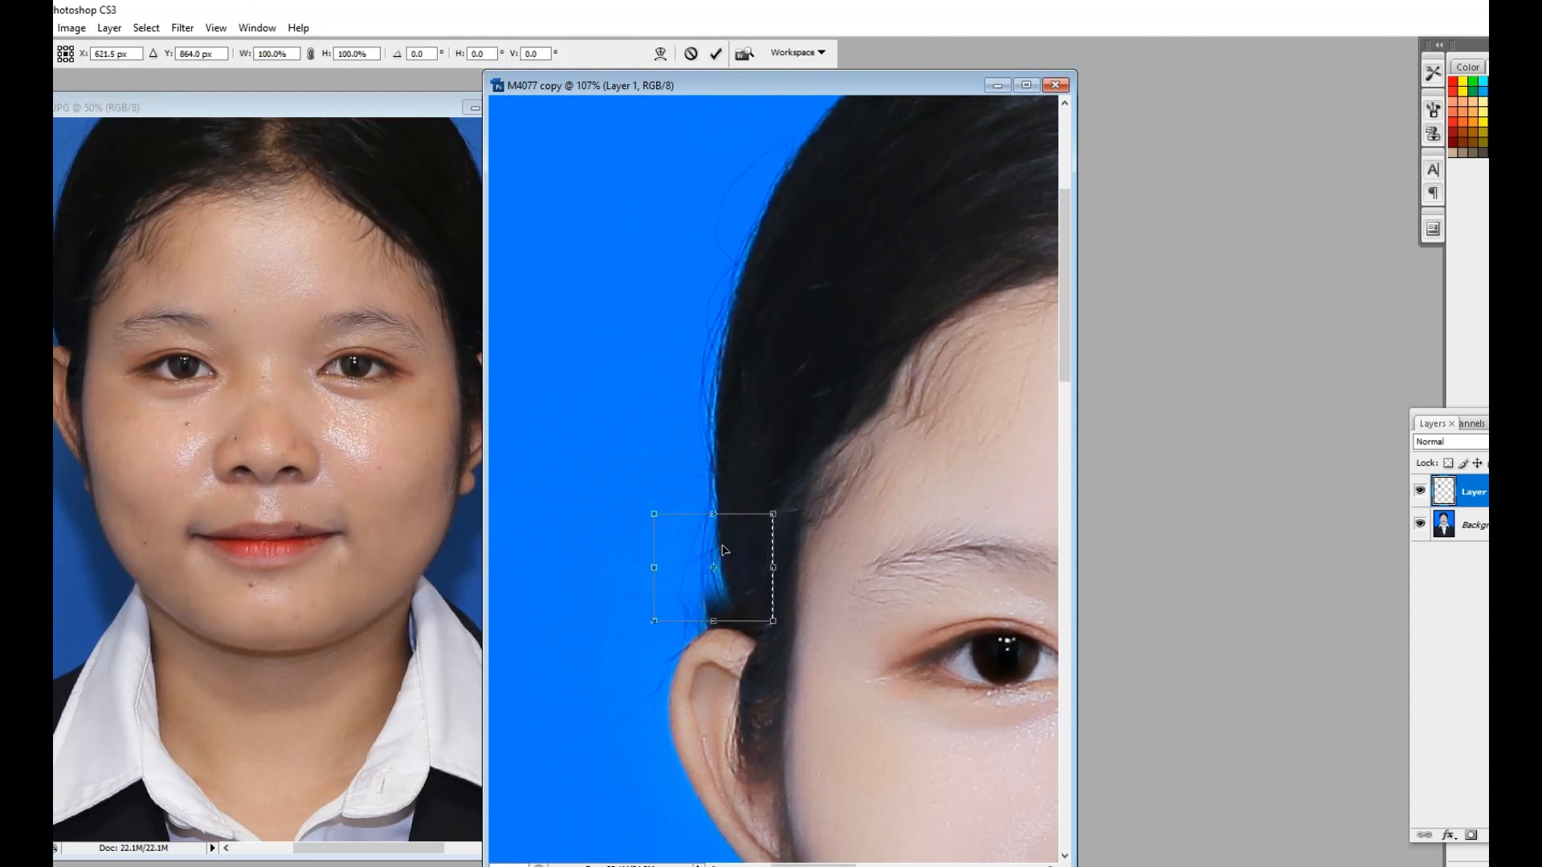
{"action": "right_click", "coordinate": [716, 543]}
{"action": "left_click", "coordinate": [785, 679]}
{"action": "left_click_drag", "start_coordinate": [762, 562], "coordinate": [755, 468]}
{"action": "key", "text": "Return"}
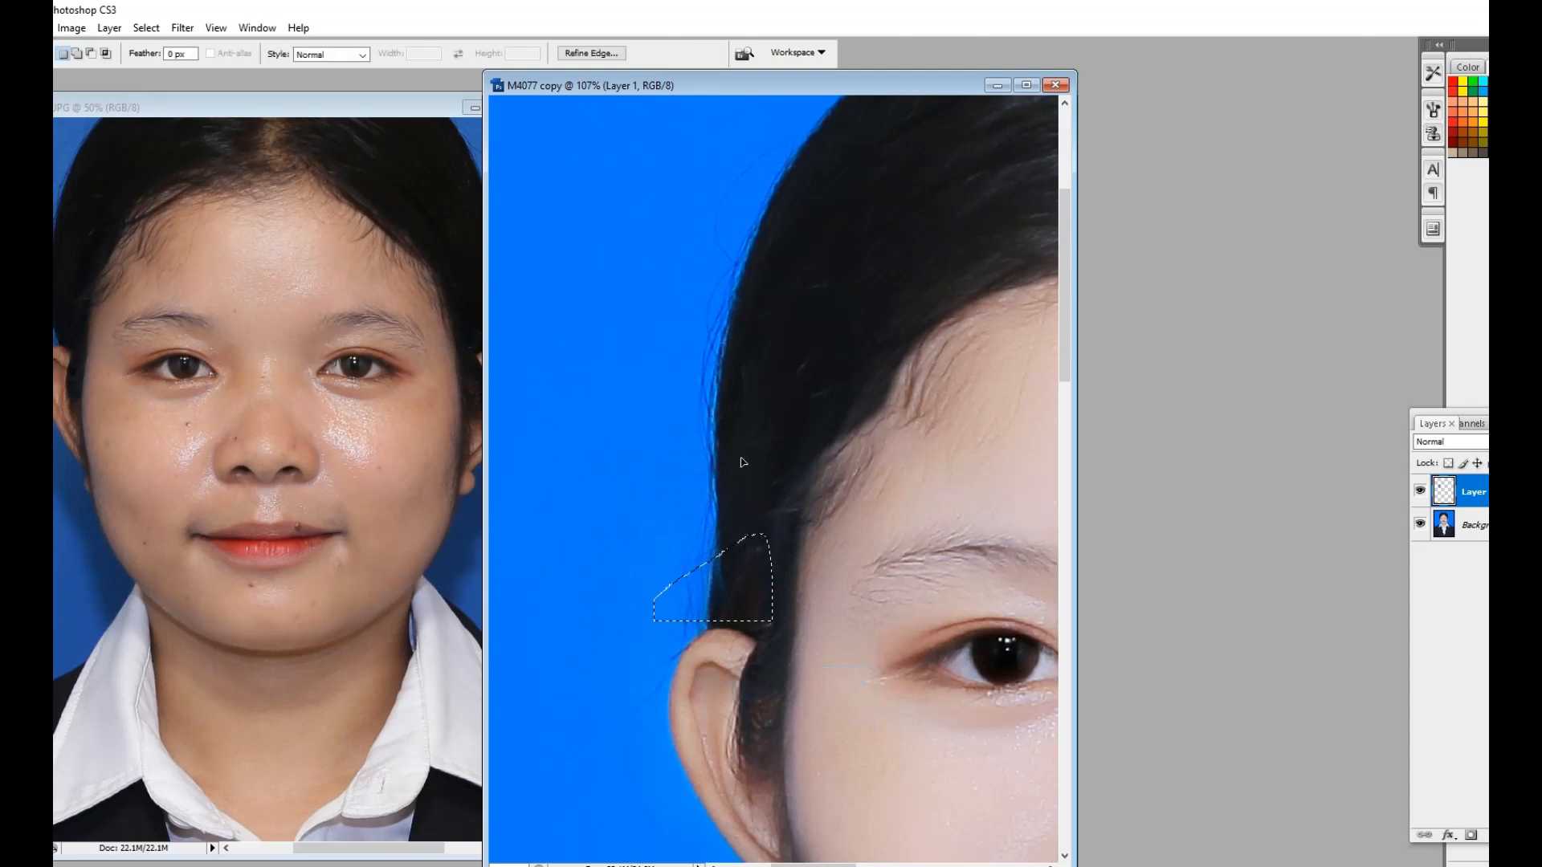
Deselect the warped hair patch and merge the ear layer into the background.
{"action": "key", "text": "ctrl+minus"}
{"action": "key", "text": "ctrl+minus"}
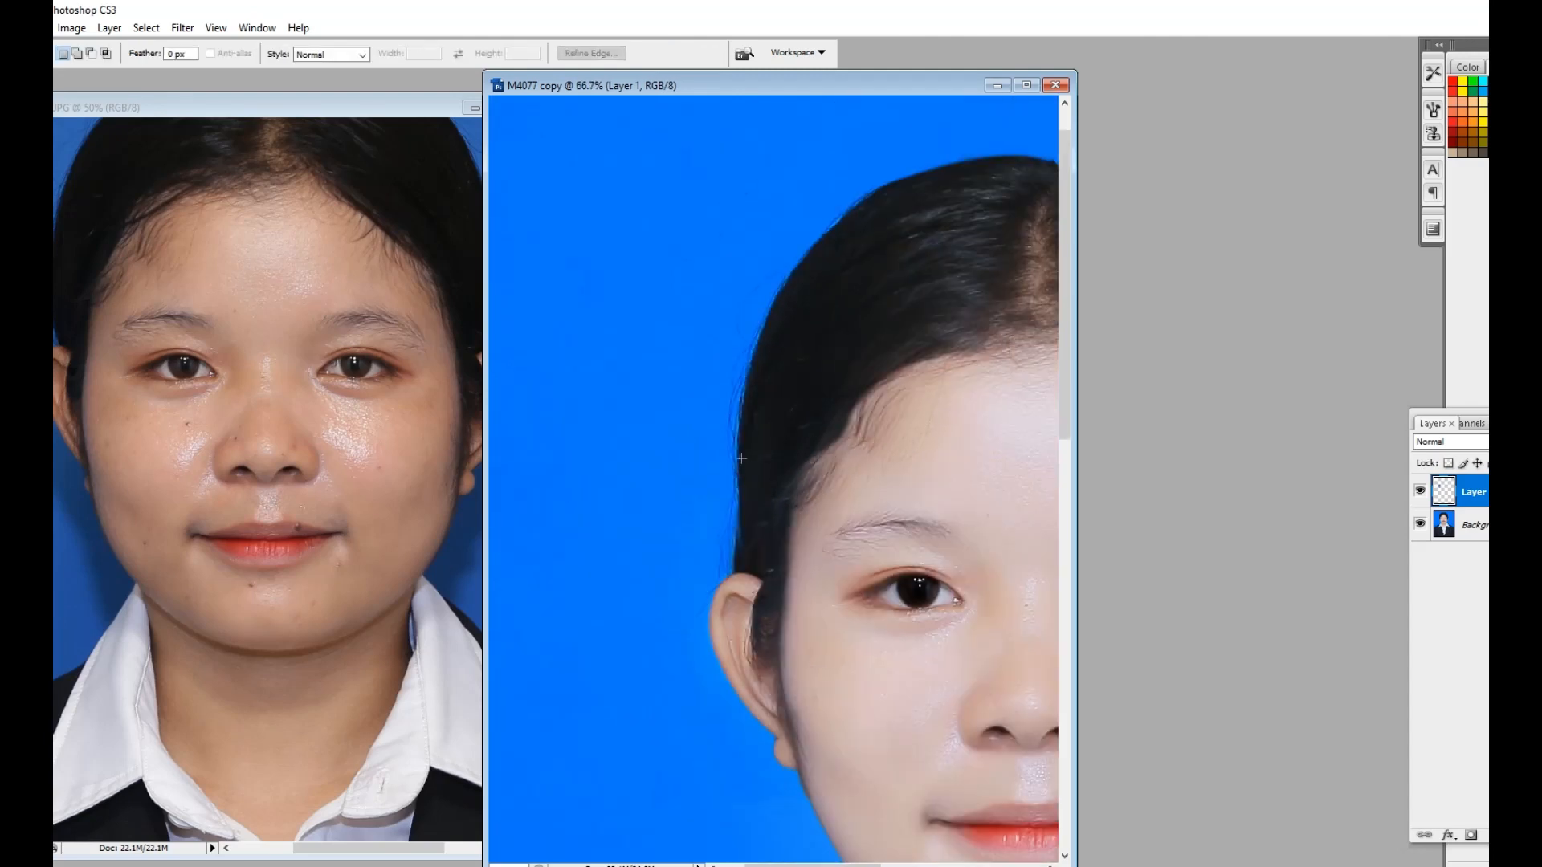
{"action": "key", "text": "ctrl+e"}
Clone dark hair over the side of the head above the replaced ear with the Clone Stamp at 80% opacity.
{"action": "key", "text": "s"}
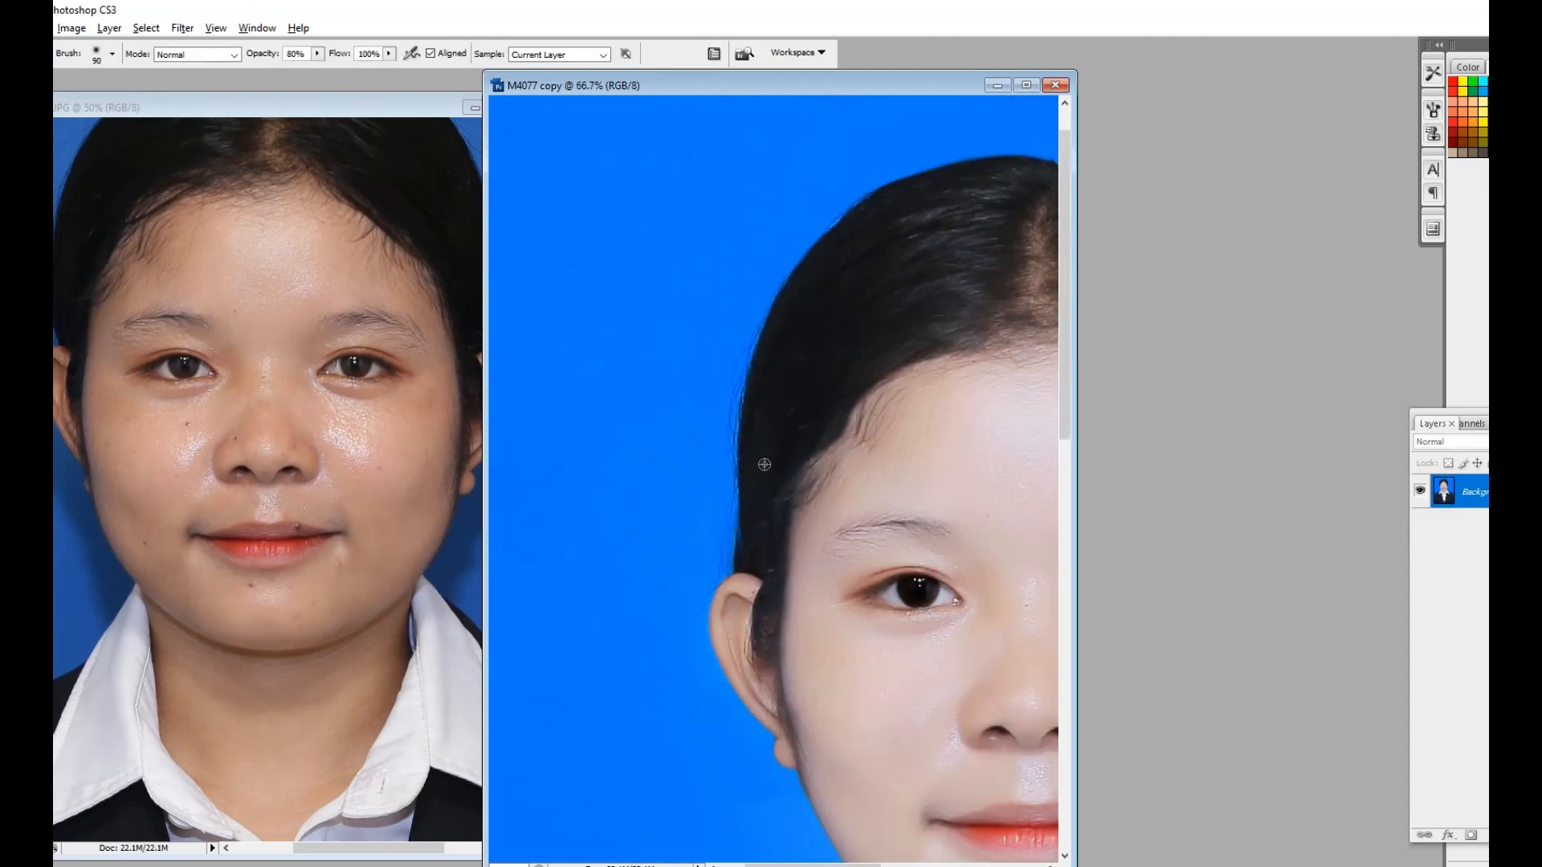
{"action": "key", "text": "ctrl+minus"}
{"action": "key", "text": "ctrl+minus"}
{"action": "key", "text": "ctrl+minus"}
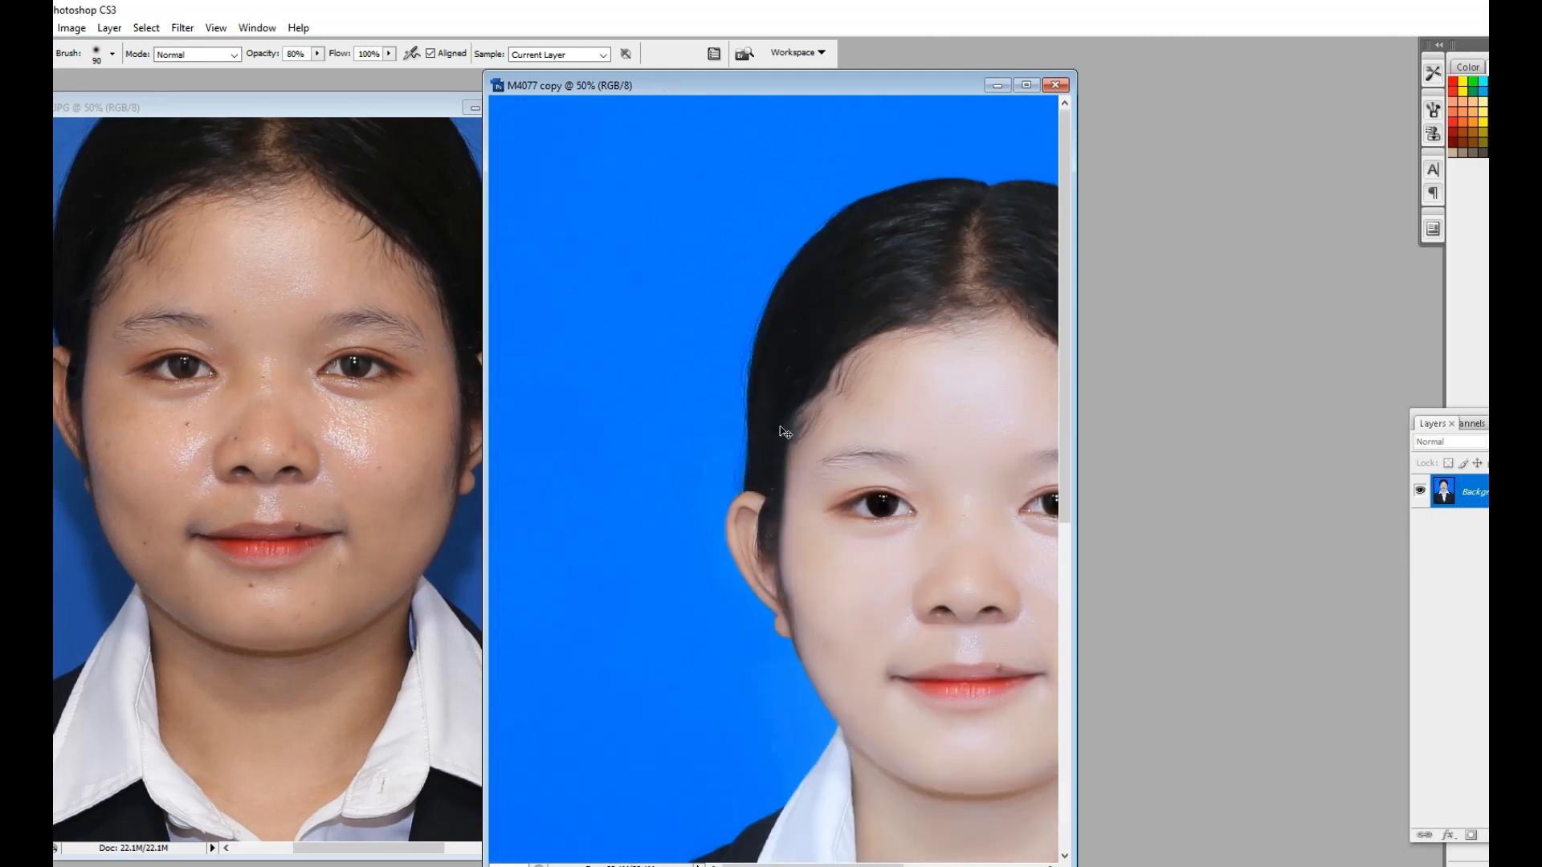
{"action": "key", "text": "ctrl+plus"}
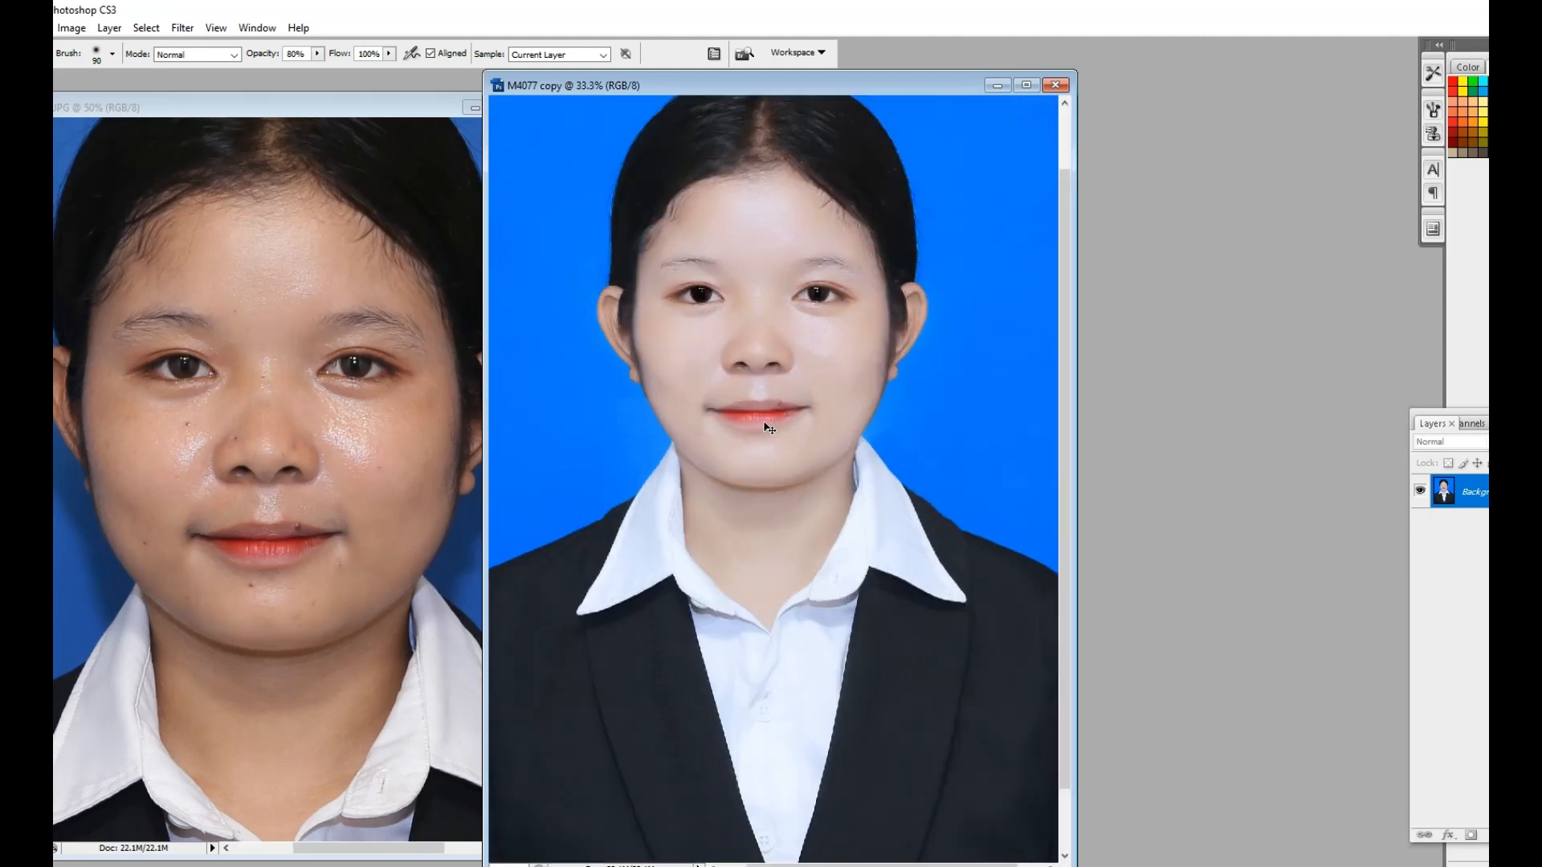
{"action": "key", "text": "ctrl+minus"}
{"action": "left_click_drag", "start_coordinate": [864, 455], "coordinate": [872, 468]}
{"action": "left_click_drag", "start_coordinate": [522, 321], "coordinate": [787, 445]}
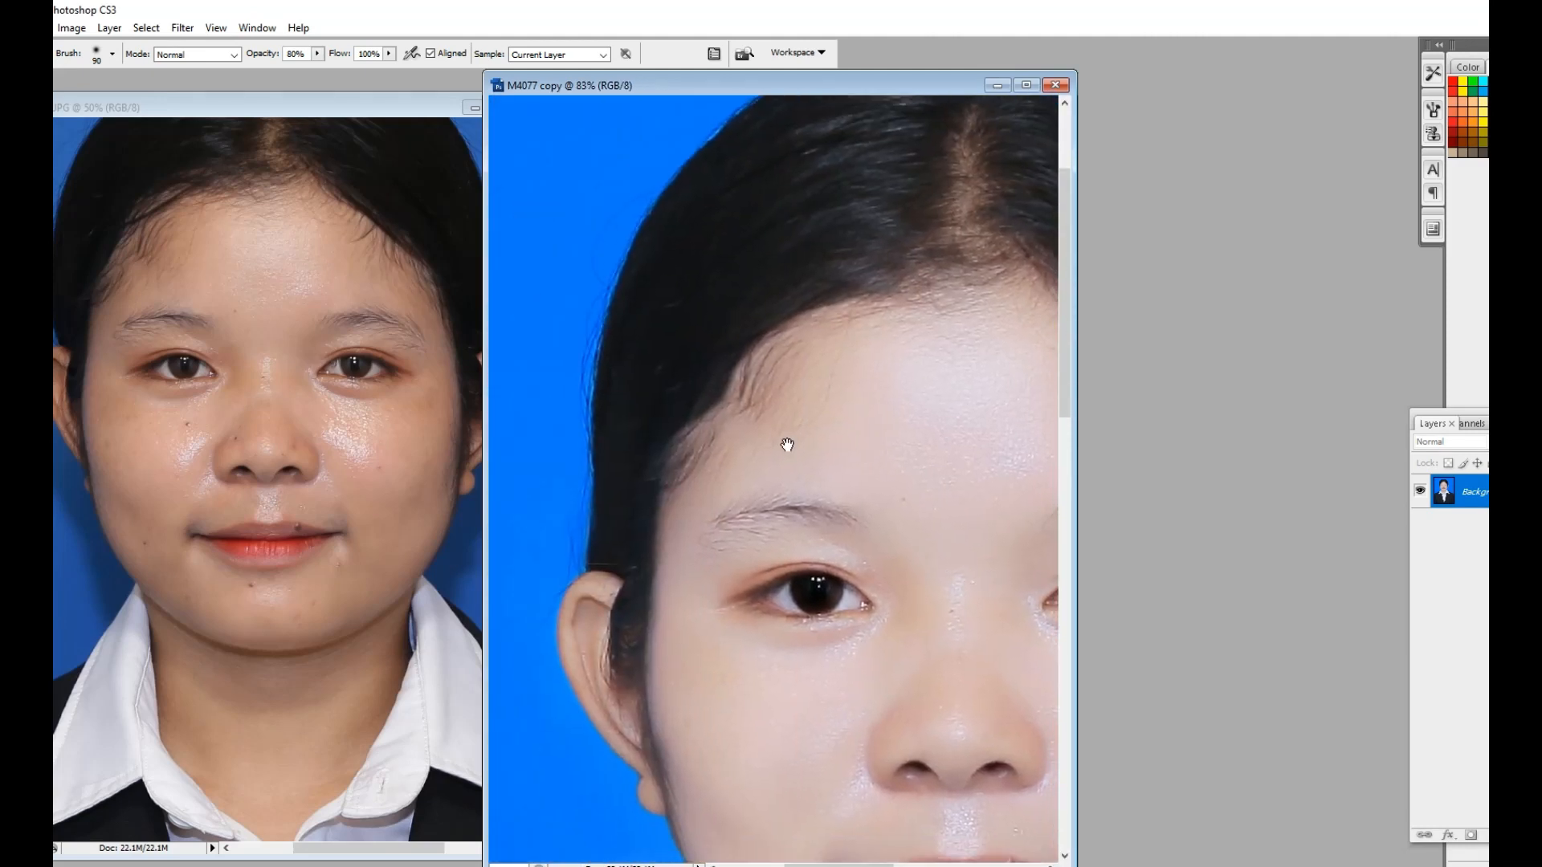
{"action": "key", "text": "ctrl+minus"}
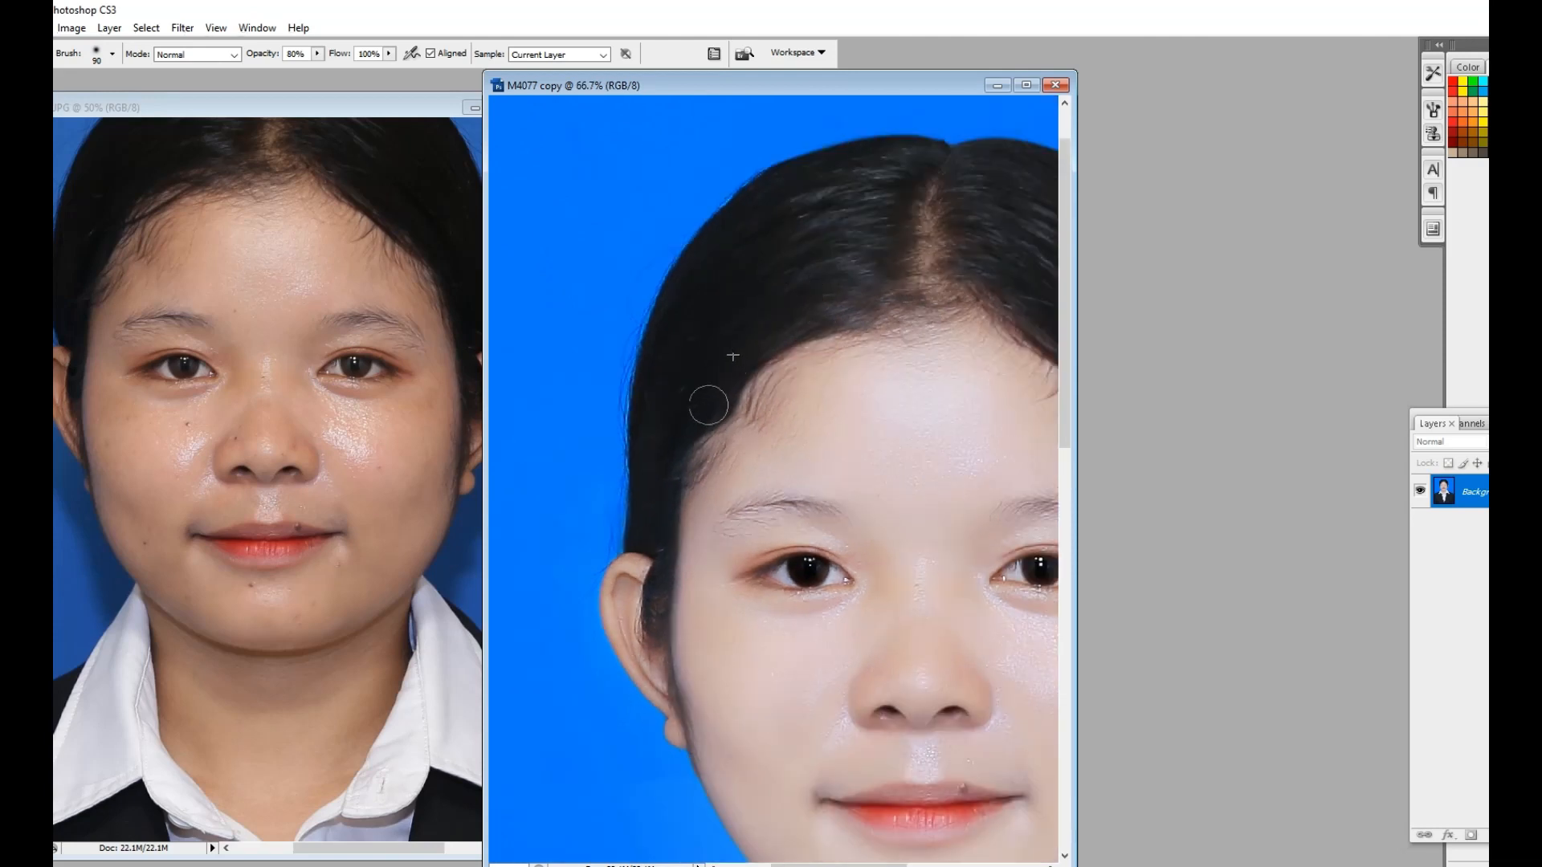
{"action": "left_click", "coordinate": [727, 320], "text": "alt"}
{"action": "left_click_drag", "start_coordinate": [674, 444], "coordinate": [672, 474]}
{"action": "key", "text": "ctrl+minus"}
{"action": "key", "text": "ctrl+minus"}
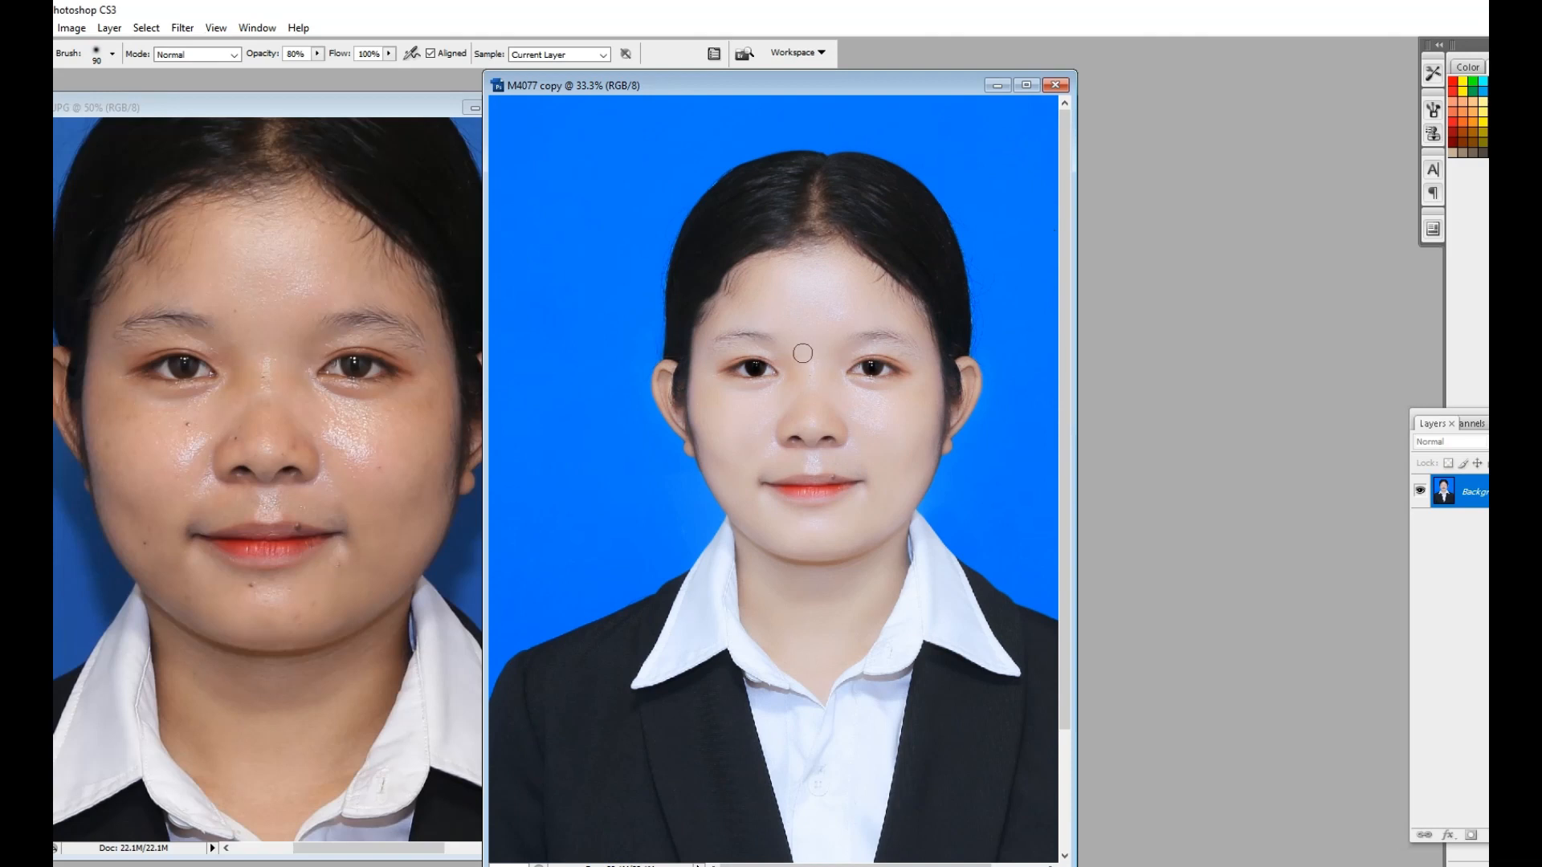
{"action": "key", "text": "ctrl+plus"}
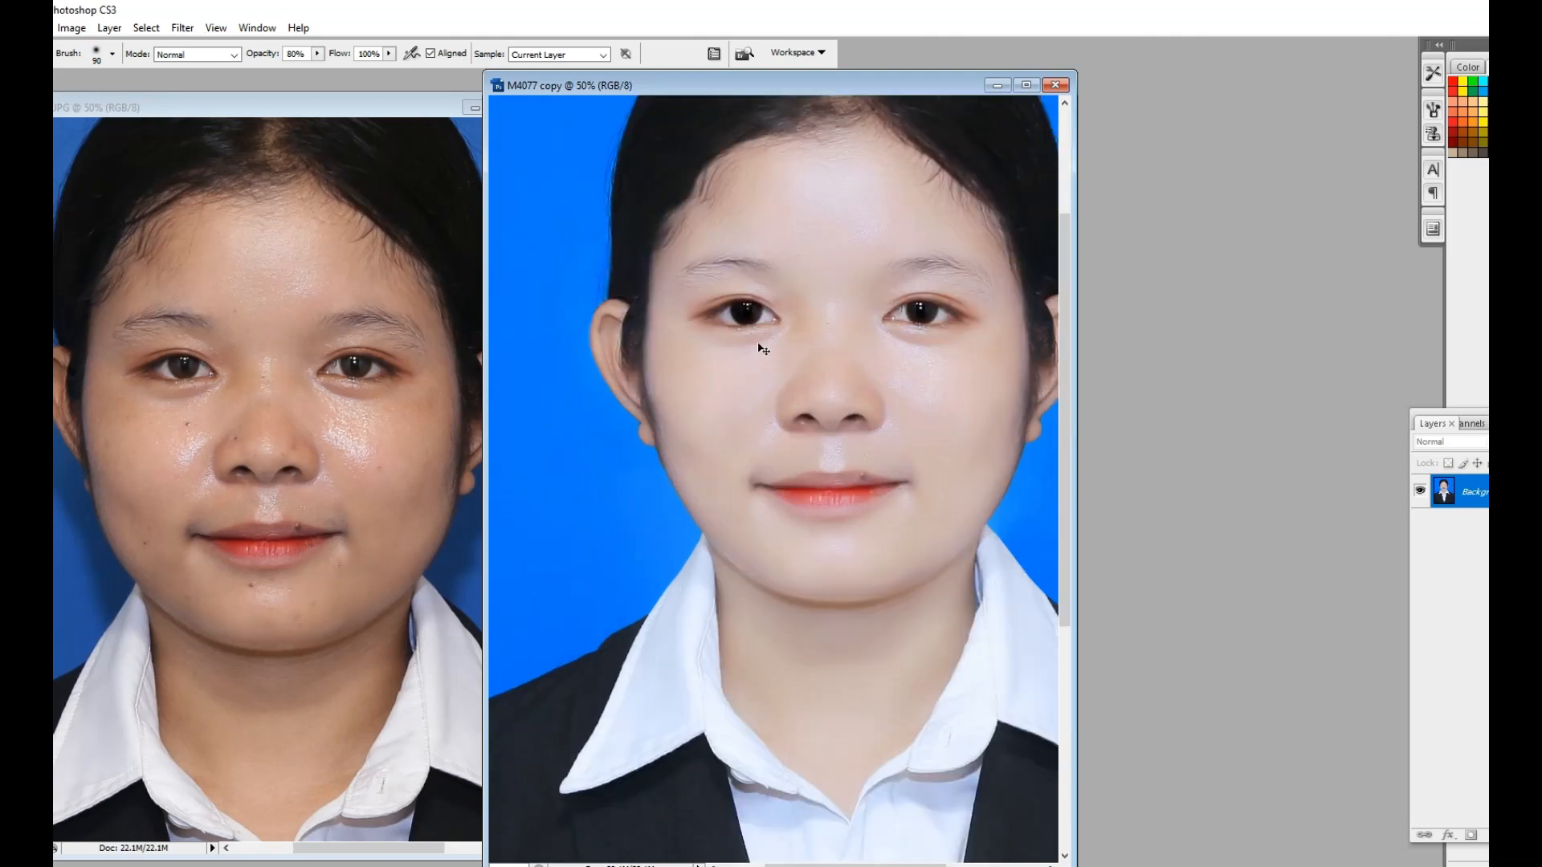
Deepen the dark tones of the whole portrait with Selective Color, setting Black to +7% for the Blacks.
{"action": "key", "text": "ctrl+minus"}
{"action": "key", "text": "ctrl+minus"}
{"action": "key", "text": "ctrl+minus"}
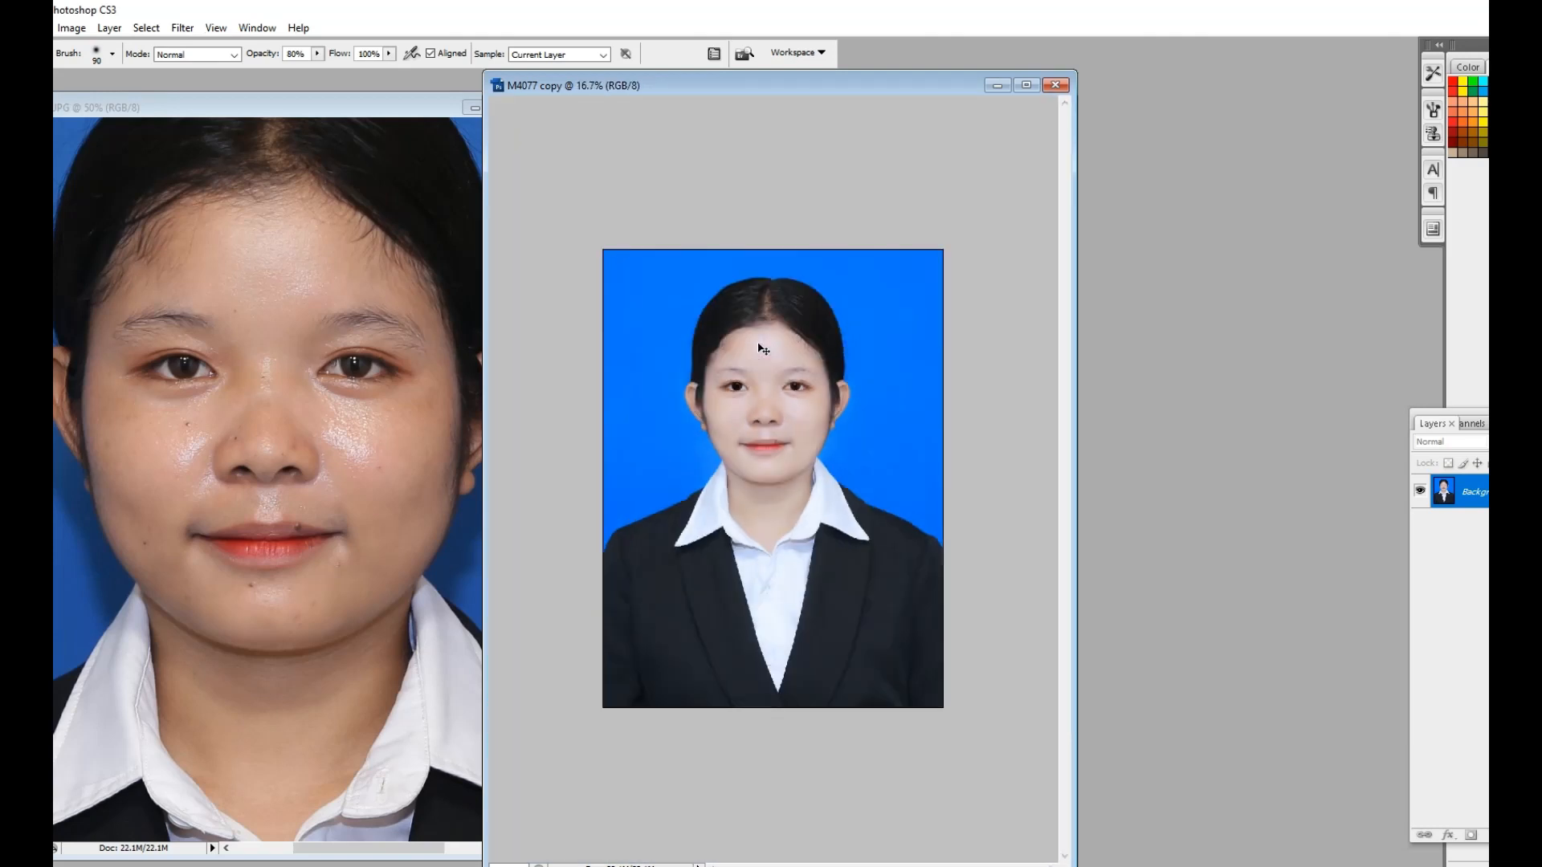
{"action": "key", "text": "alt+i"}
{"action": "key", "text": "a"}
{"action": "key", "text": "s"}
{"action": "left_click", "coordinate": [1173, 434]}
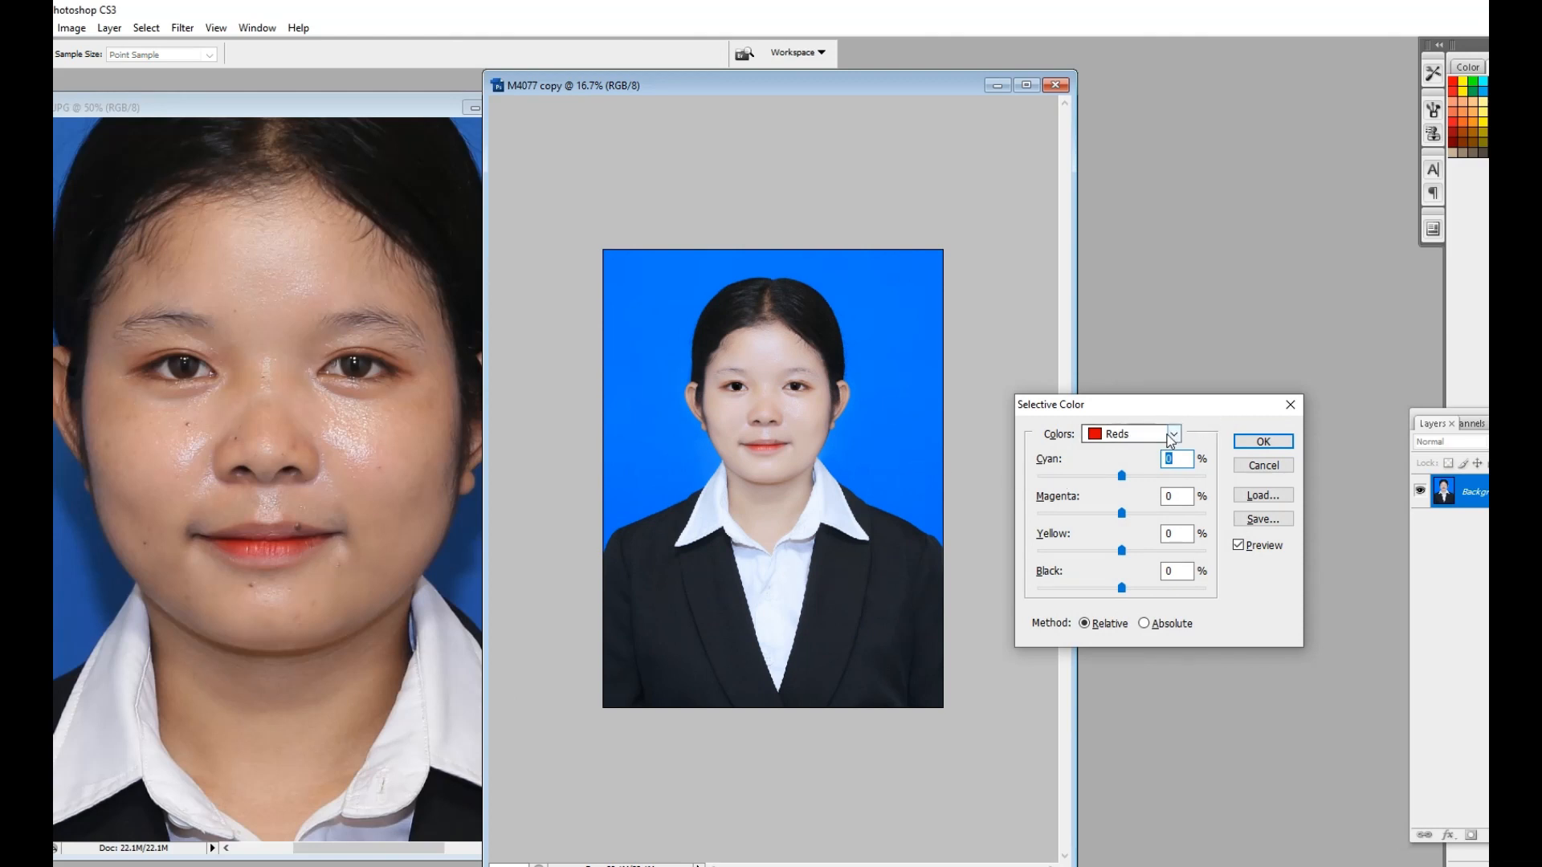
{"action": "left_click", "coordinate": [1161, 560]}
{"action": "left_click_drag", "start_coordinate": [1122, 587], "coordinate": [1134, 590]}
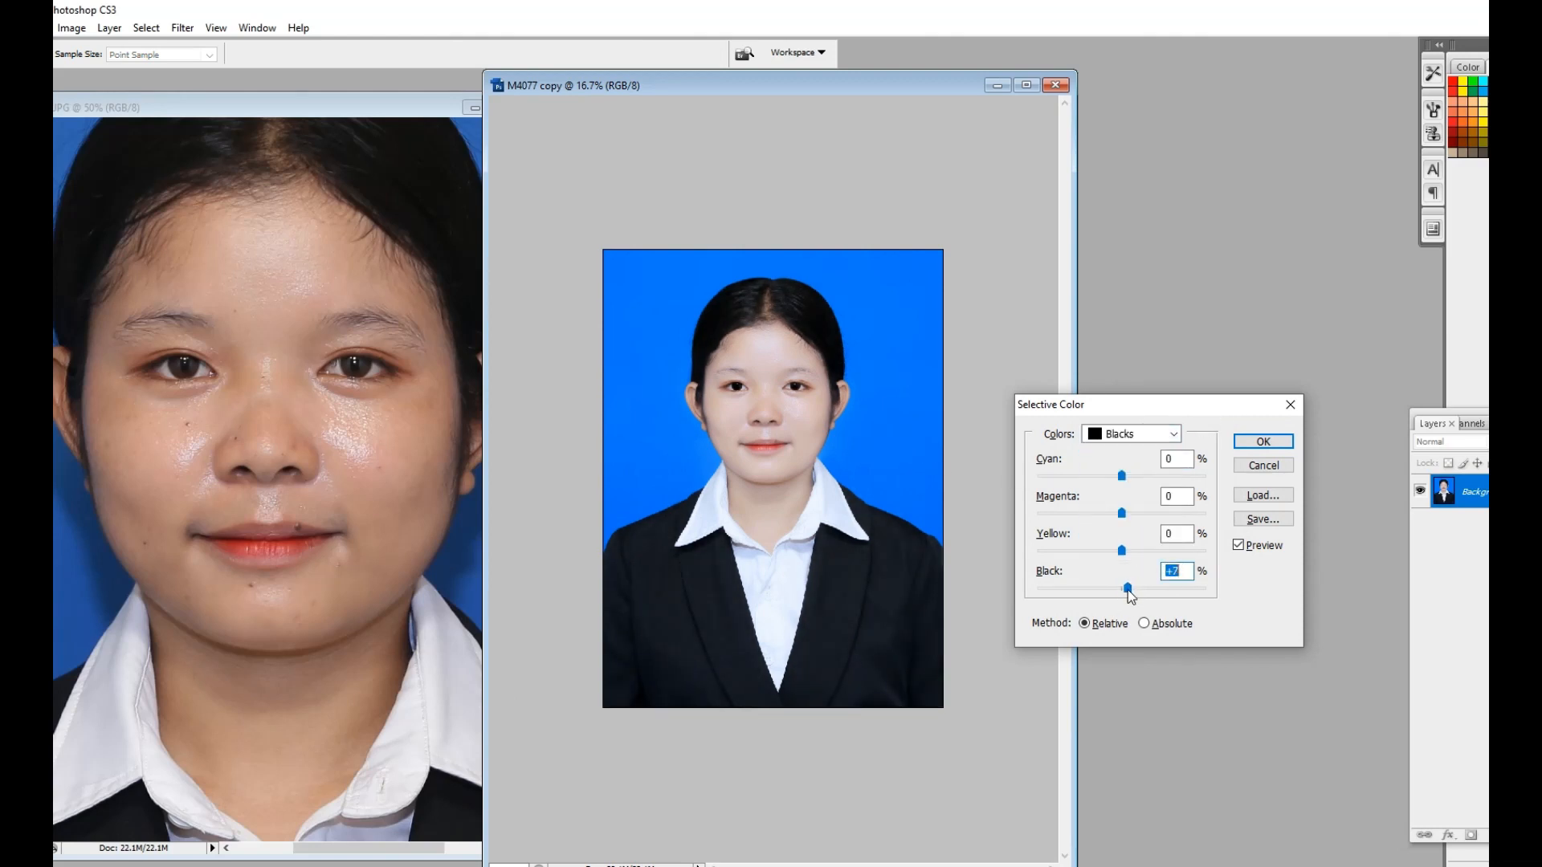
{"action": "key", "text": "Return"}
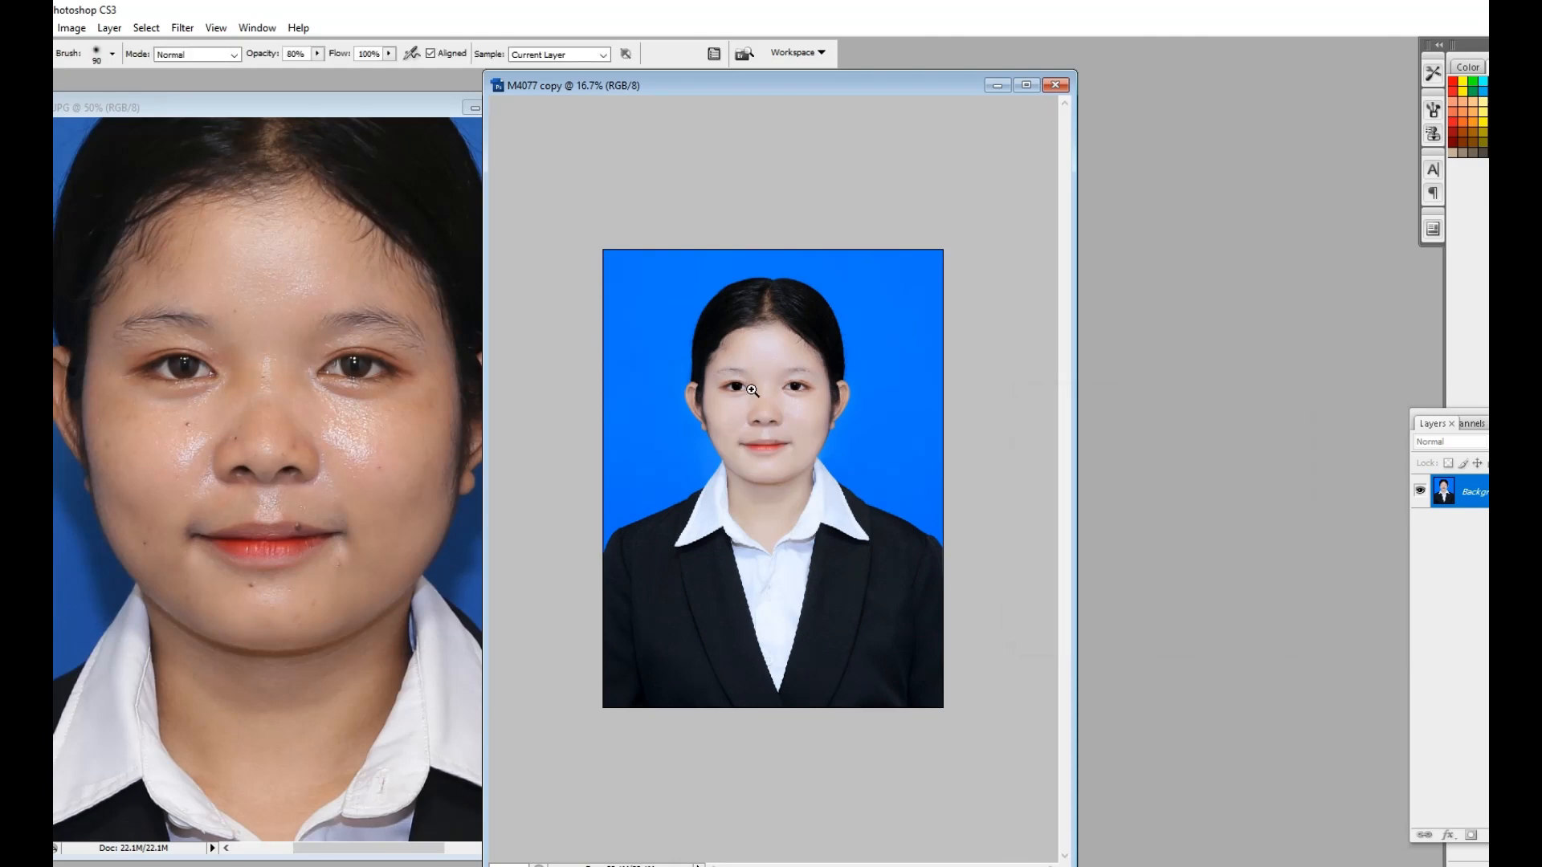
Examine the retouched portrait in full-screen mode, checking the face and ears up close and the overall composition.
{"action": "left_click_drag", "start_coordinate": [753, 391], "coordinate": [944, 598]}
{"action": "key", "text": "f"}
{"action": "left_click_drag", "start_coordinate": [660, 265], "coordinate": [836, 579]}
{"action": "key", "text": "f"}
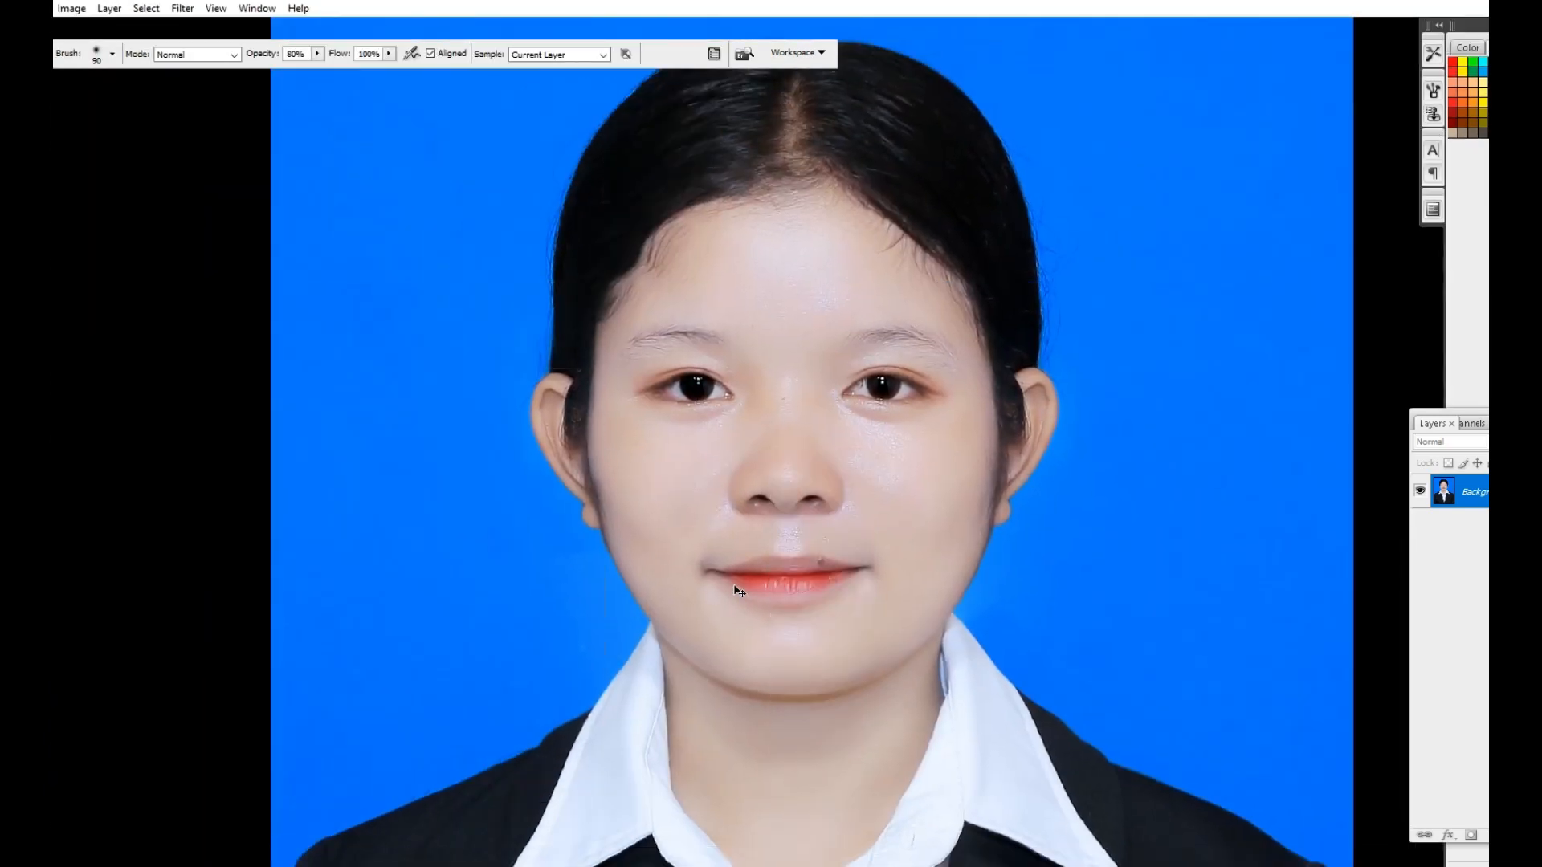
{"action": "key", "text": "ctrl+plus"}
{"action": "key", "text": "ctrl+plus"}
{"action": "key", "text": "ctrl+plus"}
{"action": "left_click_drag", "start_coordinate": [619, 582], "coordinate": [980, 225]}
{"action": "key", "text": "ctrl+minus"}
{"action": "key", "text": "ctrl+minus"}
{"action": "key", "text": "ctrl+minus"}
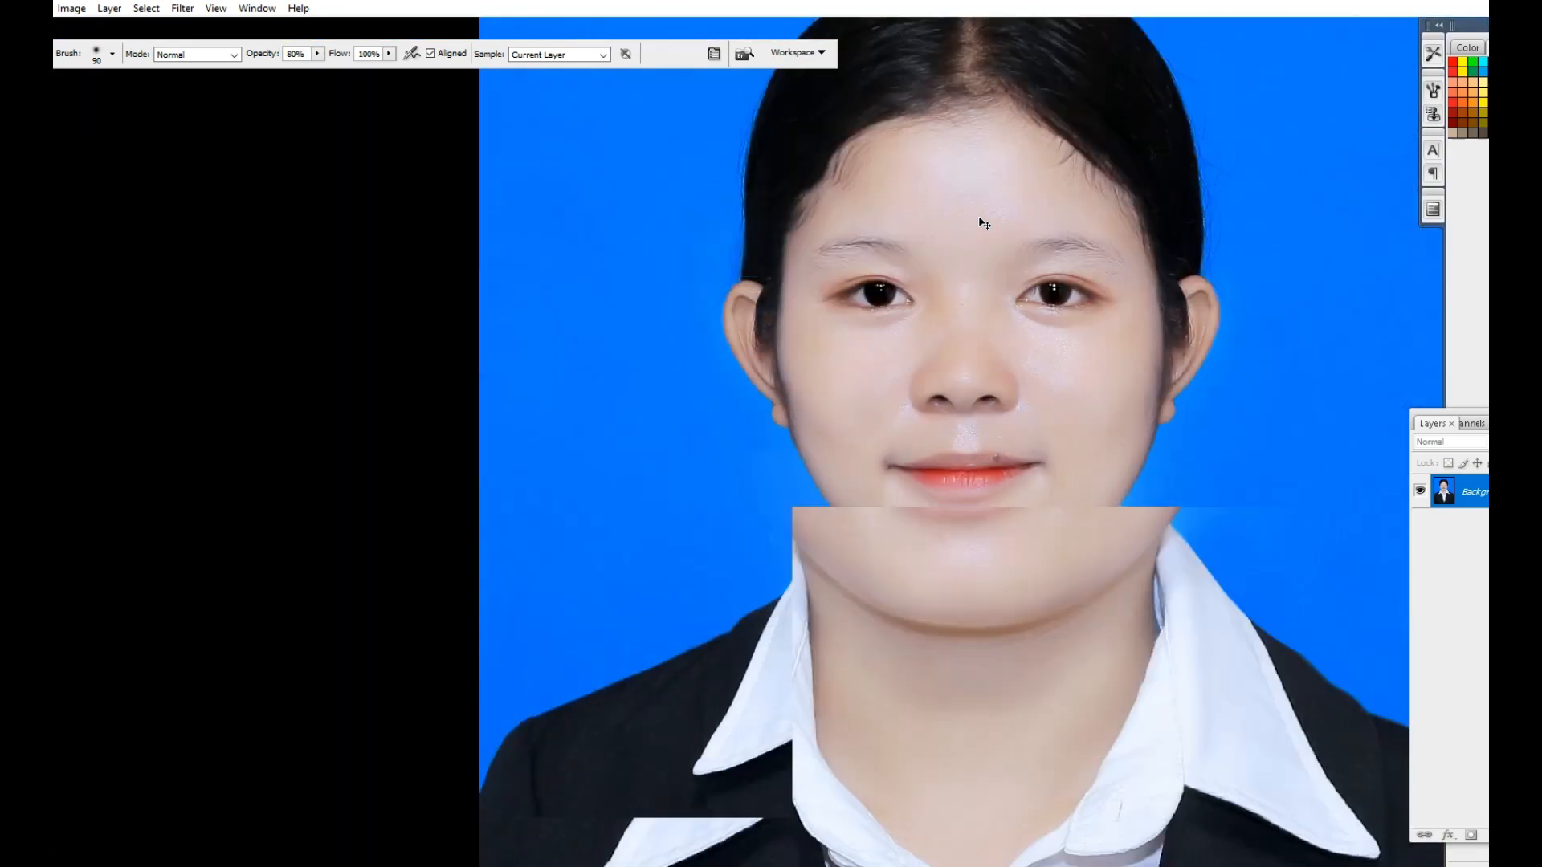
{"action": "key", "text": "ctrl+minus"}
{"action": "key", "text": "ctrl+minus"}
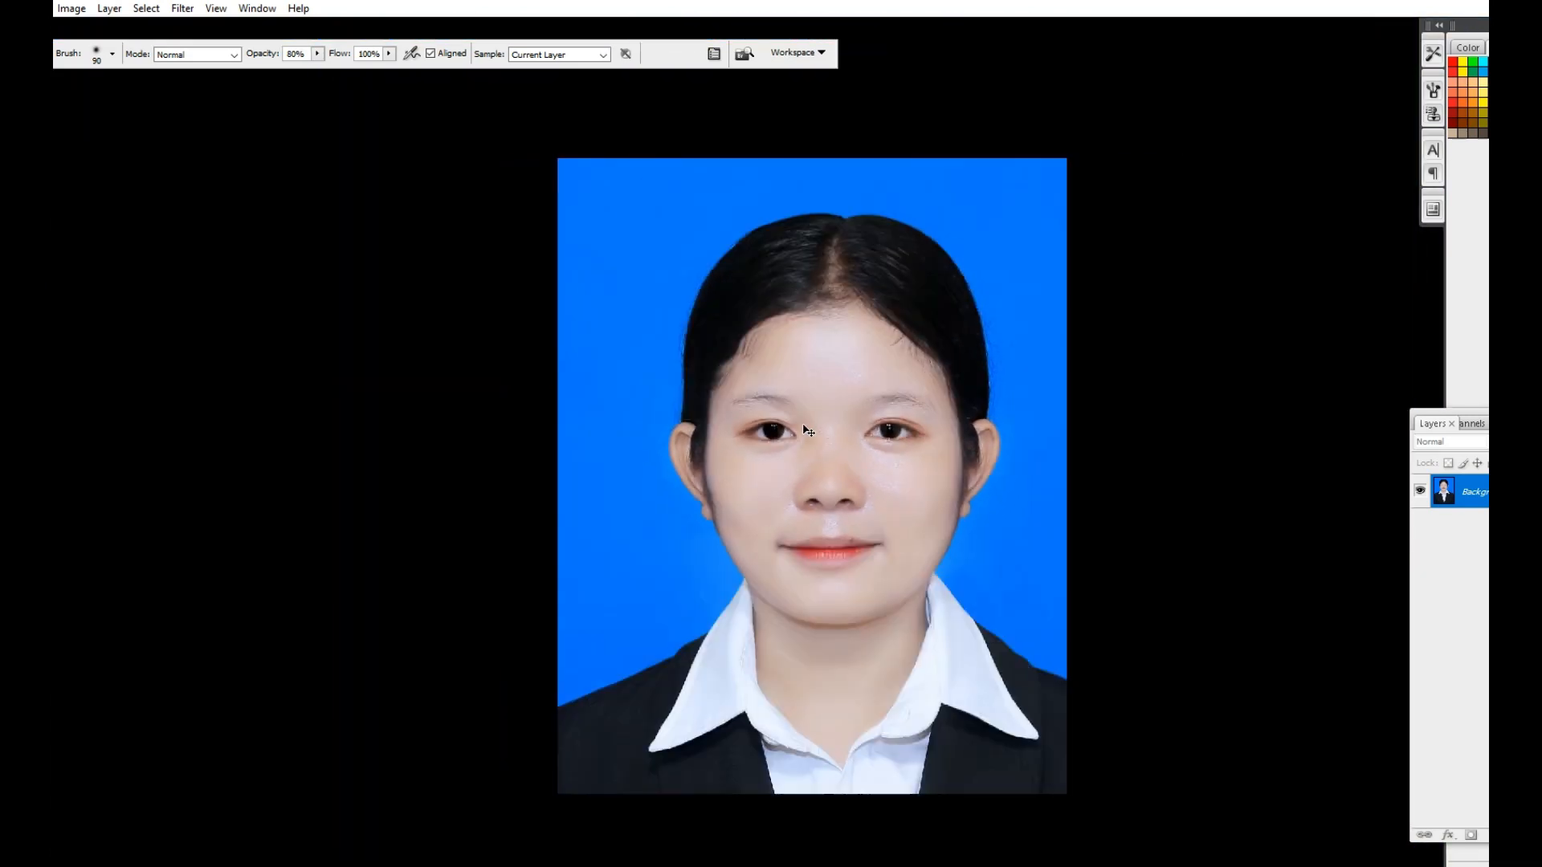